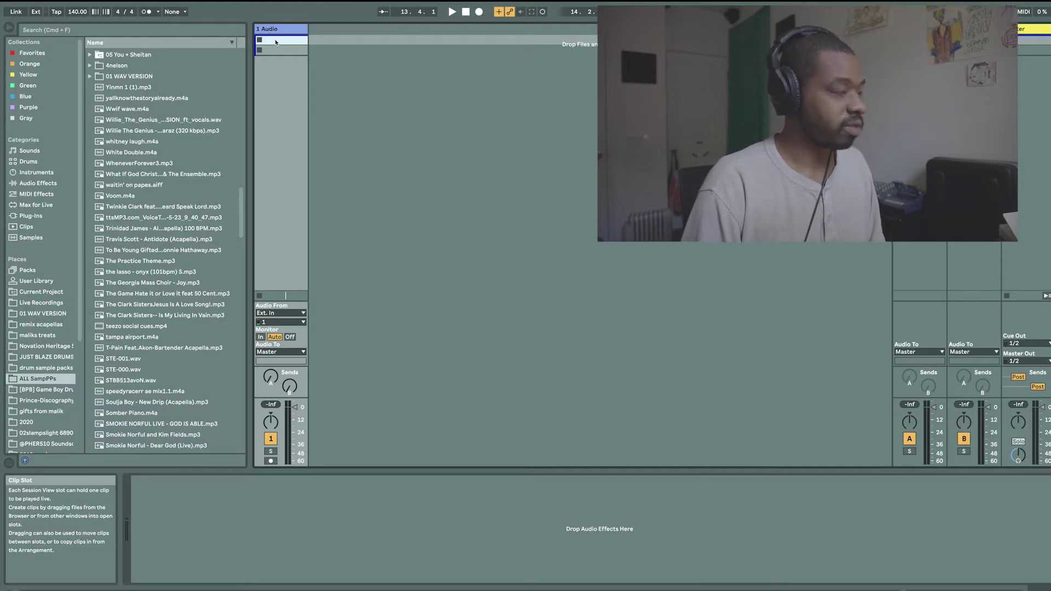
# Paste the 'apr19 2021' voice memo into the first clip slot, open its waveform and launch it.
pyautogui.press('super+v')
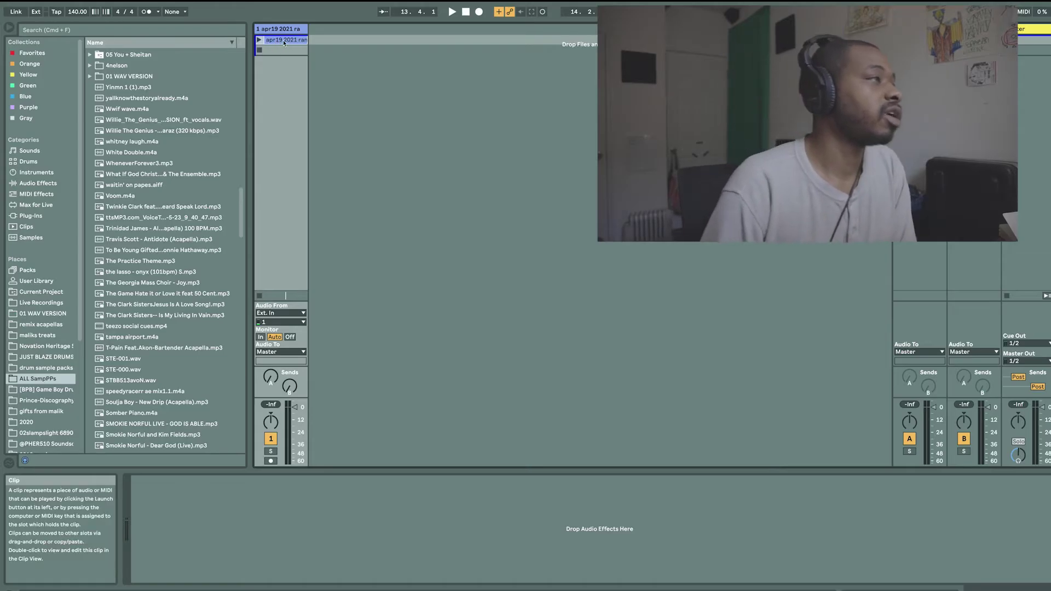
pyautogui.doubleClick(285, 40)
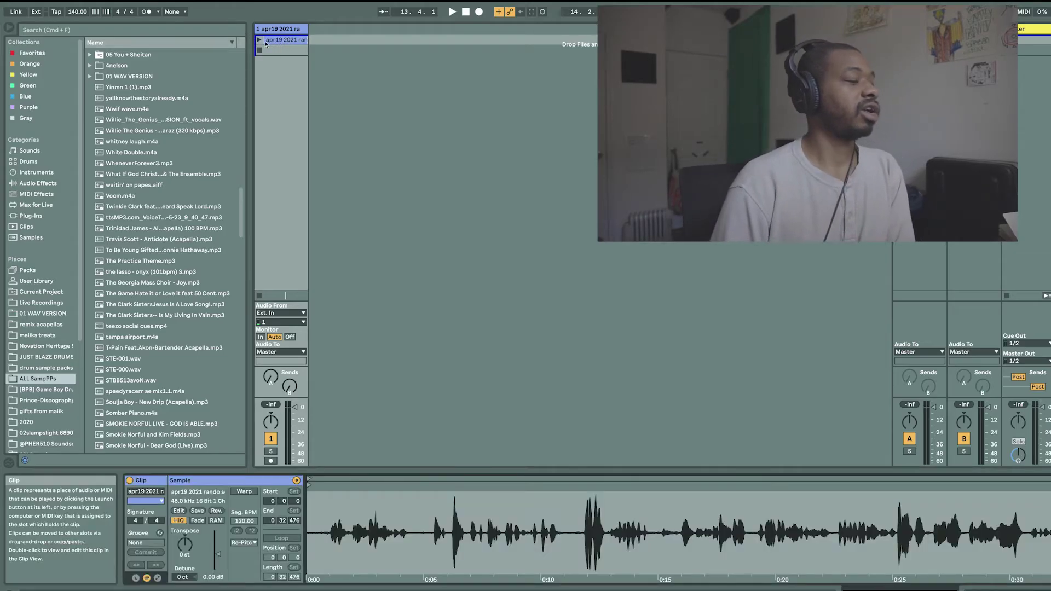
pyautogui.click(259, 41)
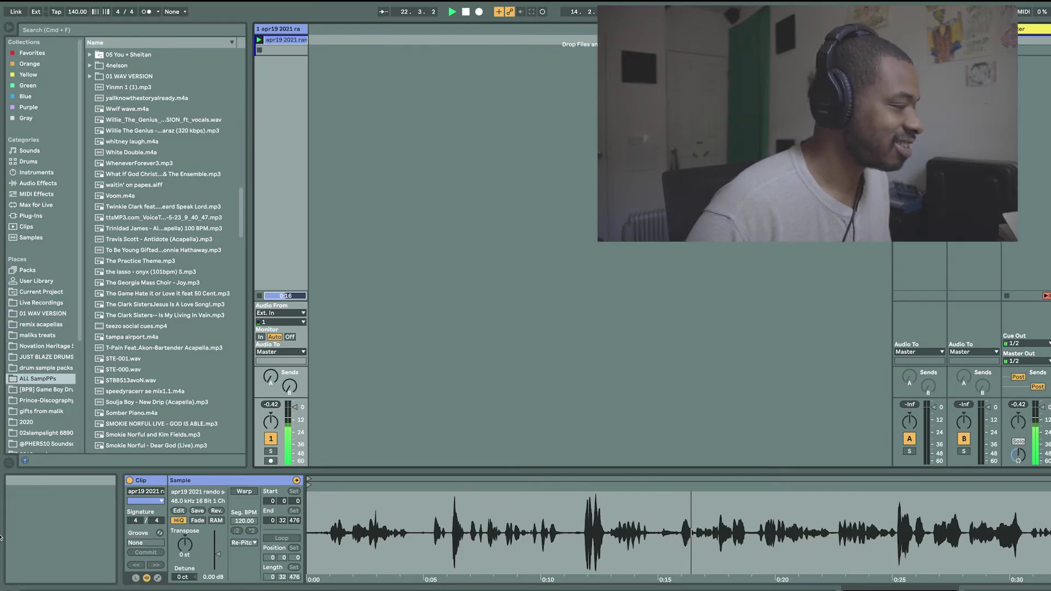
# Lower the 'apr19 2021' clip's Gain to roughly -7.25 dB in the Sample box.
pyautogui.moveTo(212, 557)
pyautogui.mouseDown()
pyautogui.moveTo(211, 569)
pyautogui.moveTo(217, 558)
pyautogui.mouseUp()
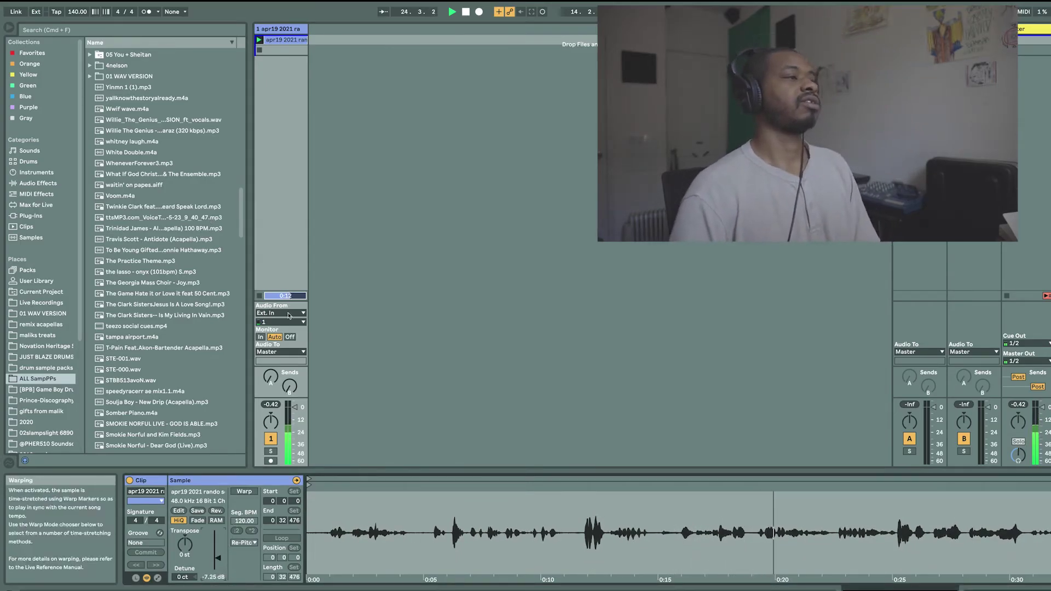
# Enable Warp on the voice-memo clip, giving a segment BPM of 118.24.
pyautogui.click(245, 493)
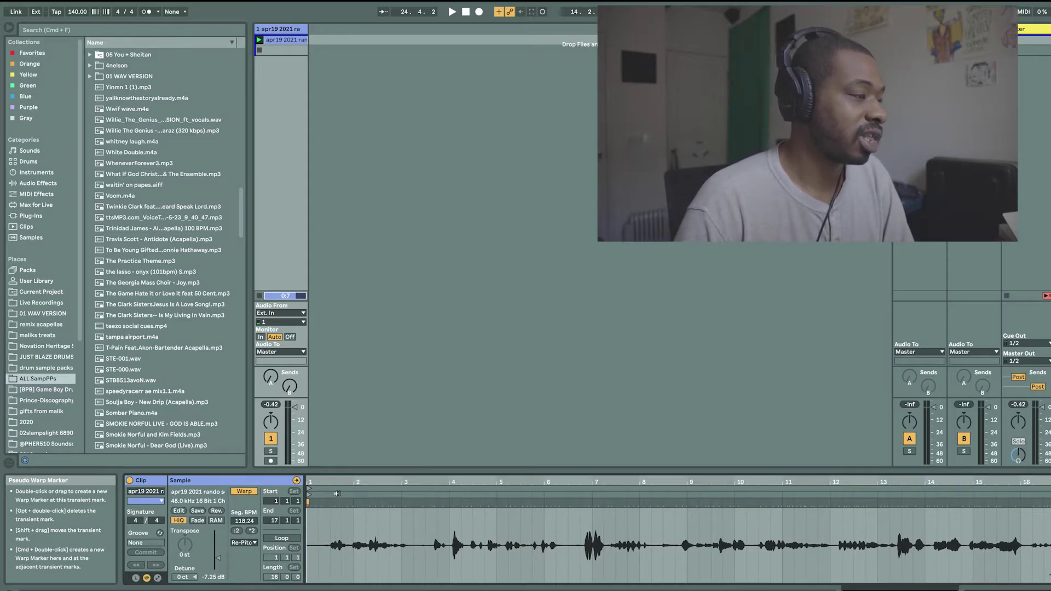
# Enlarge the clip editor and add warp markers at each phrase onset across the 16-bar clip.
pyautogui.moveTo(371, 471); pyautogui.dragTo(395, 205)
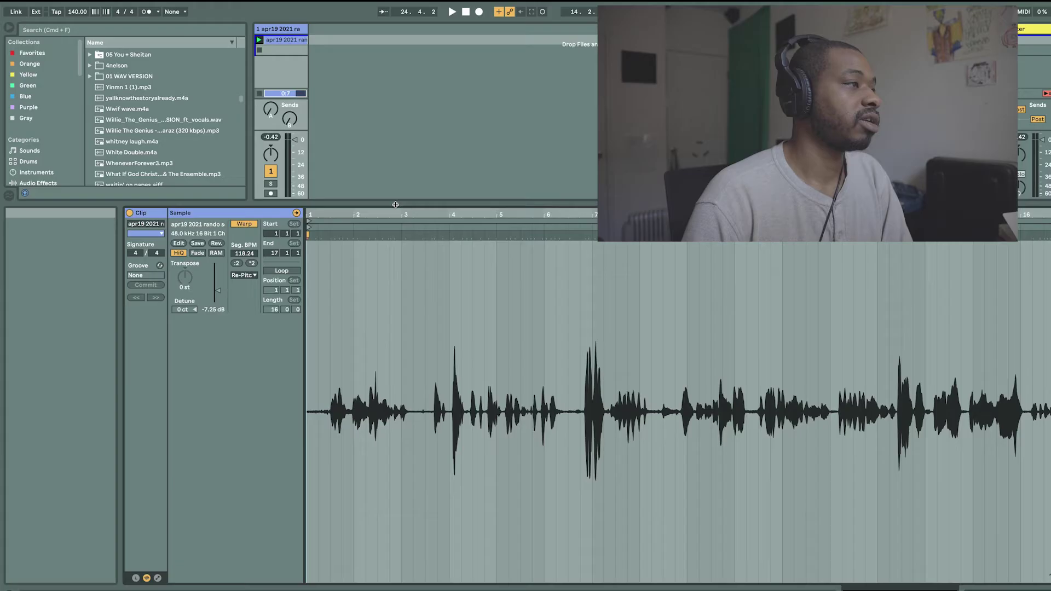
pyautogui.doubleClick(353, 234)
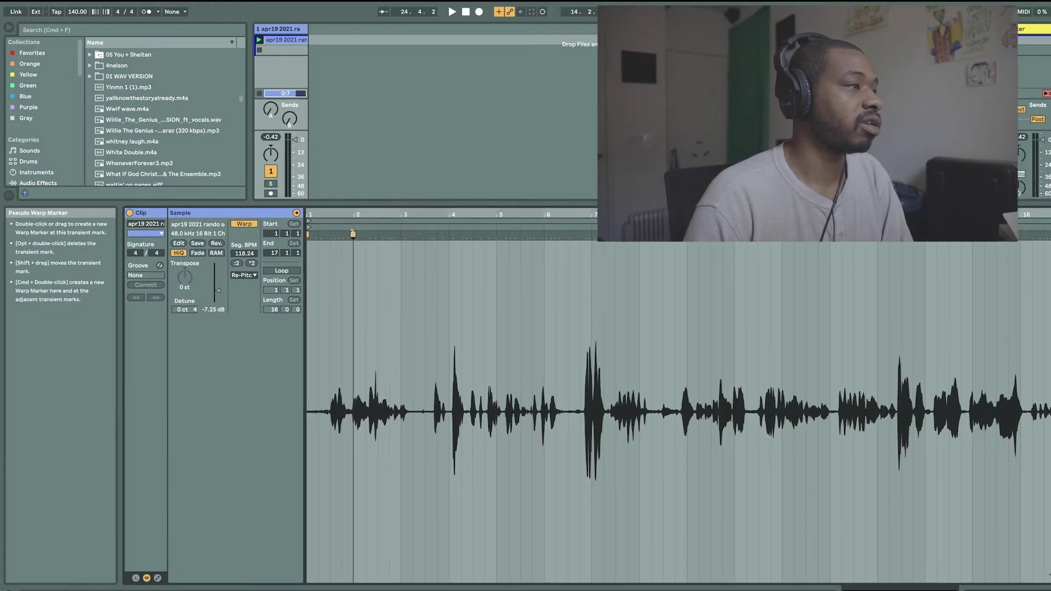
pyautogui.doubleClick(453, 234)
pyautogui.doubleClick(503, 234)
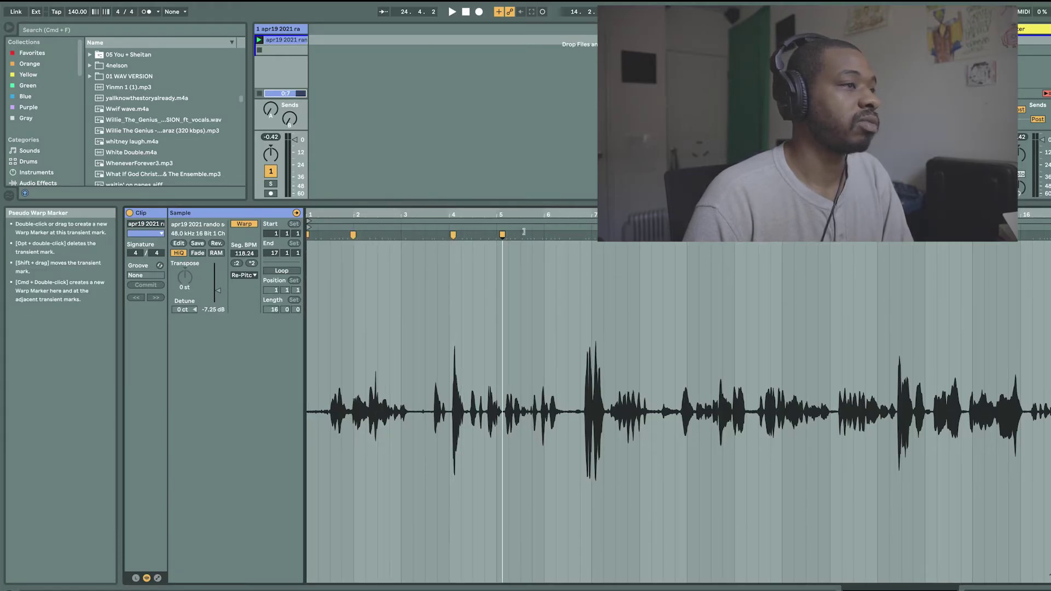
pyautogui.doubleClick(588, 234)
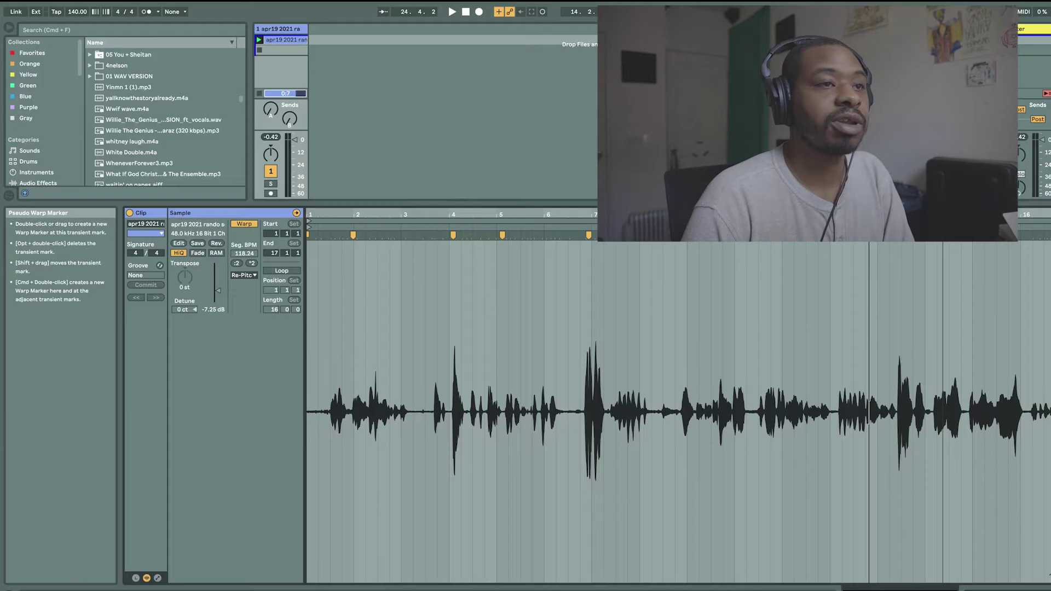
pyautogui.doubleClick(1037, 235)
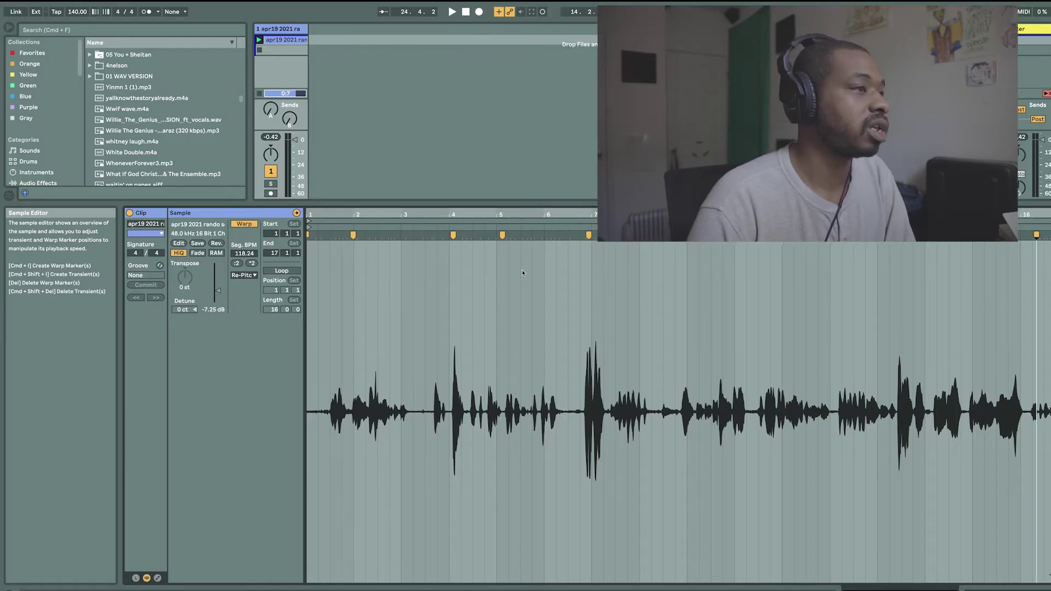
pyautogui.doubleClick(540, 235)
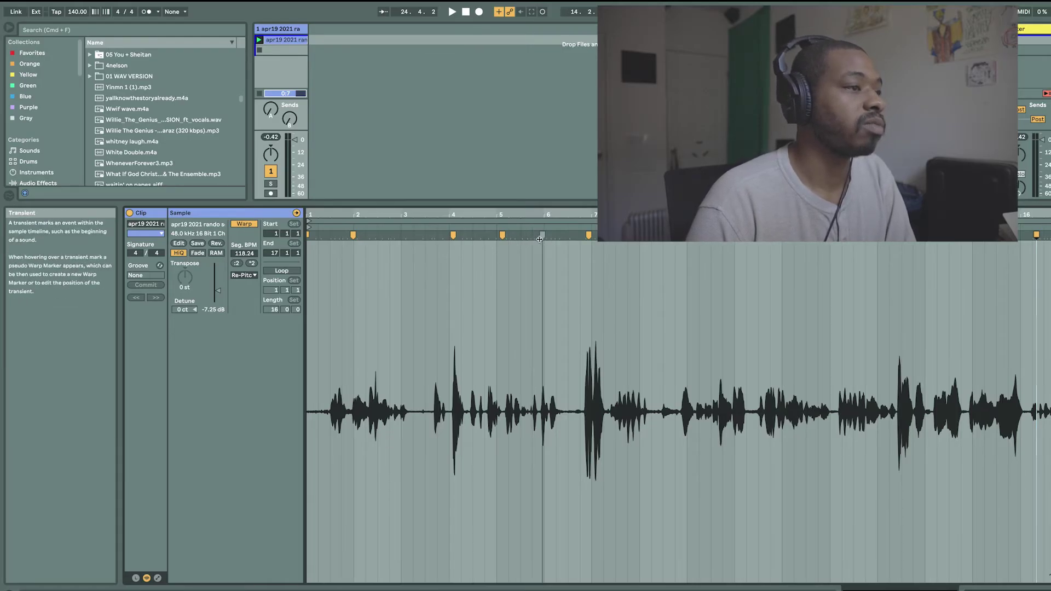
pyautogui.click(626, 251)
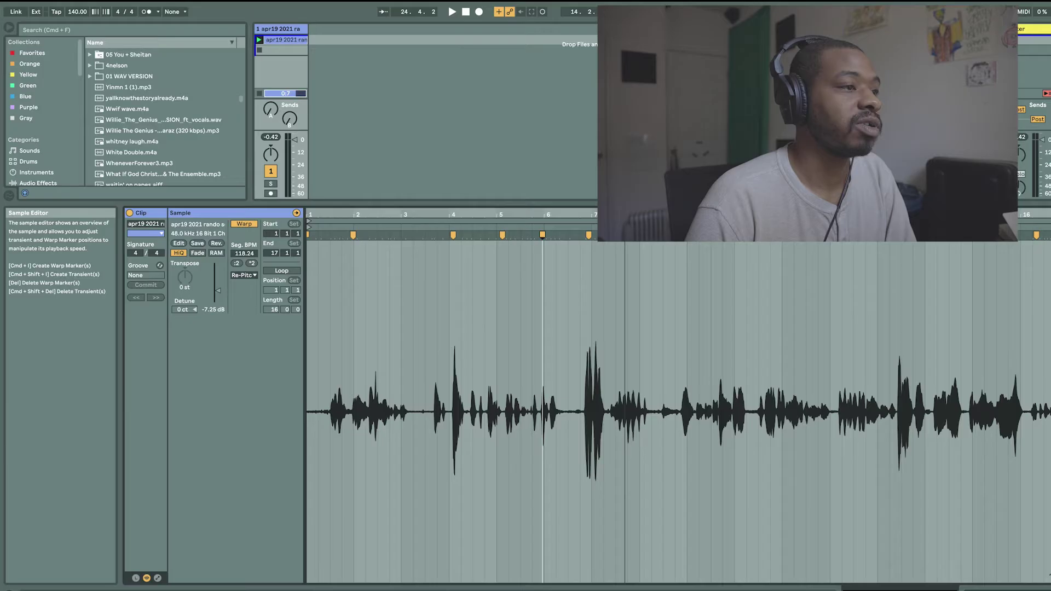
pyautogui.click(980, 260)
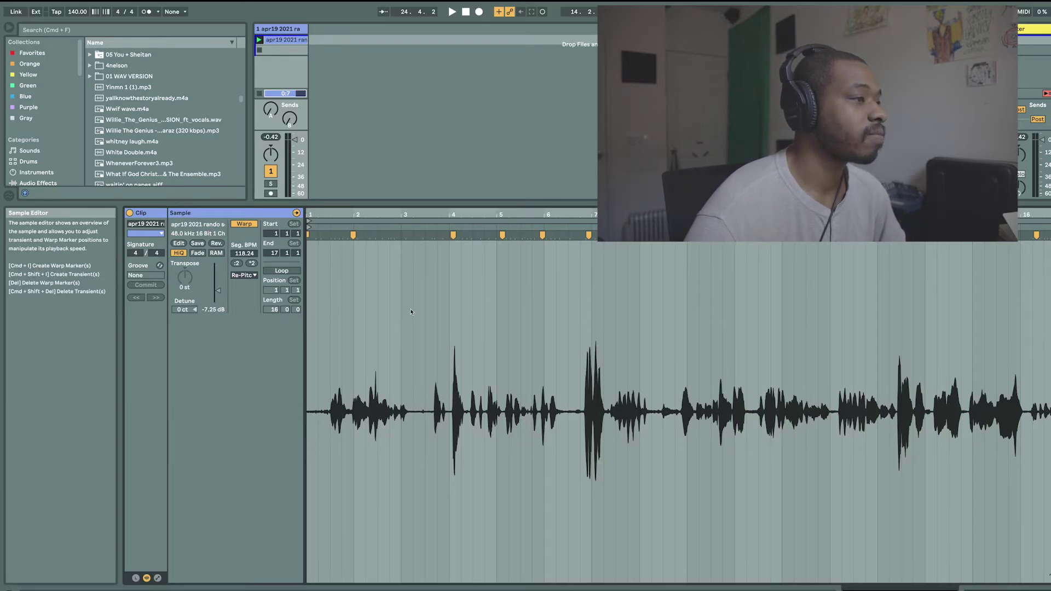
# Open the waveform's context menu to reach Slice to New MIDI Track.
pyautogui.rightClick(472, 354)
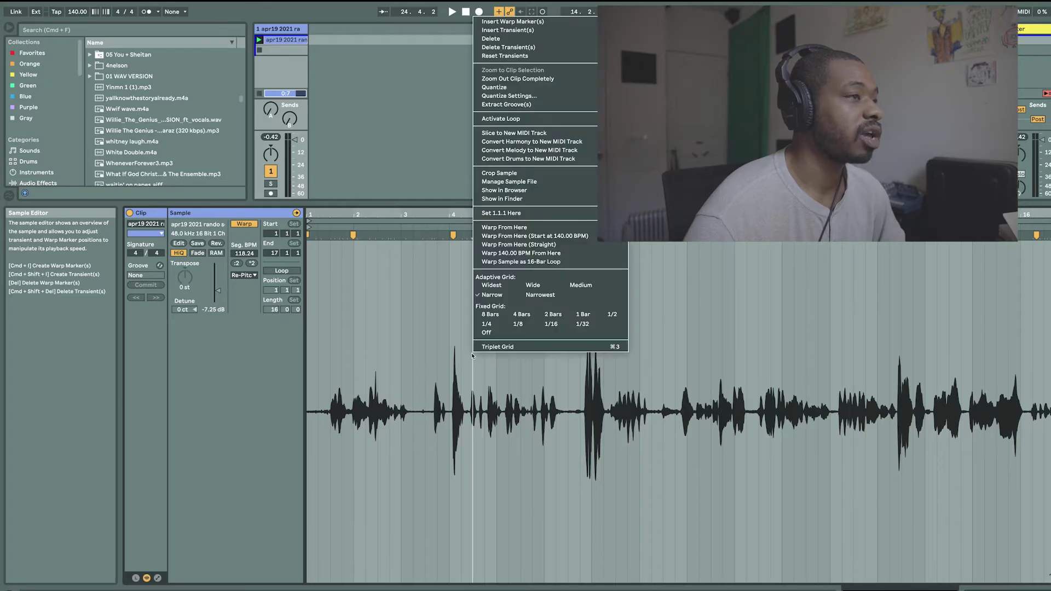
# Slice the clip to a new MIDI track by Warp Marker, 17 slices, using the 44wavy preset.
pyautogui.click(504, 133)
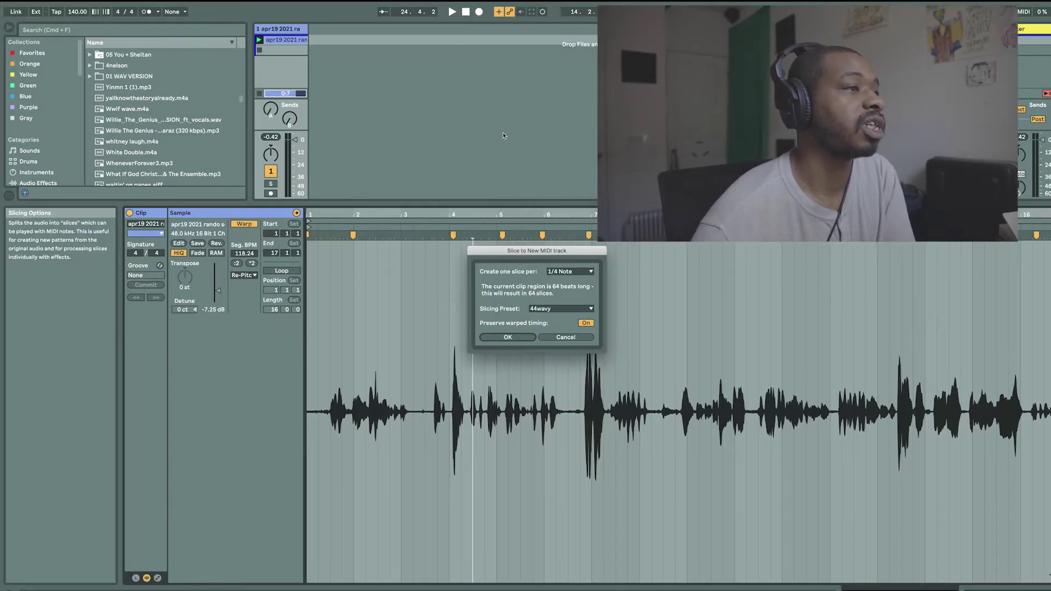
pyautogui.click(575, 272)
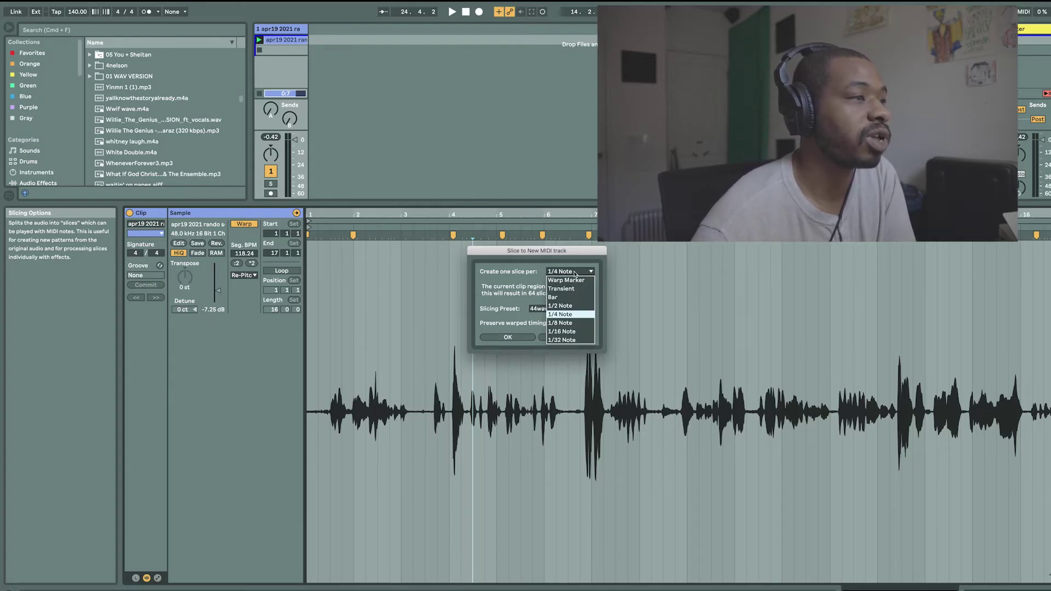
pyautogui.click(575, 281)
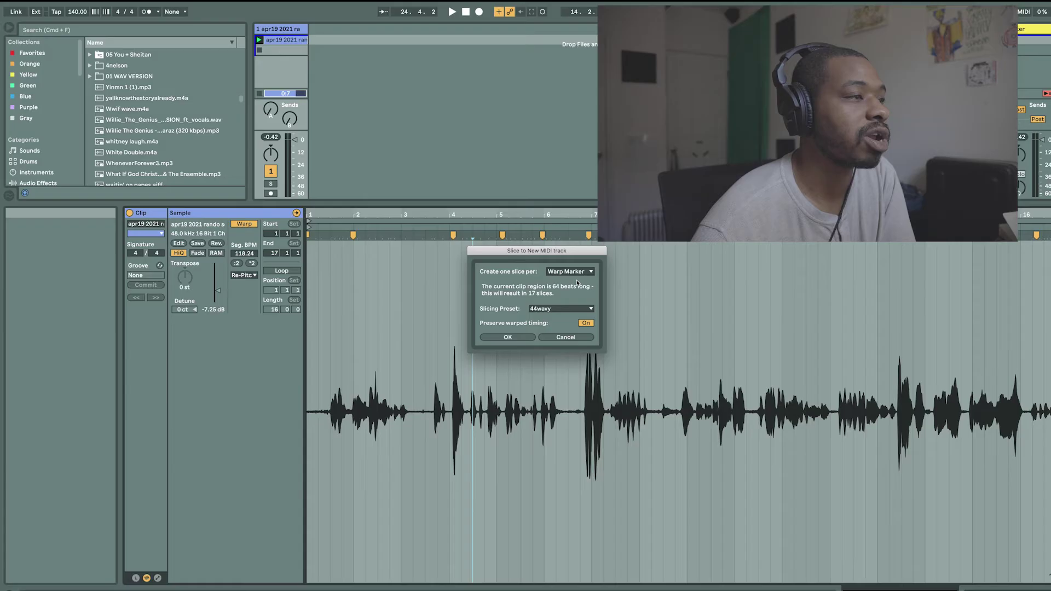
pyautogui.click(565, 309)
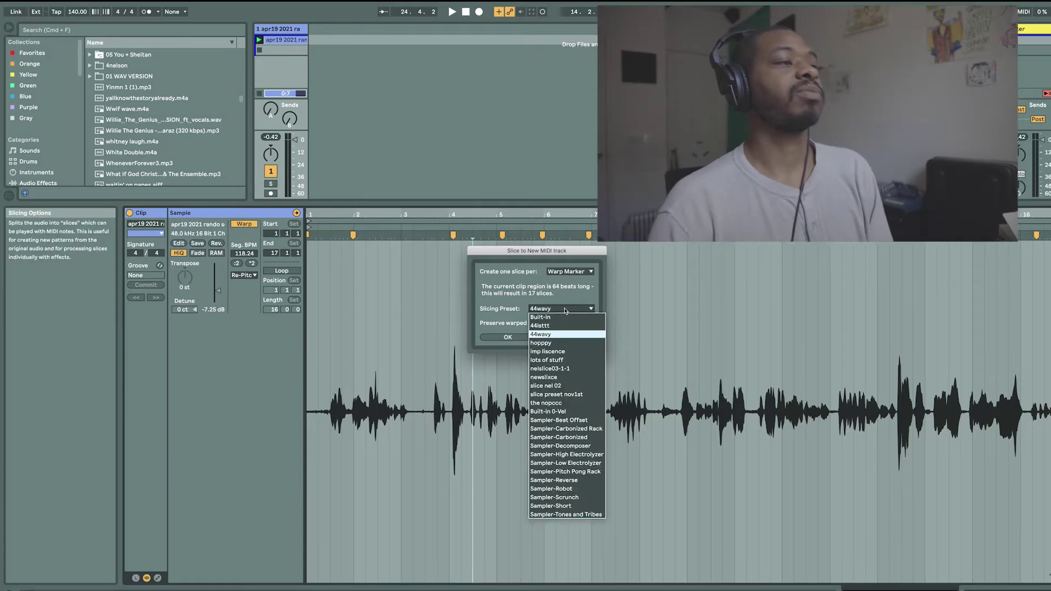
pyautogui.click(565, 310)
pyautogui.click(564, 310)
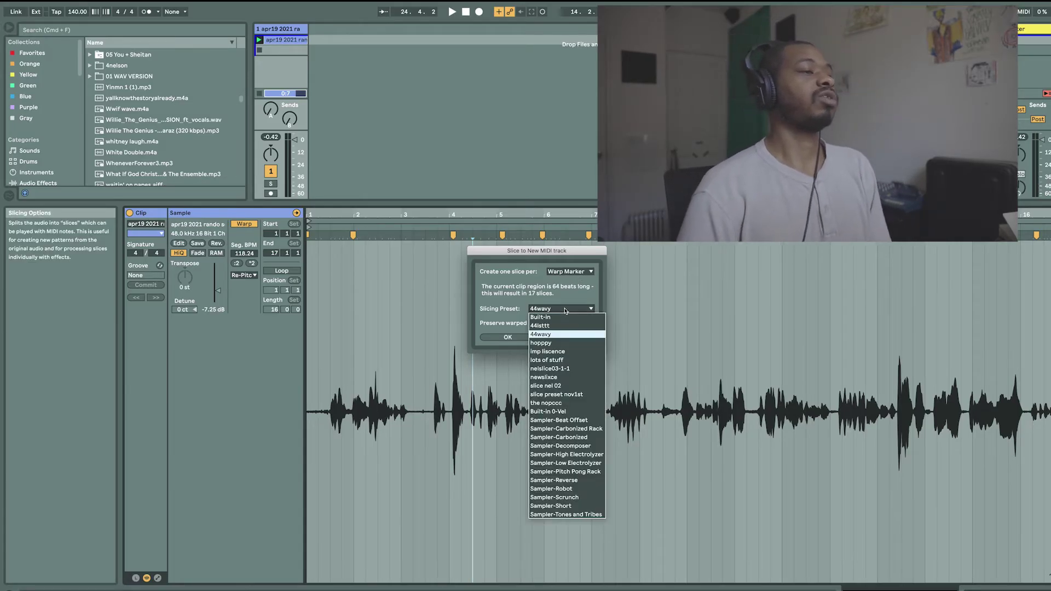
pyautogui.click(549, 335)
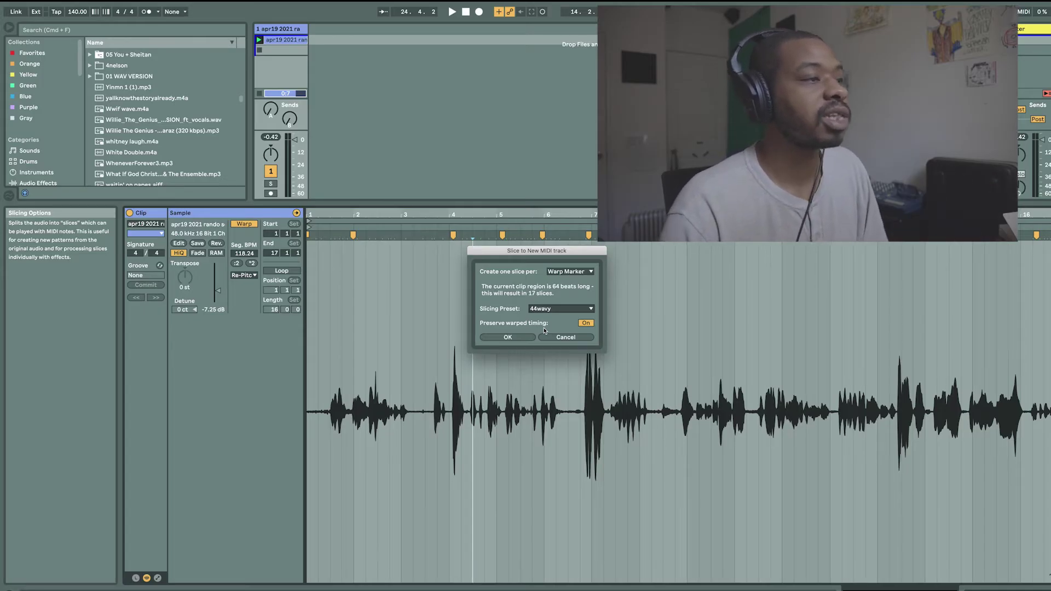
pyautogui.click(569, 309)
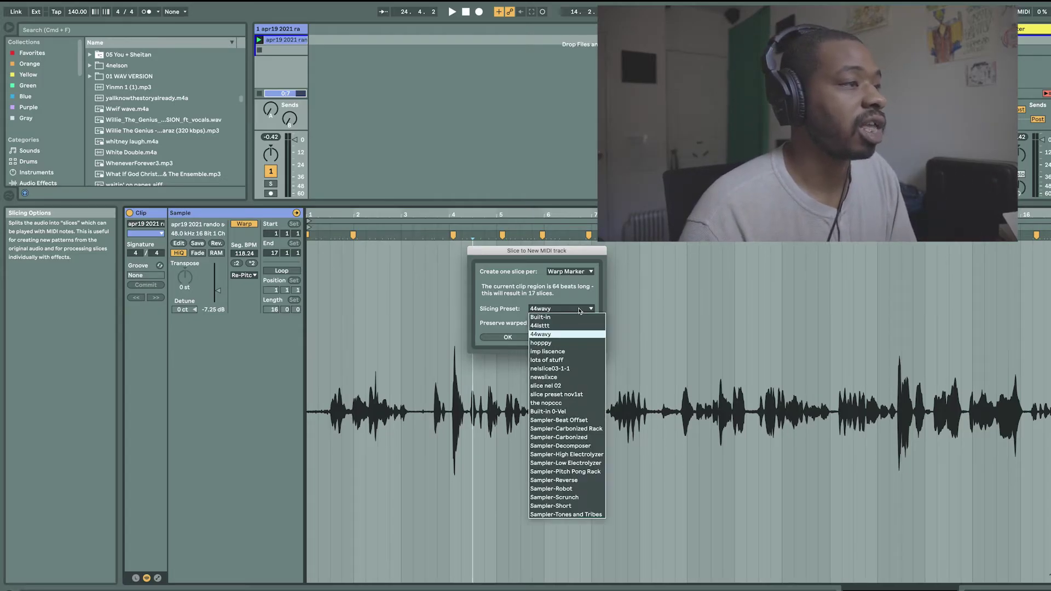
pyautogui.click(585, 320)
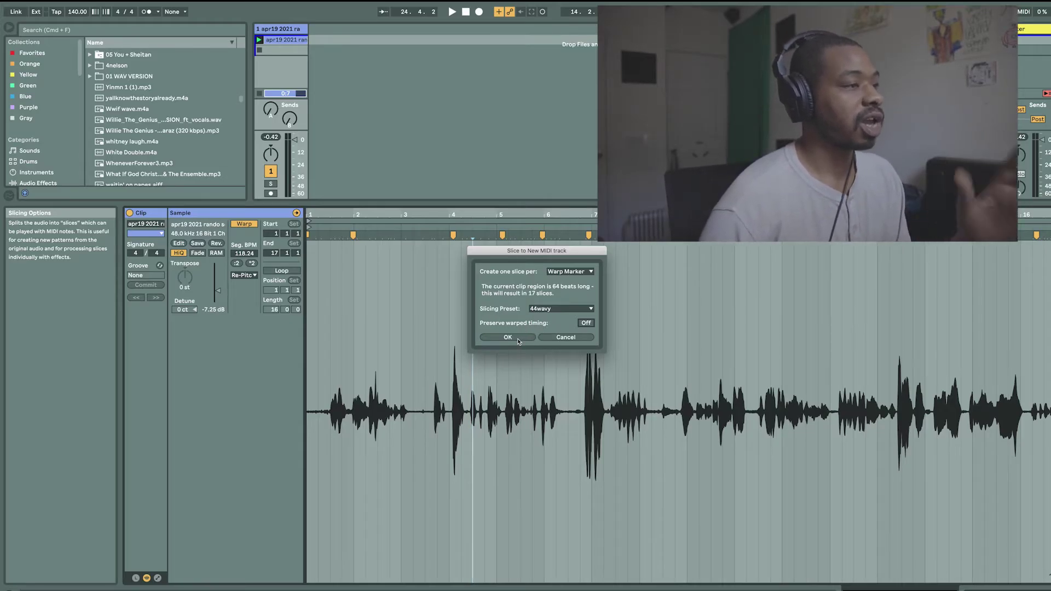
pyautogui.click(518, 339)
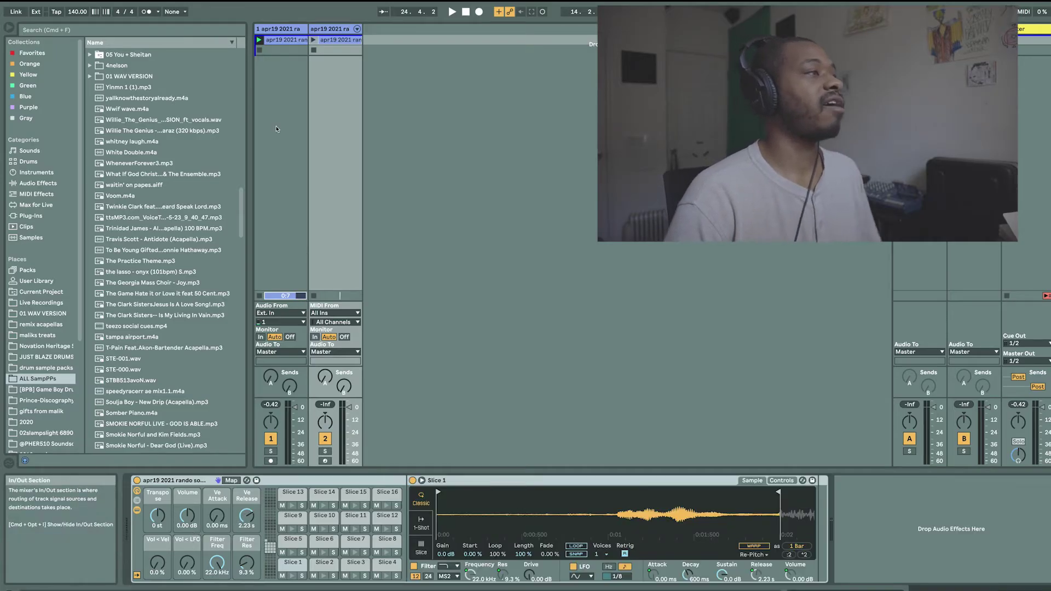
# Stop the voice memo and delete the auto-generated slice-note clip from the Drum Rack track.
pyautogui.click(260, 51)
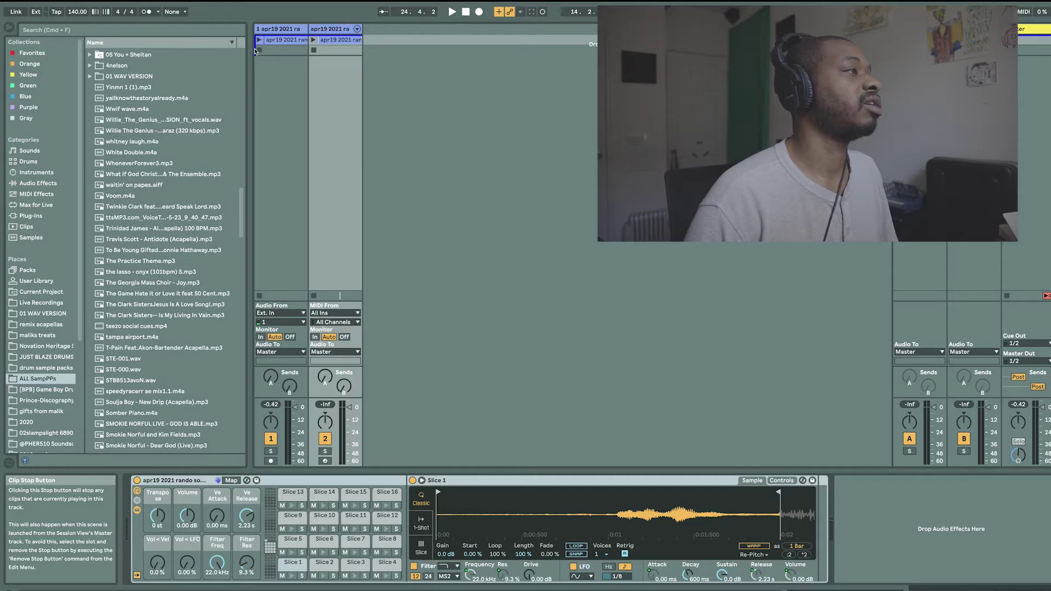
pyautogui.doubleClick(337, 41)
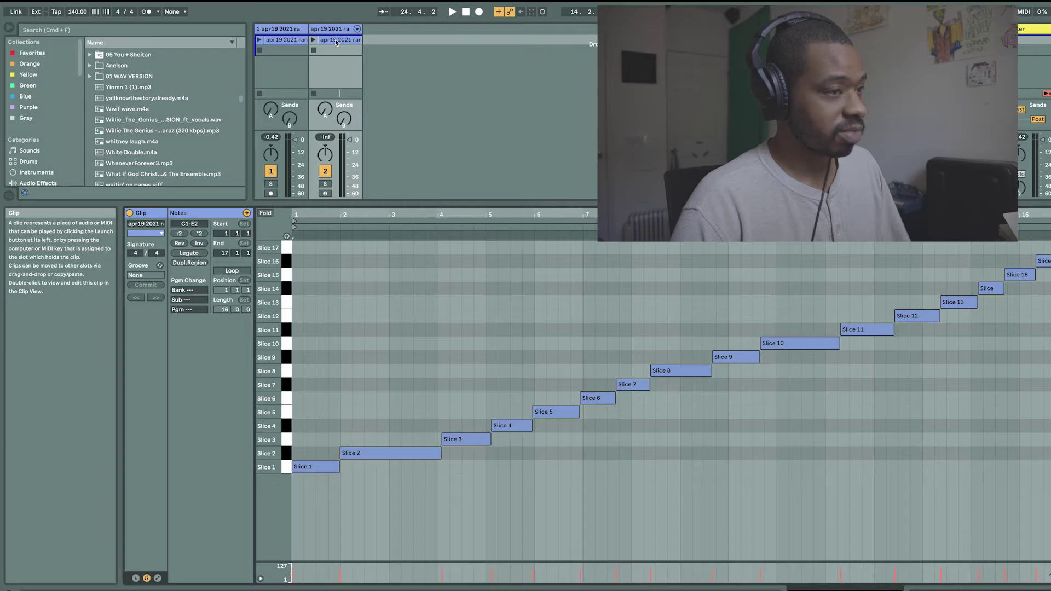
pyautogui.rightClick(330, 29)
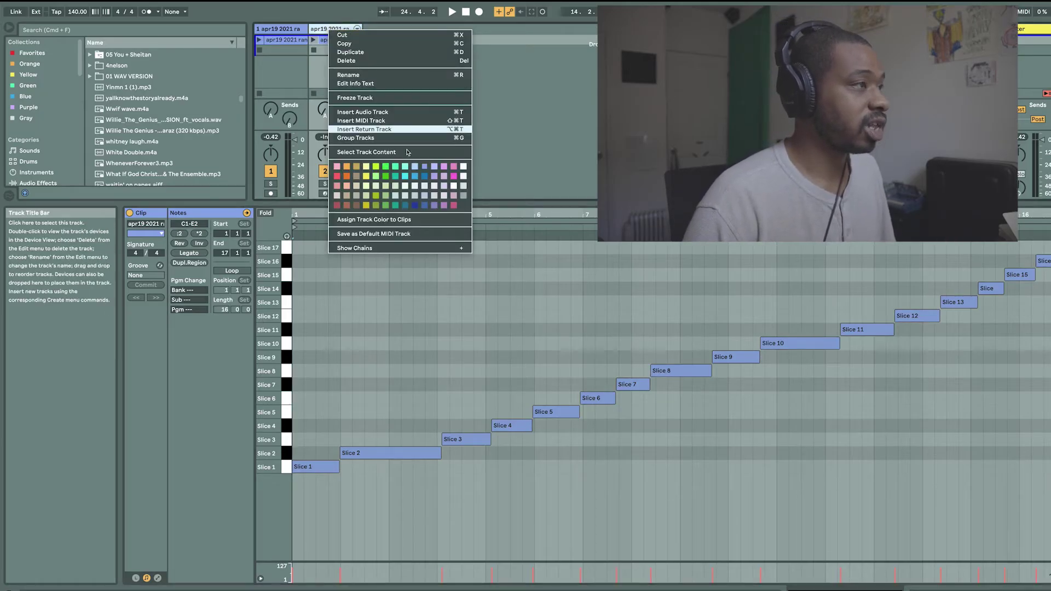
pyautogui.press('Escape')
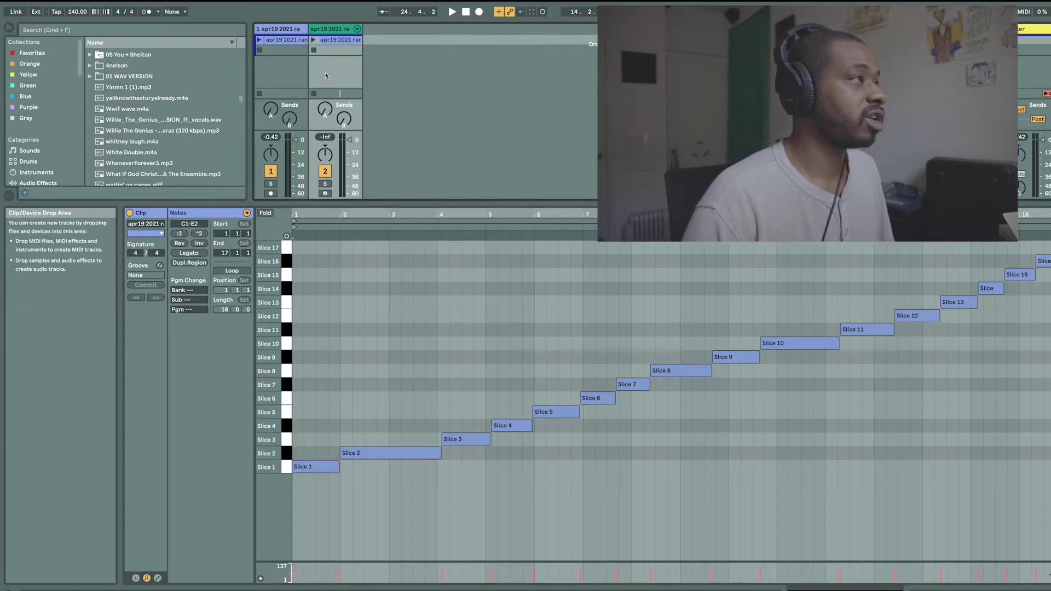
pyautogui.click(336, 40)
pyautogui.press('Delete')
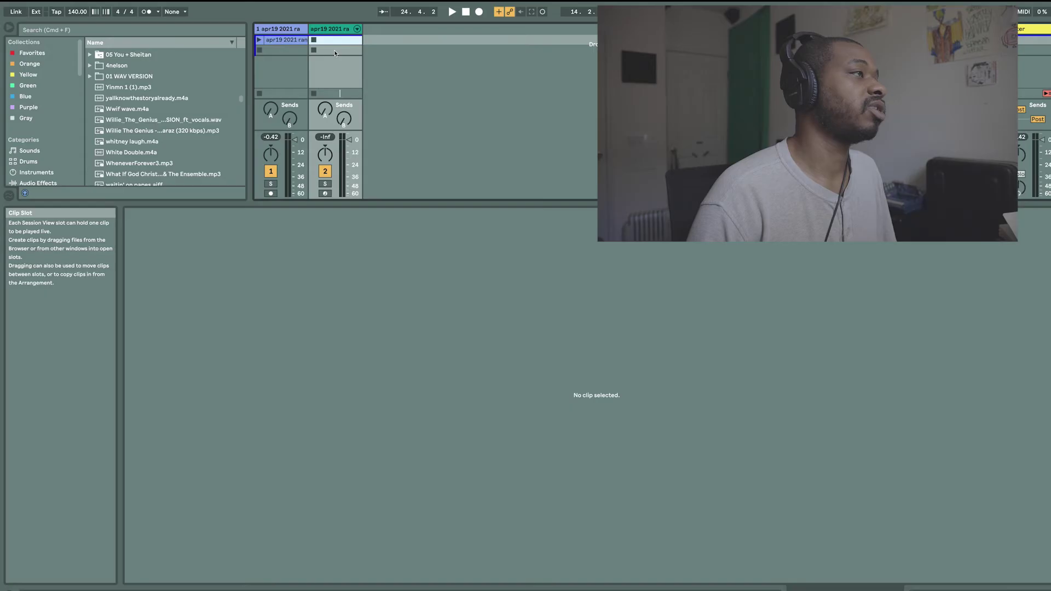
# Create an empty MIDI clip on the sliced track and set global quantization to 1 Bar.
pyautogui.doubleClick(334, 50)
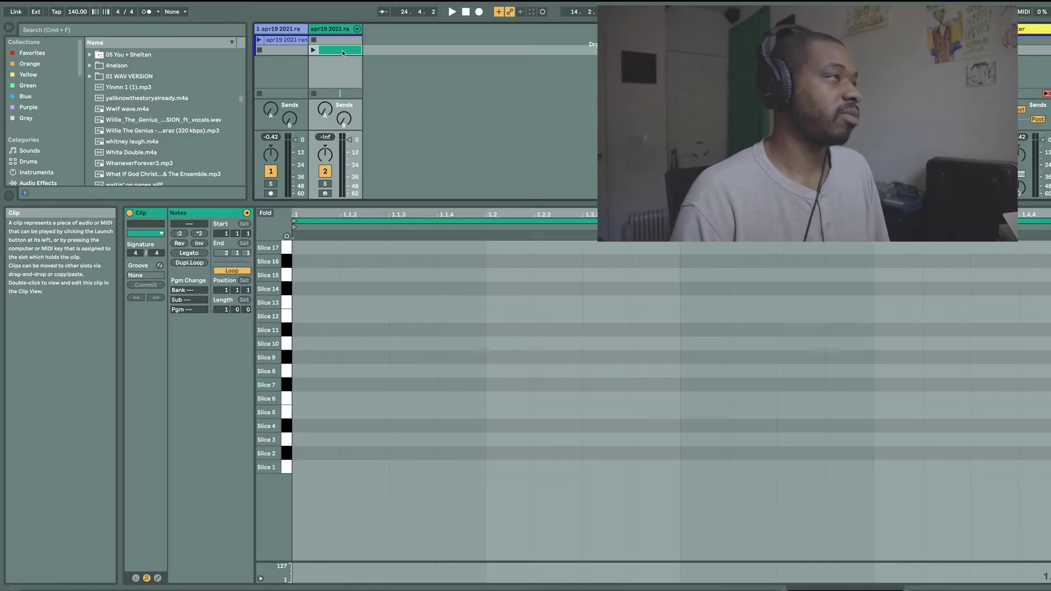
pyautogui.click(172, 13)
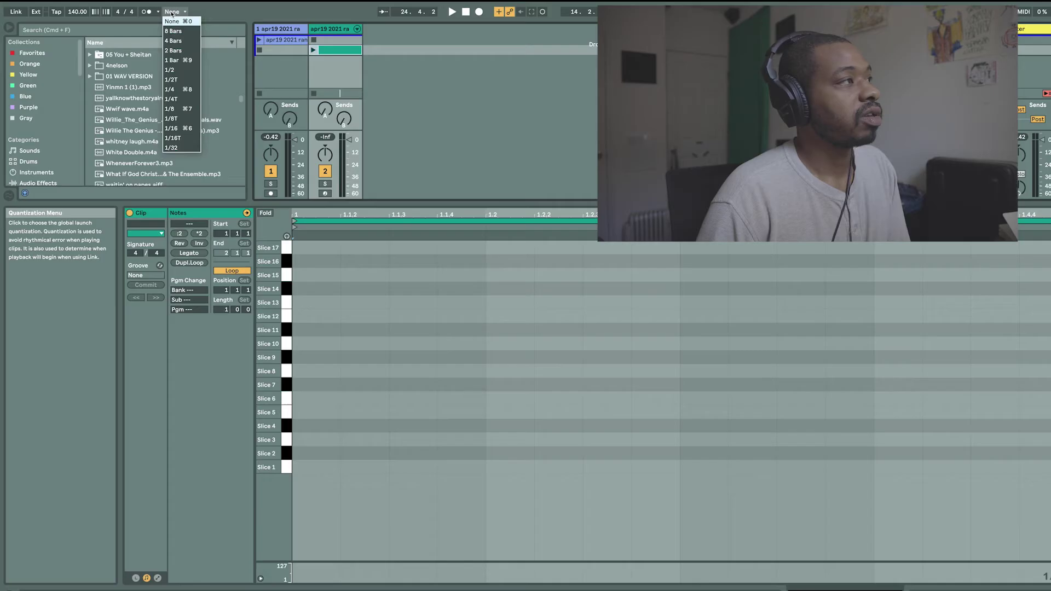
pyautogui.click(174, 60)
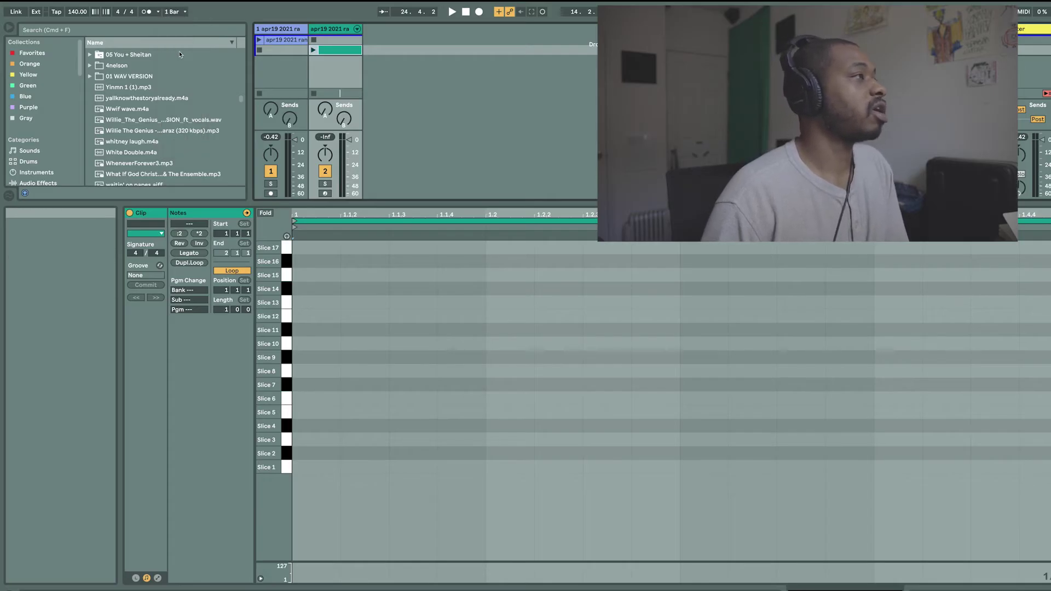
# Turn on the metronome and bring the tempo down from 140 to 82 BPM.
pyautogui.click(147, 12)
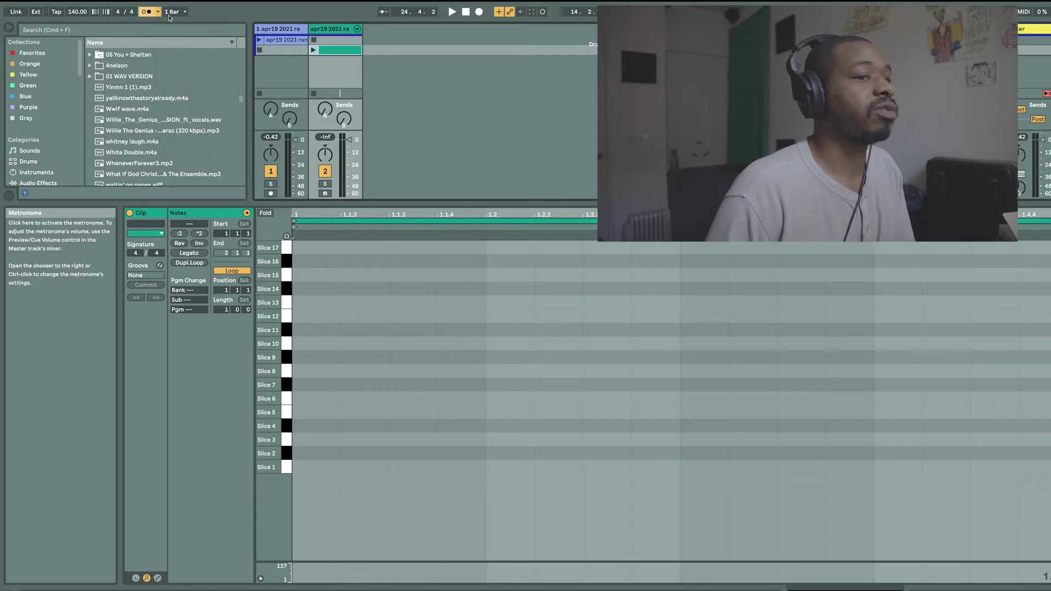
pyautogui.click(60, 13)
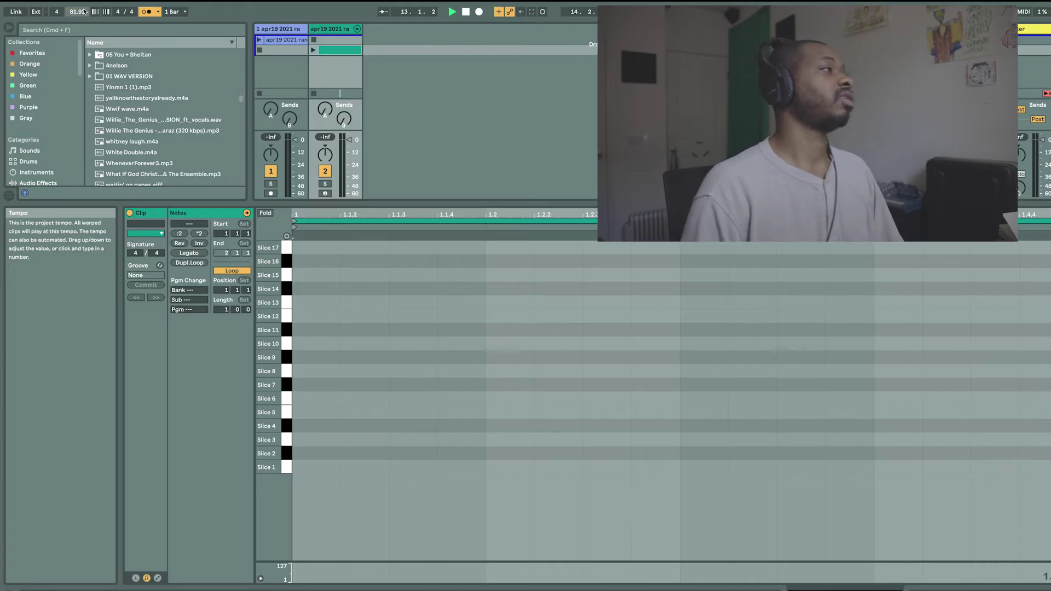
pyautogui.click(80, 14)
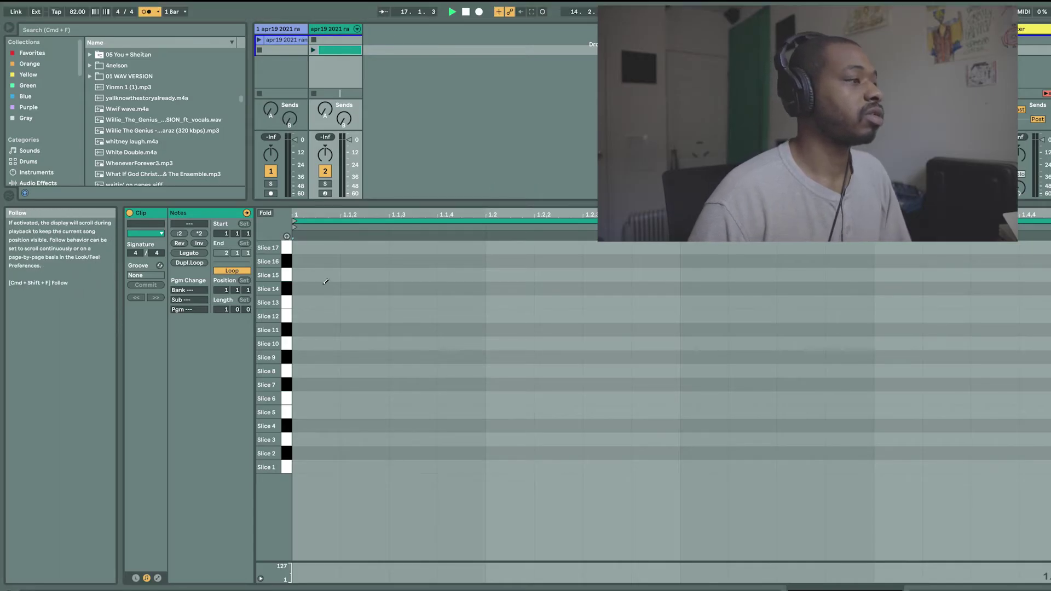
# Draw notes for Slices 10, 7, 15 and 3 on beats 1 to 4 of the MIDI clip.
pyautogui.click(309, 344)
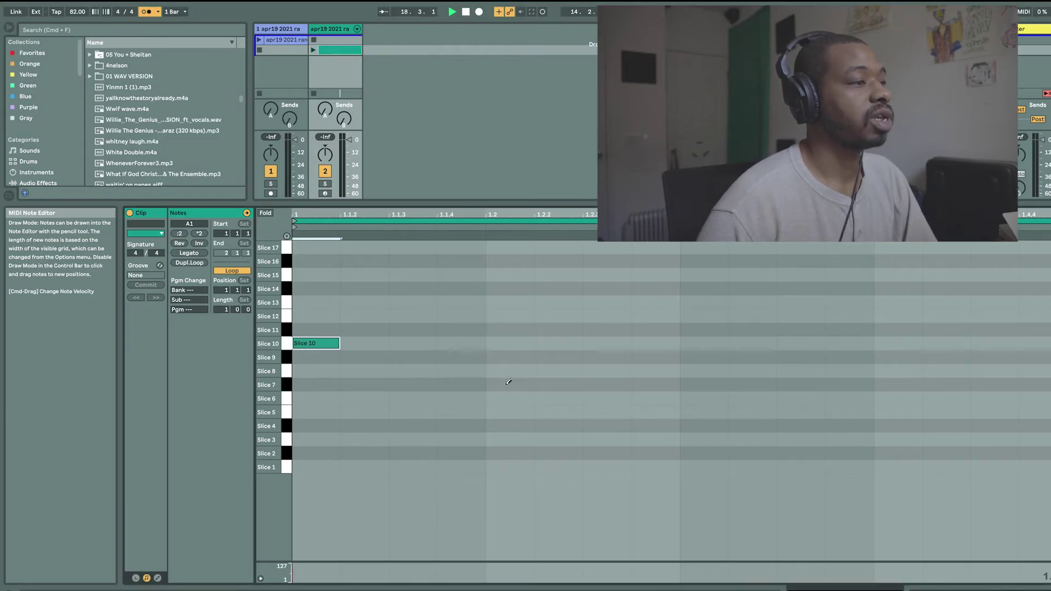
pyautogui.click(509, 384)
pyautogui.click(699, 274)
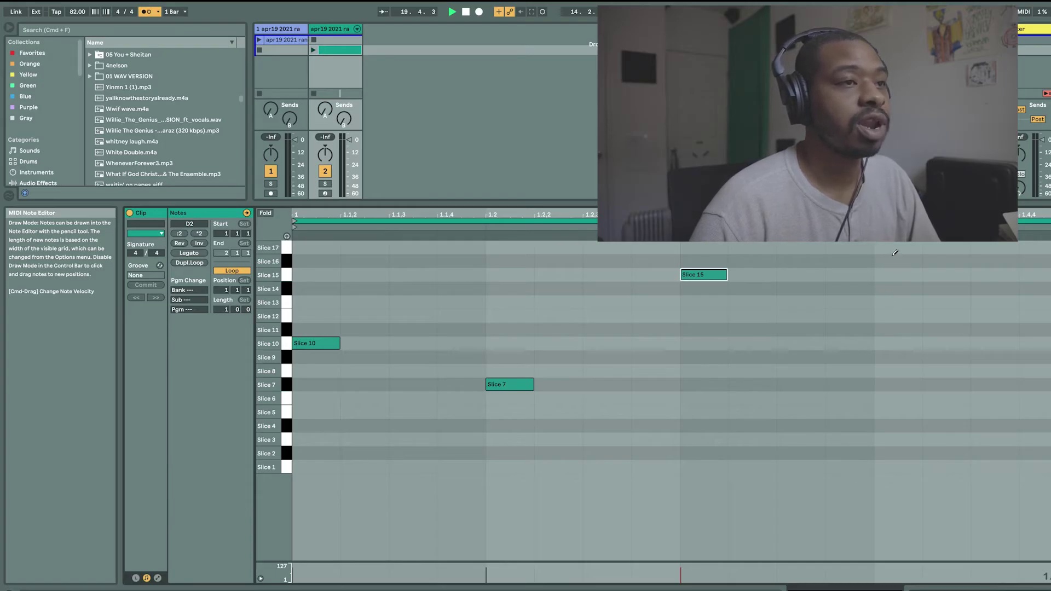
pyautogui.click(892, 438)
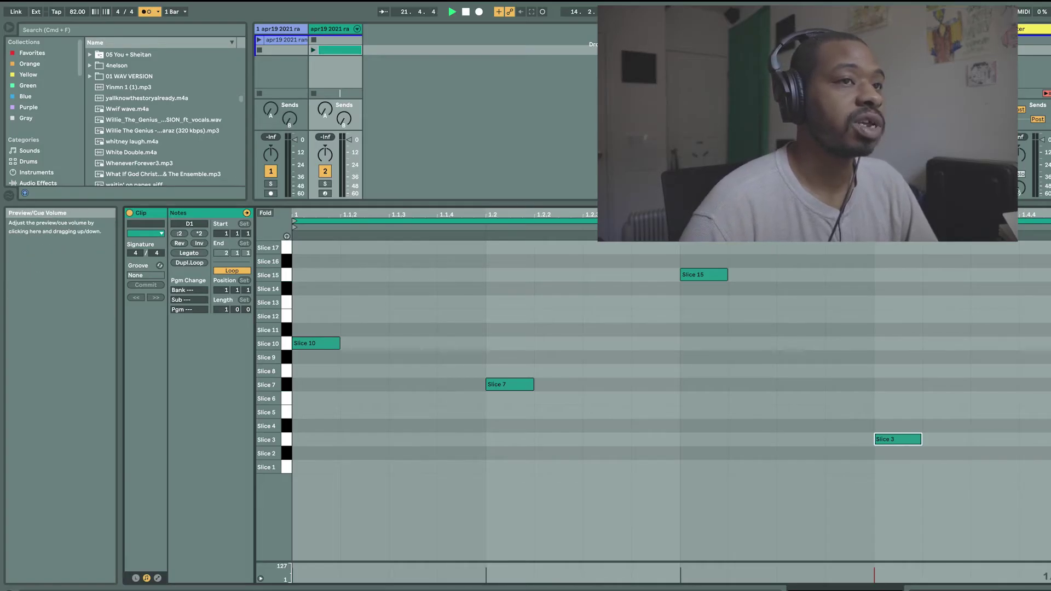
pyautogui.doubleClick(331, 29)
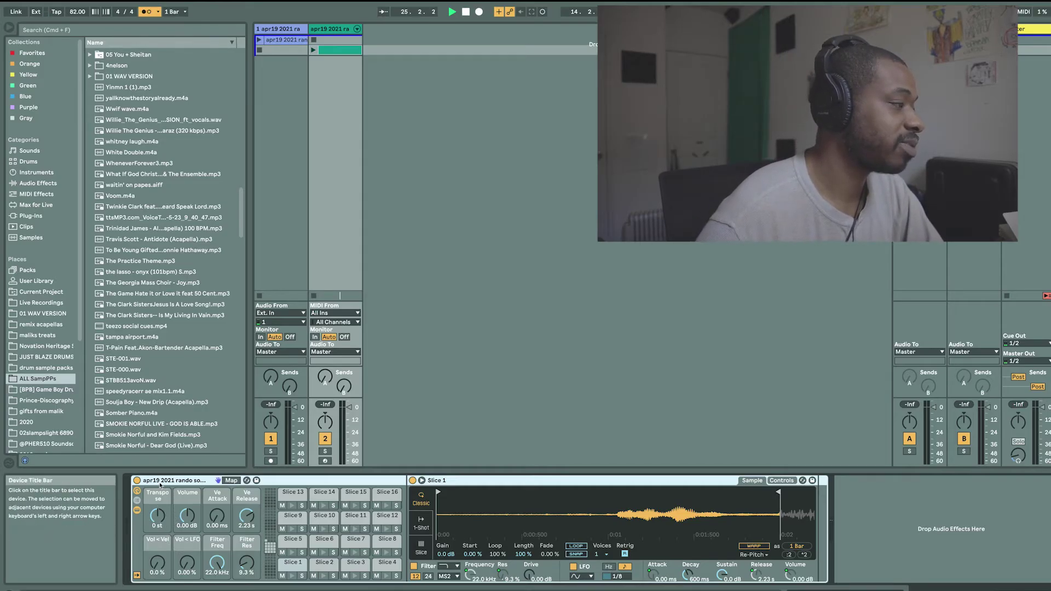
# Raise the Drum Rack's Transpose macro to +6 st.
pyautogui.click(157, 513)
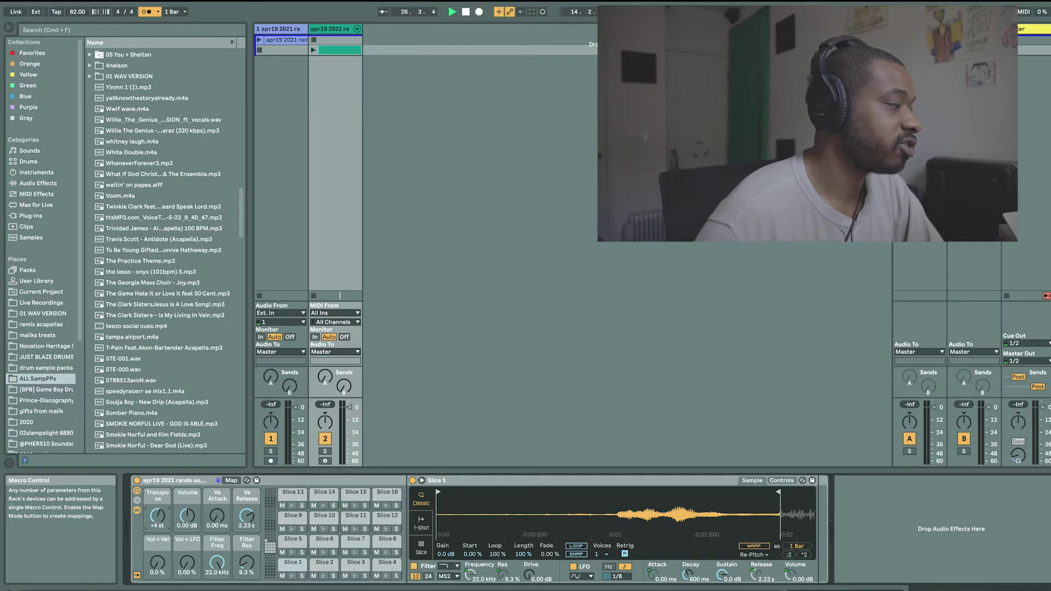
pyautogui.moveTo(157, 513); pyautogui.dragTo(157, 515)
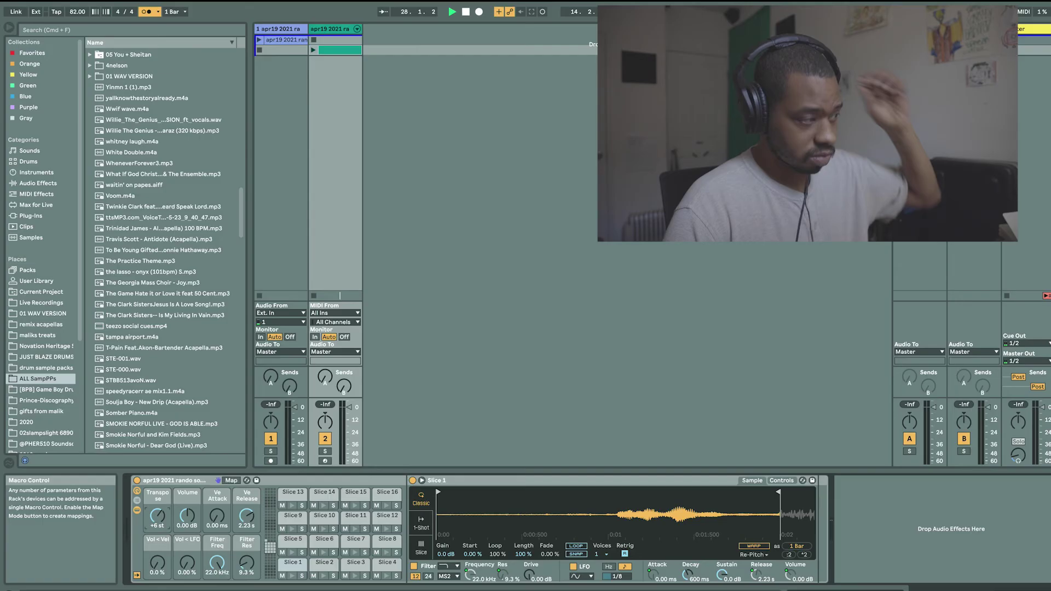
# Add a Chorus after the slice rack and lower its highpass to 712 Hz.
pyautogui.click(38, 183)
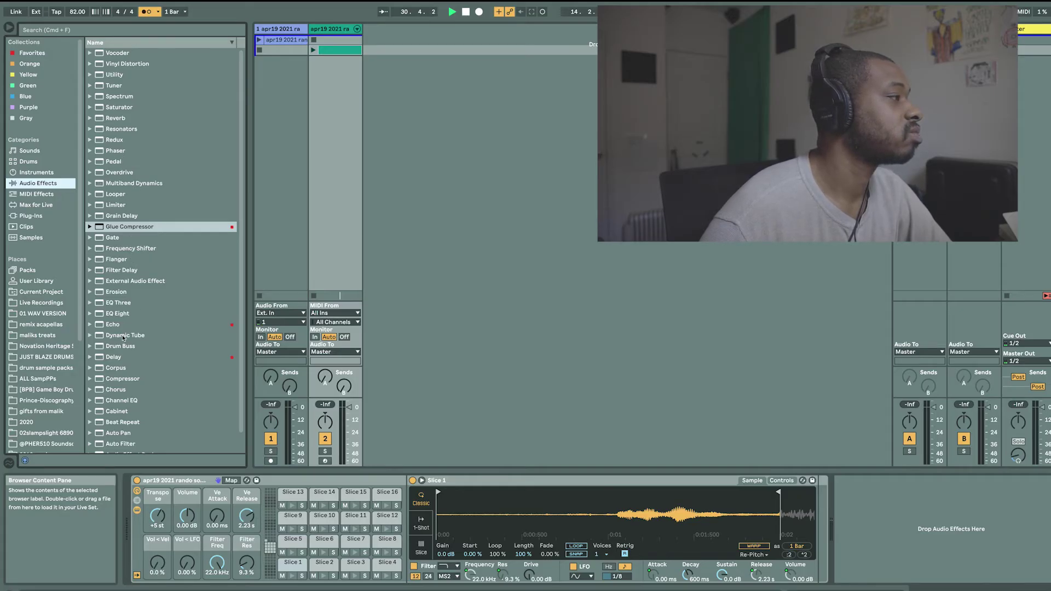
pyautogui.click(114, 392)
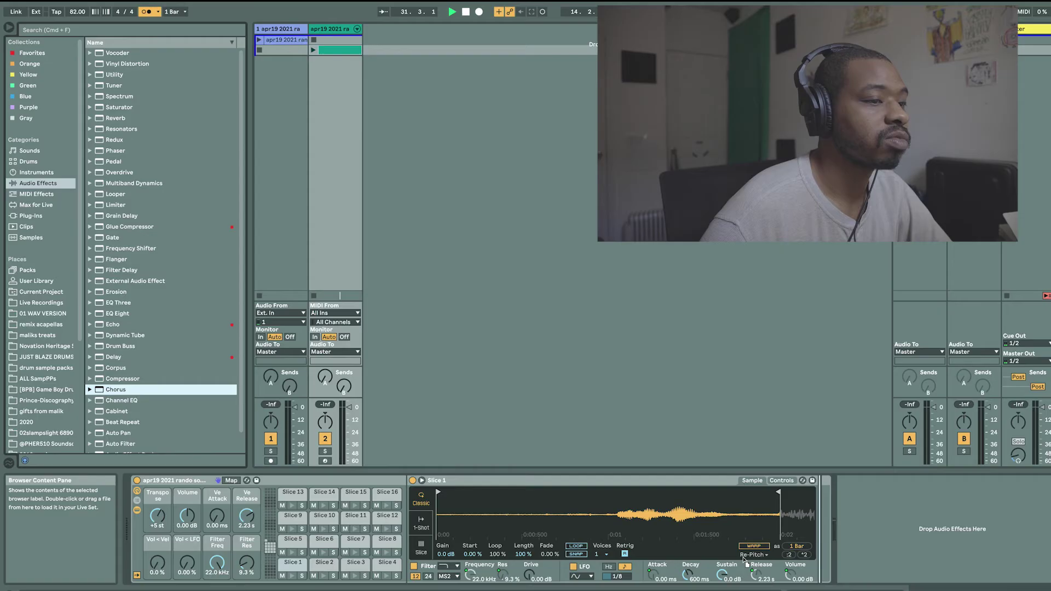
pyautogui.moveTo(828, 552); pyautogui.dragTo(839, 550)
pyautogui.moveTo(919, 530); pyautogui.dragTo(918, 526)
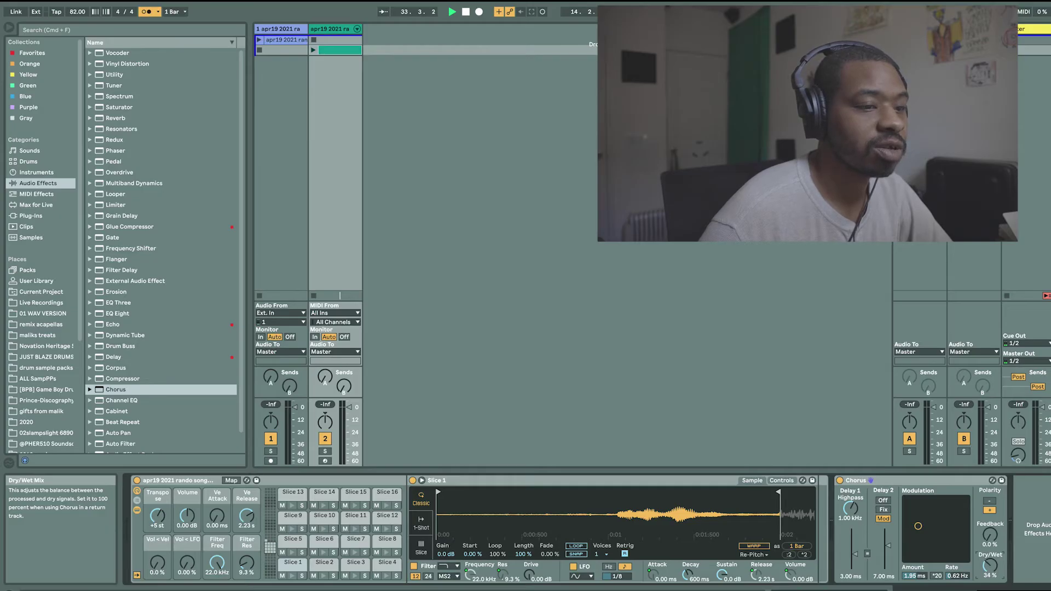
pyautogui.moveTo(858, 531); pyautogui.dragTo(857, 542)
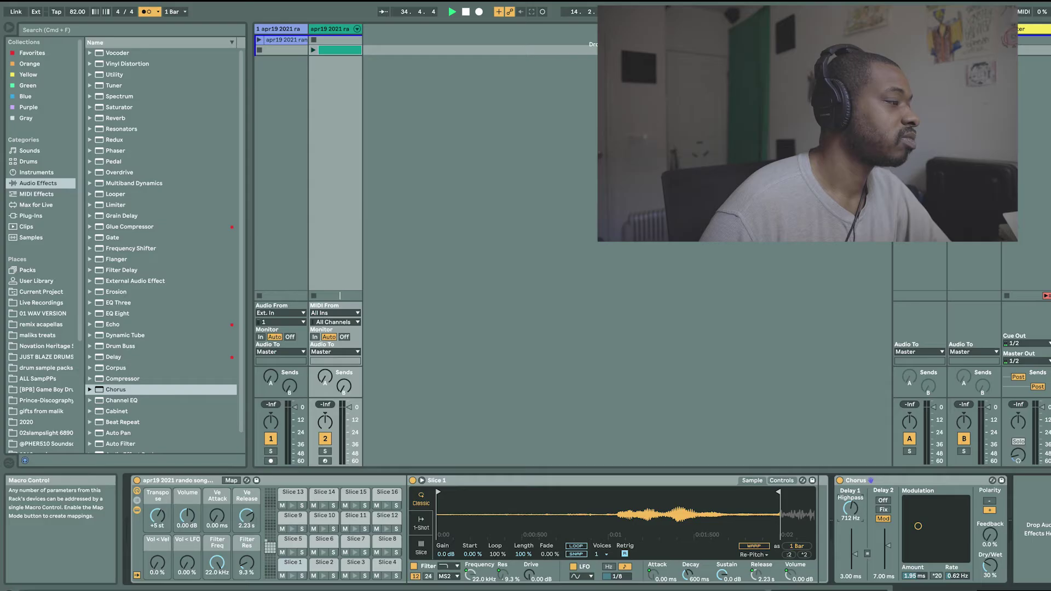
# Shorten the slice release to 41.5 ms and raise the Chorus dry/wet to 74%.
pyautogui.moveTo(247, 516); pyautogui.dragTo(247, 527)
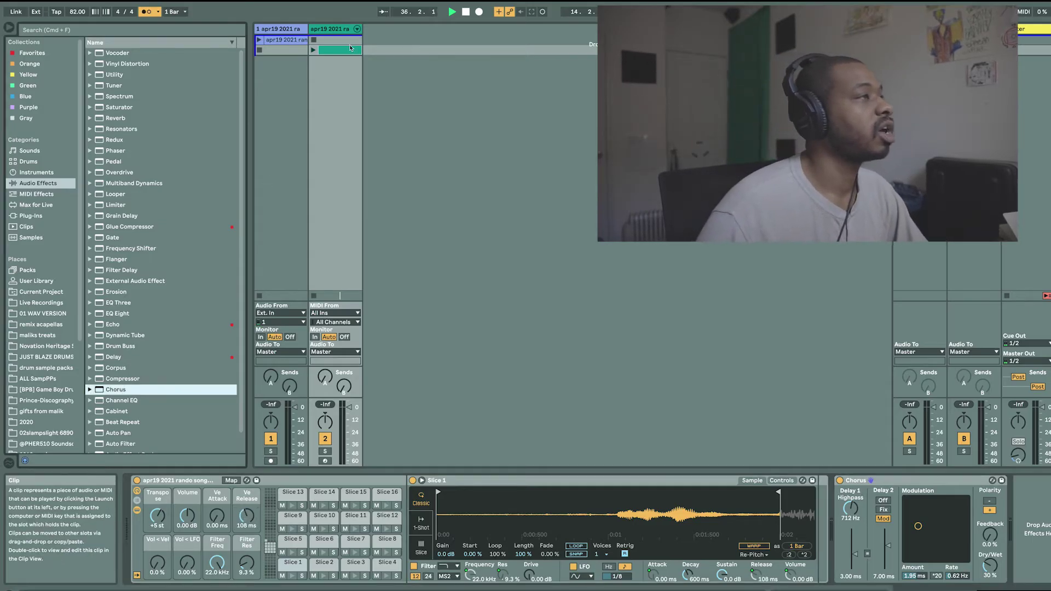
pyautogui.click(315, 50)
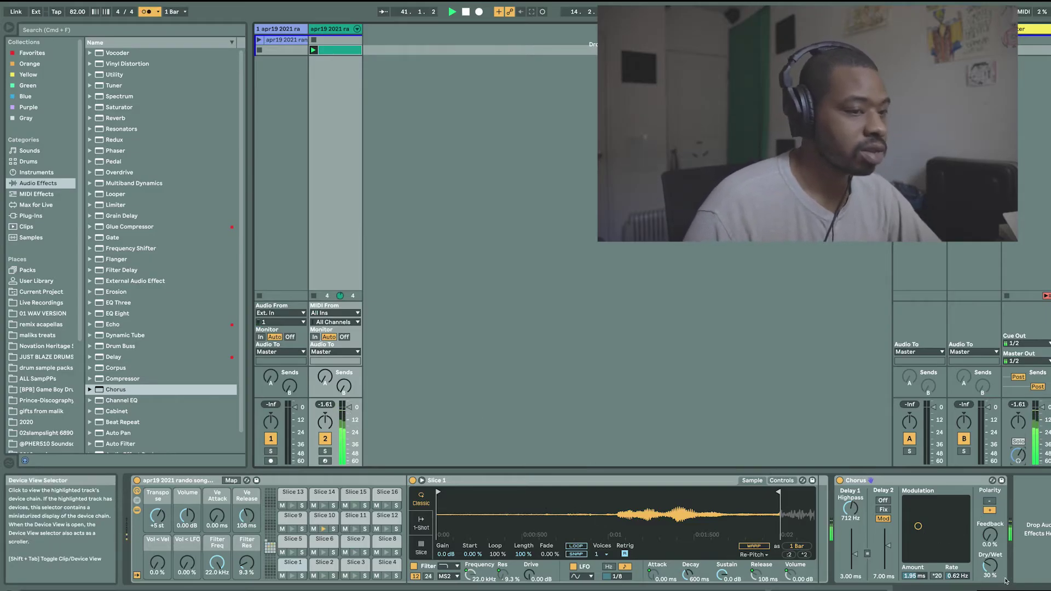
pyautogui.moveTo(990, 572); pyautogui.dragTo(990, 558)
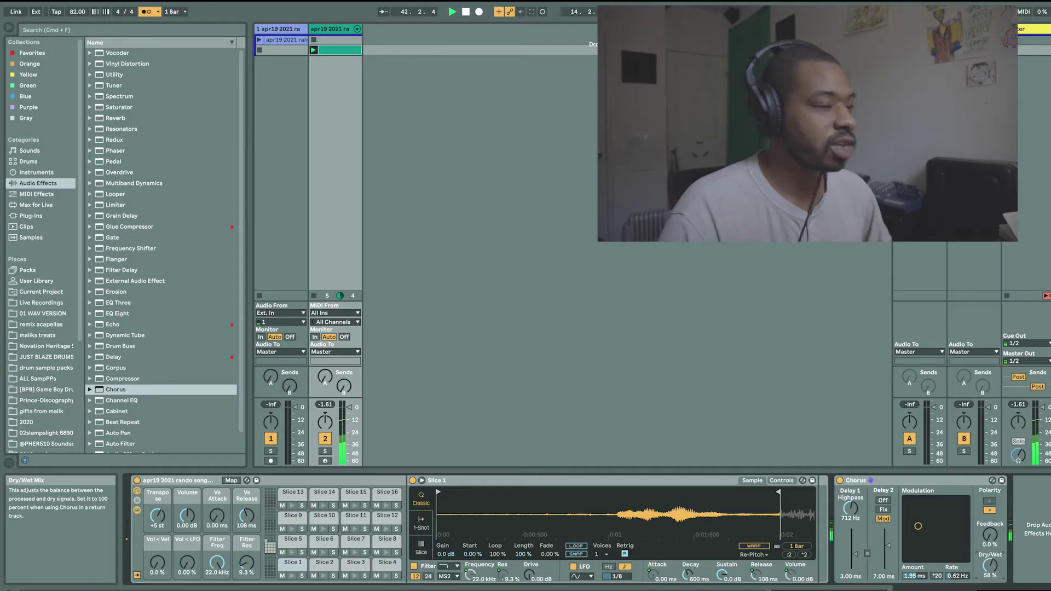
pyautogui.moveTo(990, 567); pyautogui.dragTo(990, 565)
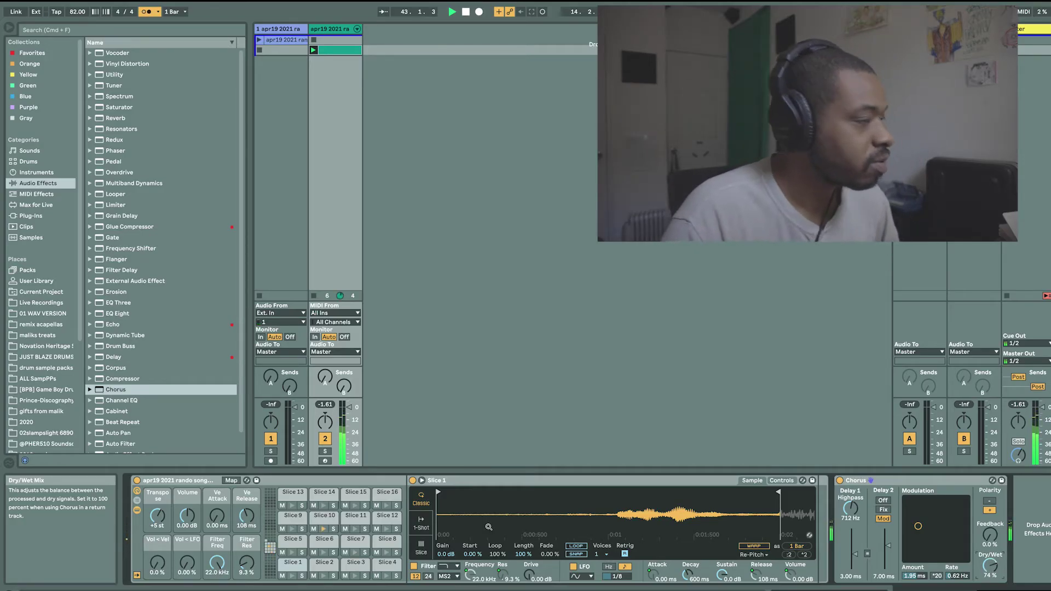
pyautogui.moveTo(246, 517); pyautogui.dragTo(246, 528)
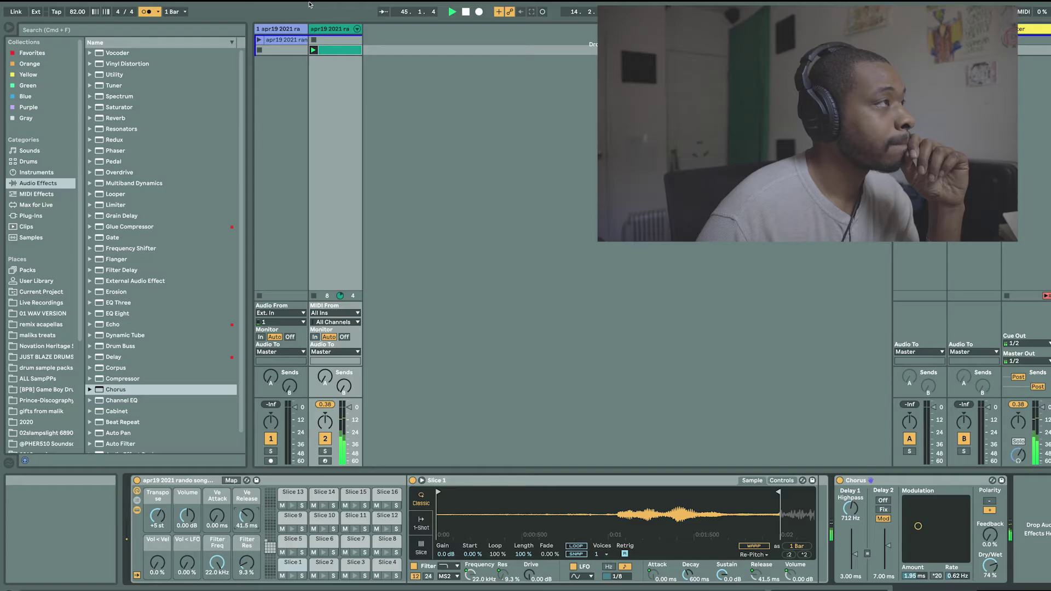
# Undo the clip dropped on track 1, move track 2's drum clip to scene 1, and duplicate it.
pyautogui.click(277, 31)
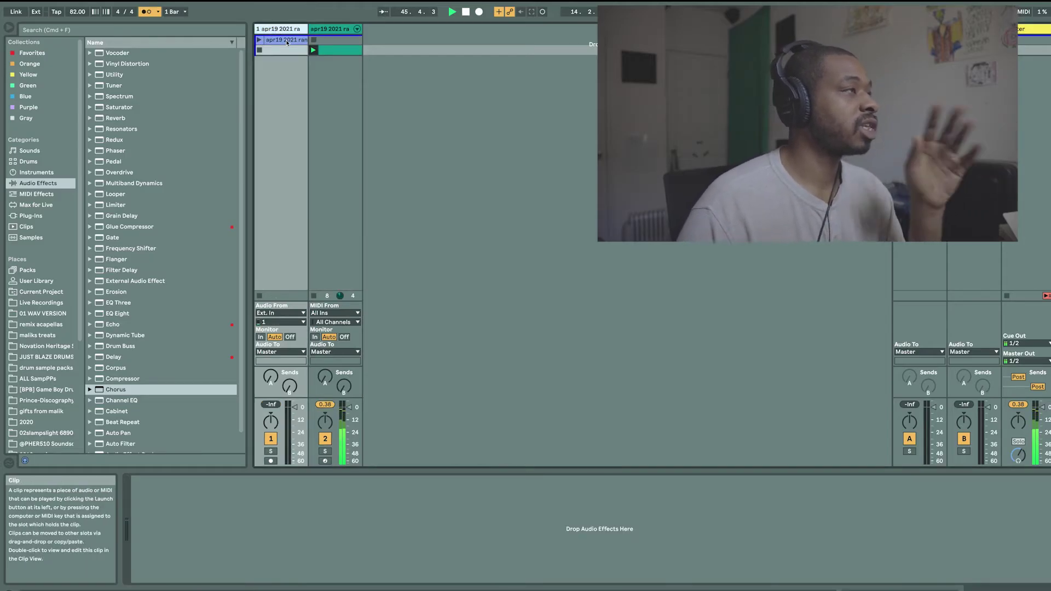
pyautogui.press('super+z')
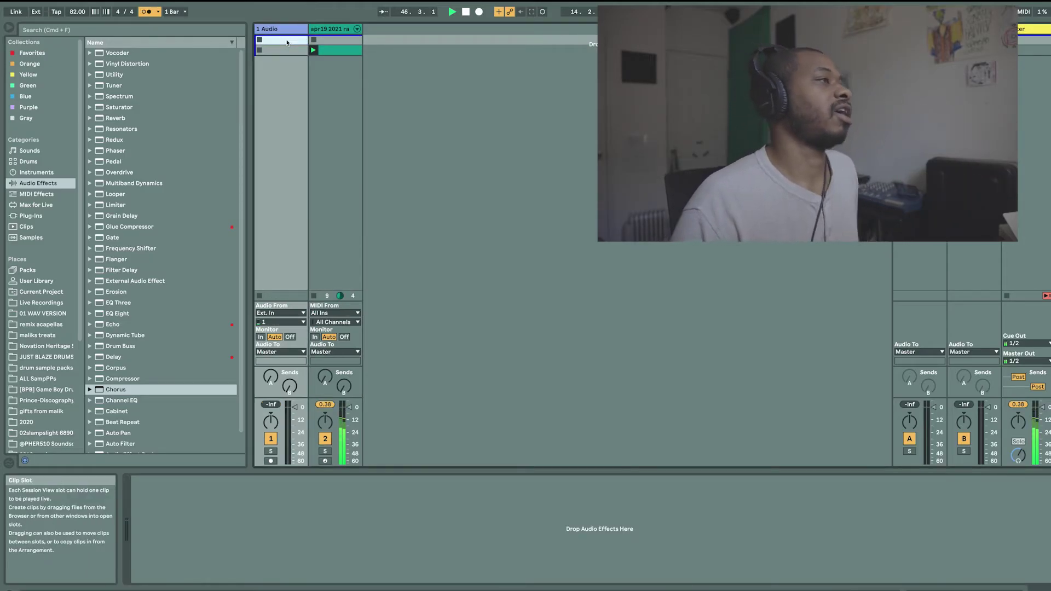
pyautogui.moveTo(338, 50); pyautogui.dragTo(339, 39)
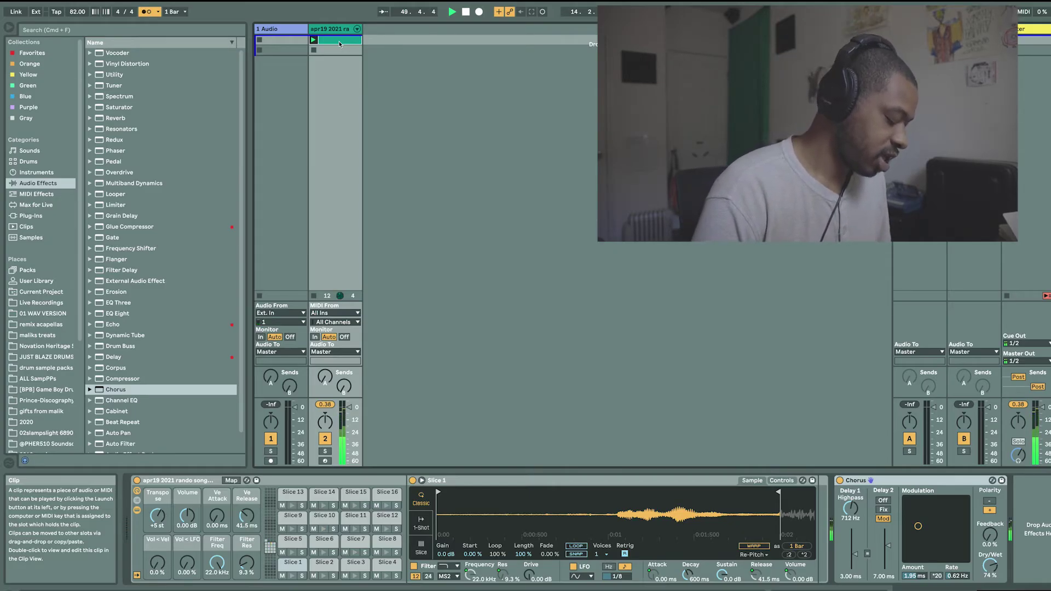
pyautogui.press('super+d')
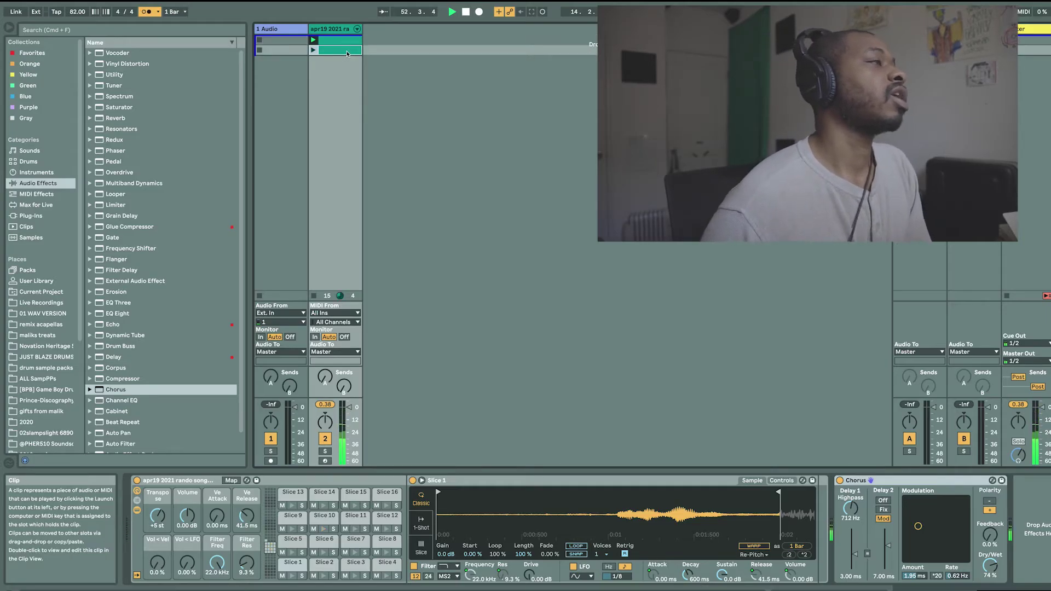
# Open the duplicated drum clip in the note editor and set a fixed 1/32 grid.
pyautogui.doubleClick(342, 46)
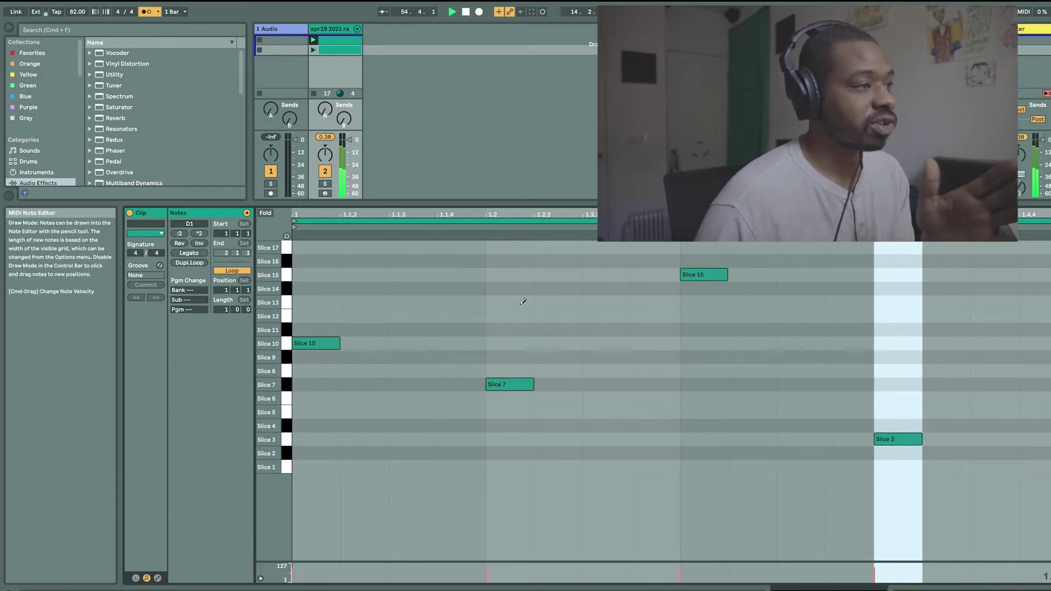
pyautogui.rightClick(454, 327)
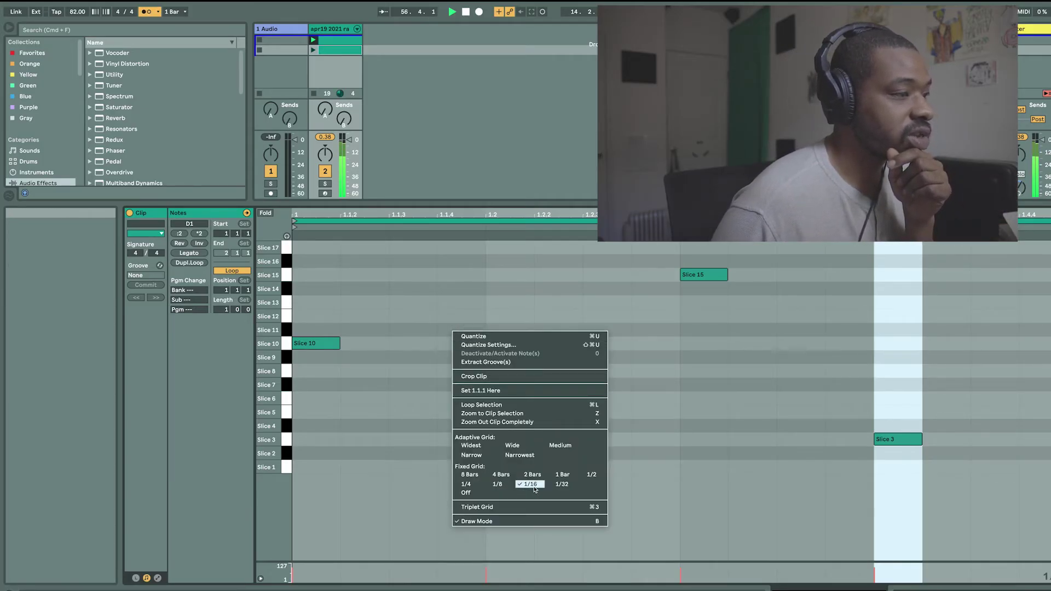
pyautogui.click(562, 484)
pyautogui.click(492, 384)
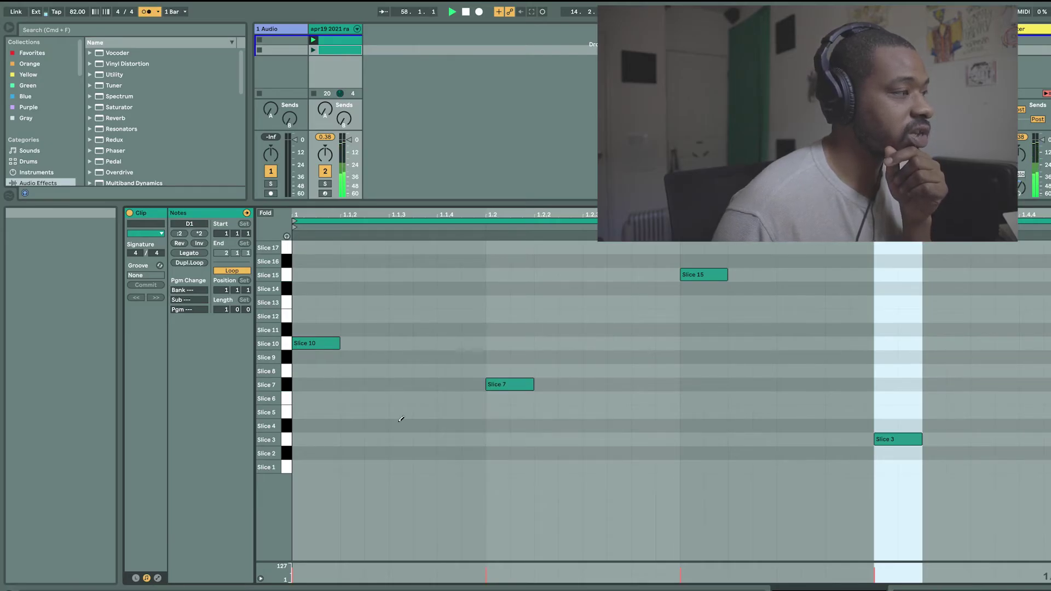
# Add two Slice 10 notes, a late Slice 17 note and a Slice 3 note near the bar's end.
pyautogui.click(401, 344)
pyautogui.click(454, 343)
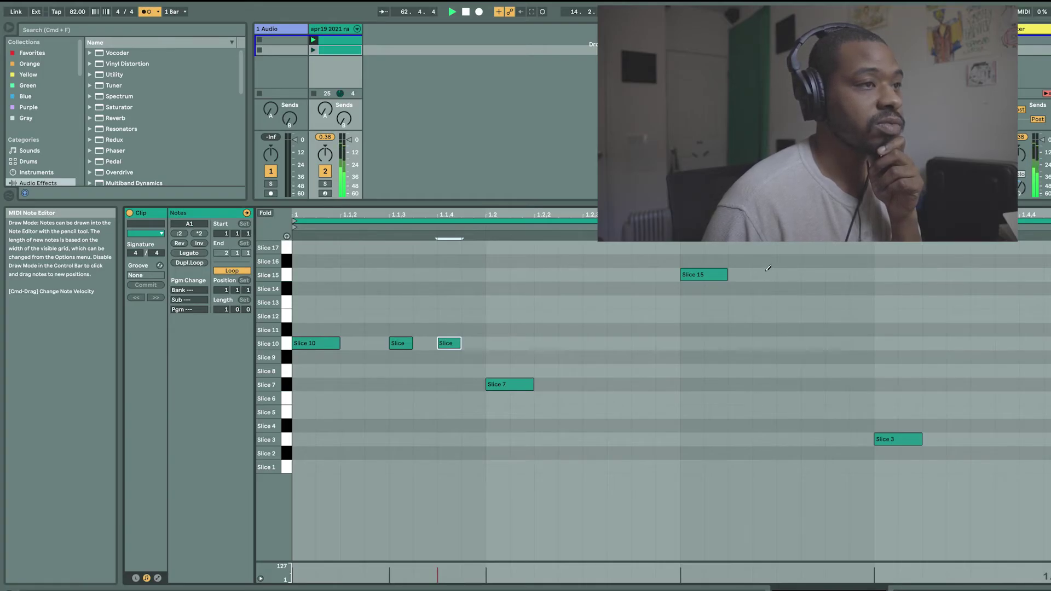
pyautogui.click(770, 247)
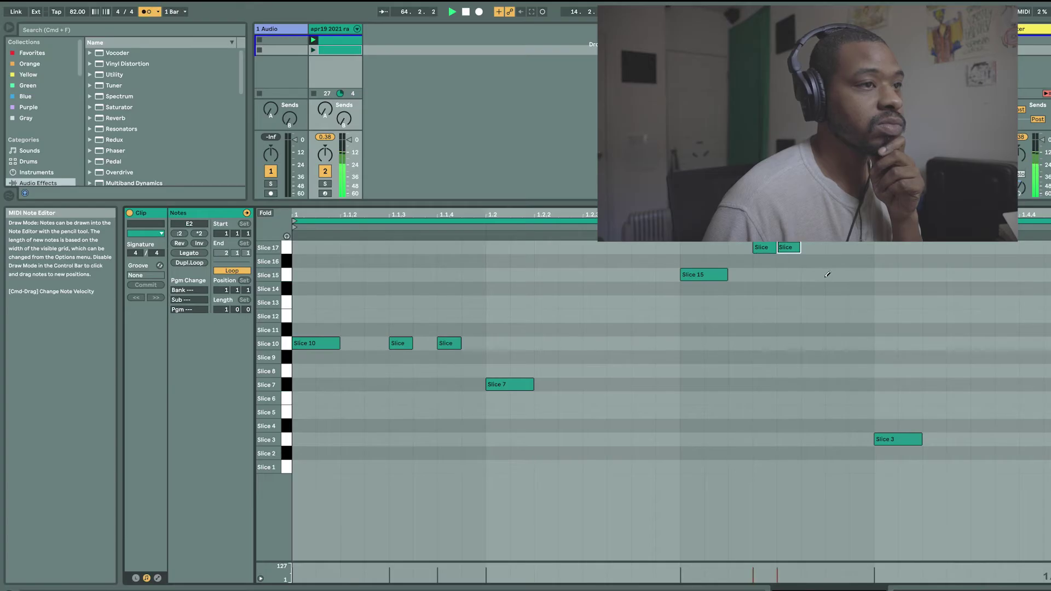
pyautogui.click(1008, 439)
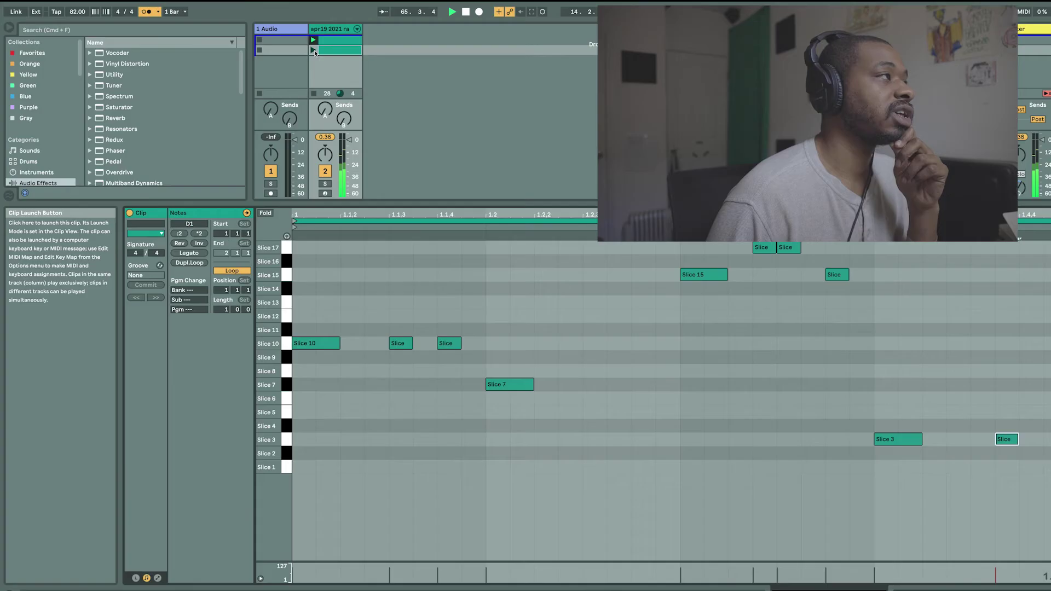
# Relaunch the clip, add a Slice 13 hit, and select both clips on the chop track.
pyautogui.click(313, 50)
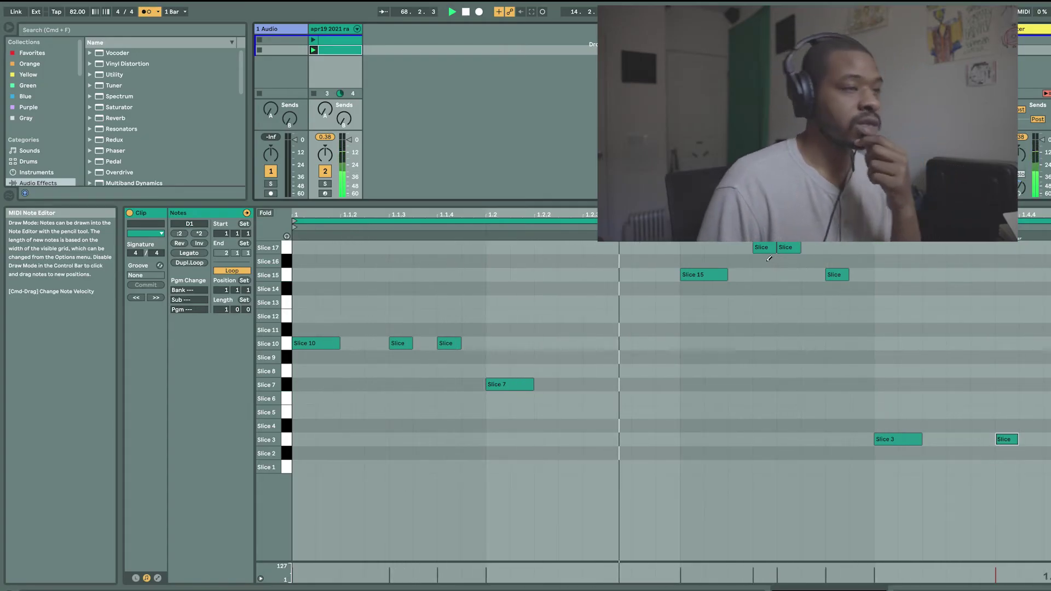
pyautogui.click(596, 301)
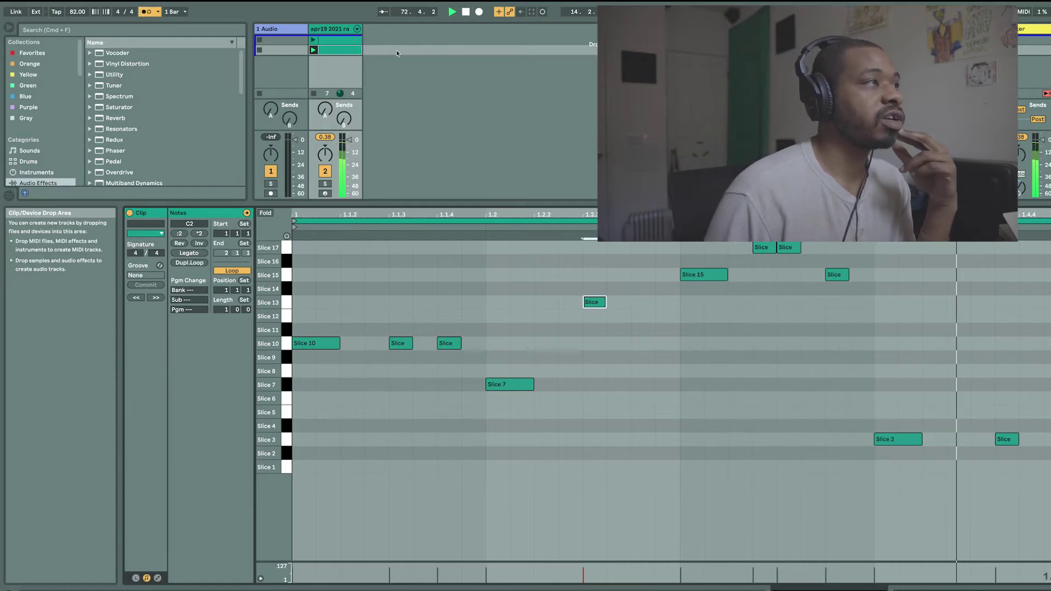
pyautogui.keyDown('shift'); pyautogui.click(346, 43); pyautogui.keyUp('shift')
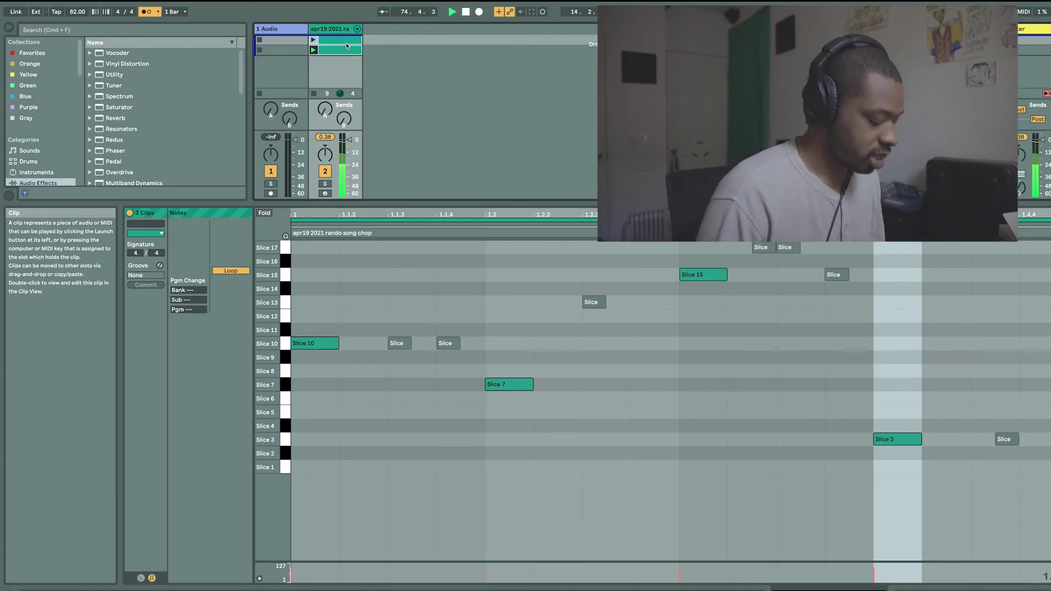
# Duplicate the two chop clips into scenes 3 and 4, then select the 1 Audio track.
pyautogui.hotkey('shift', 'Tab')
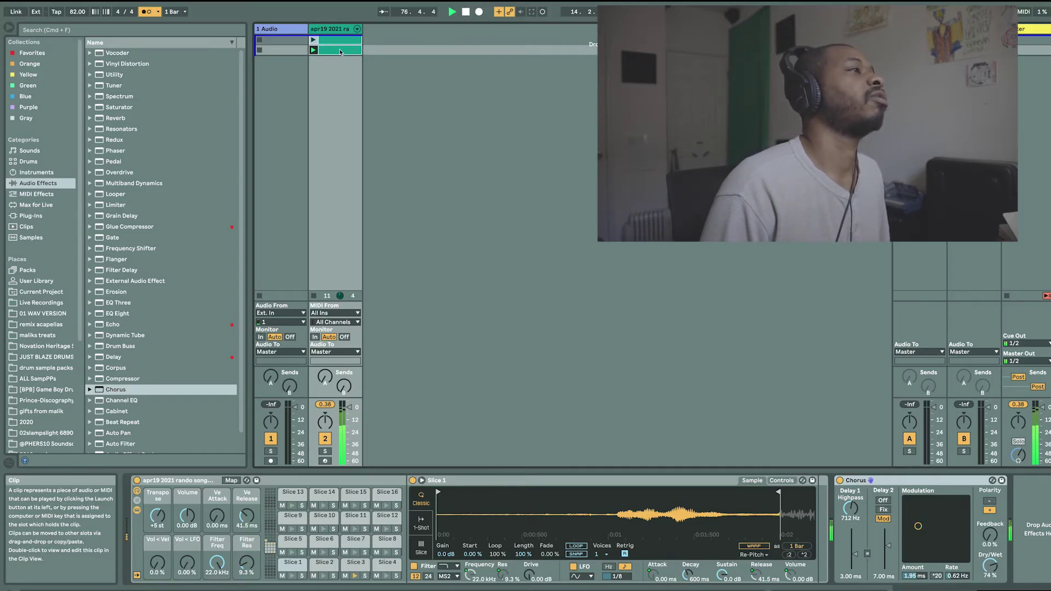
pyautogui.press('super+d')
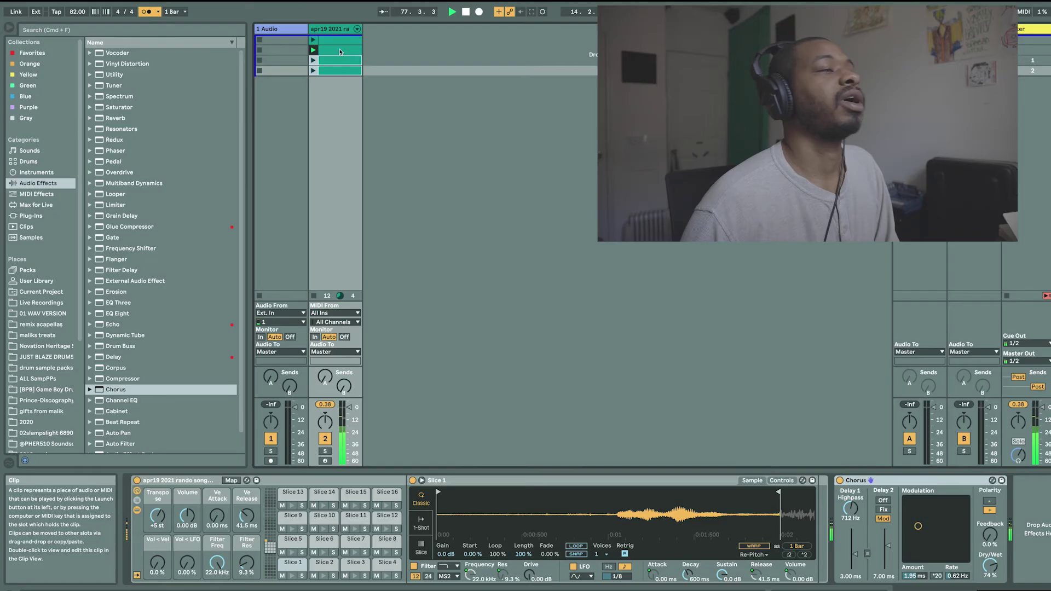
pyautogui.click(1028, 42)
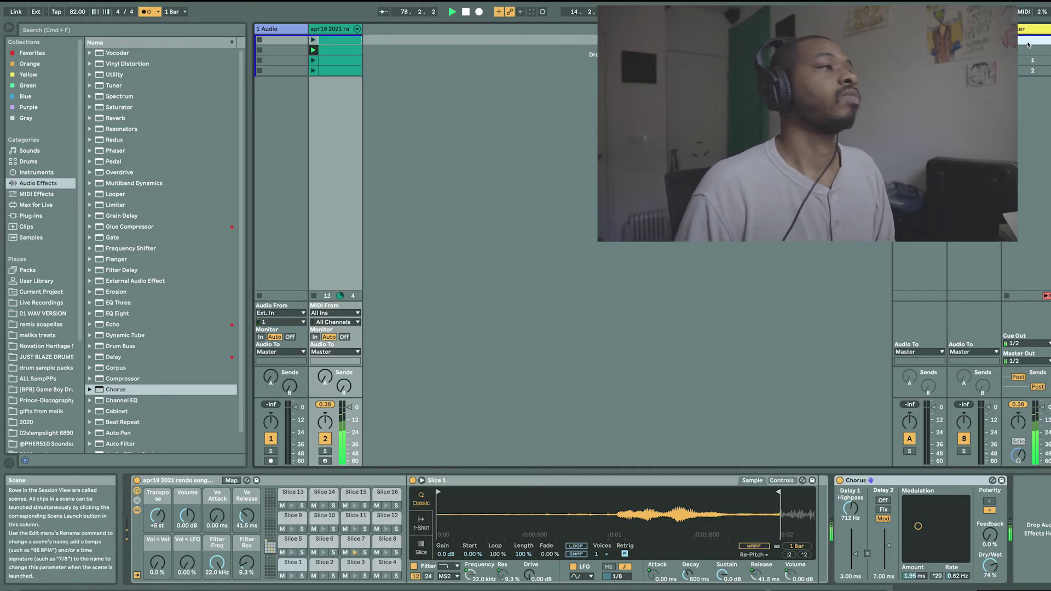
pyautogui.click(336, 53)
pyautogui.click(340, 62)
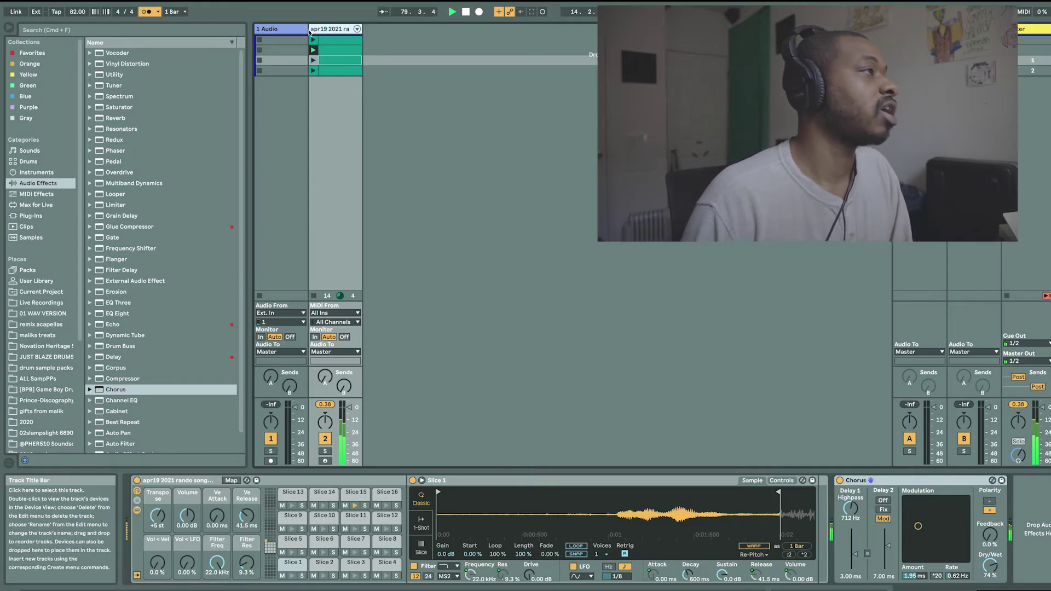
pyautogui.click(283, 28)
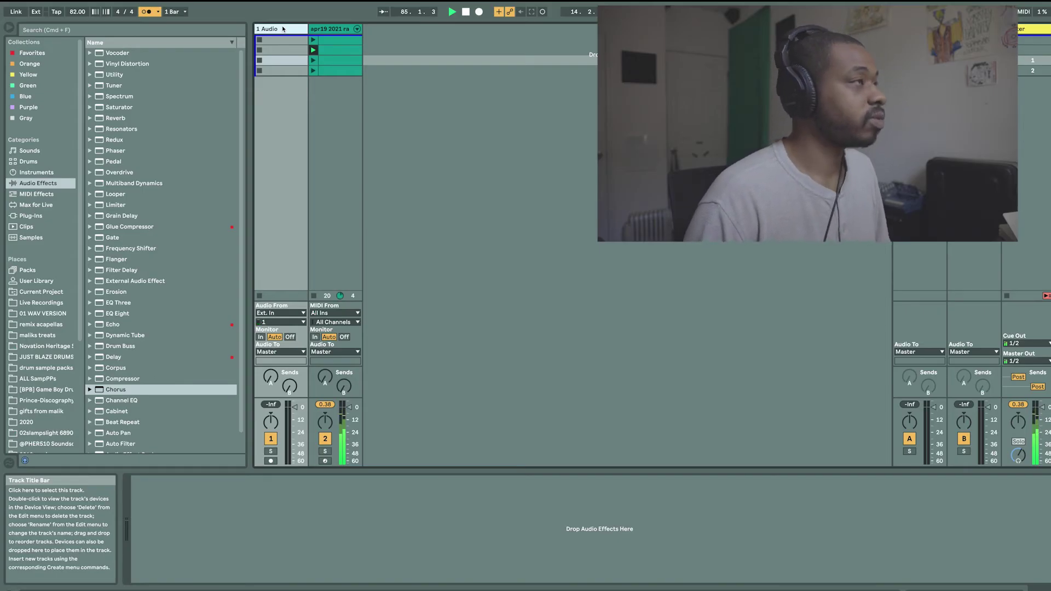
# Insert a new MIDI track and load C78 Core Kit.adg from the Drums browser onto it.
pyautogui.rightClick(371, 36)
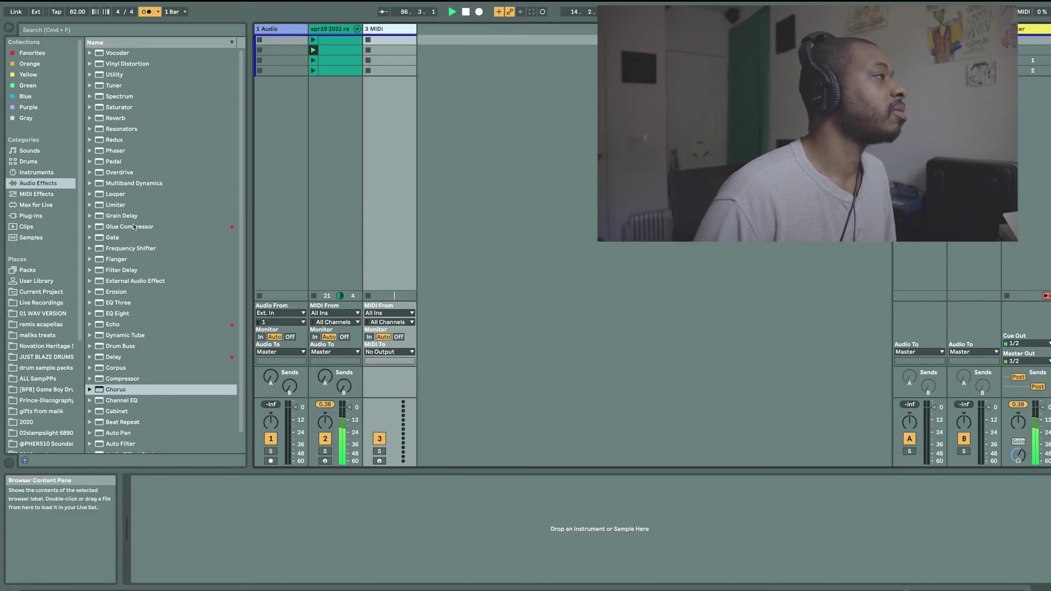
pyautogui.click(26, 164)
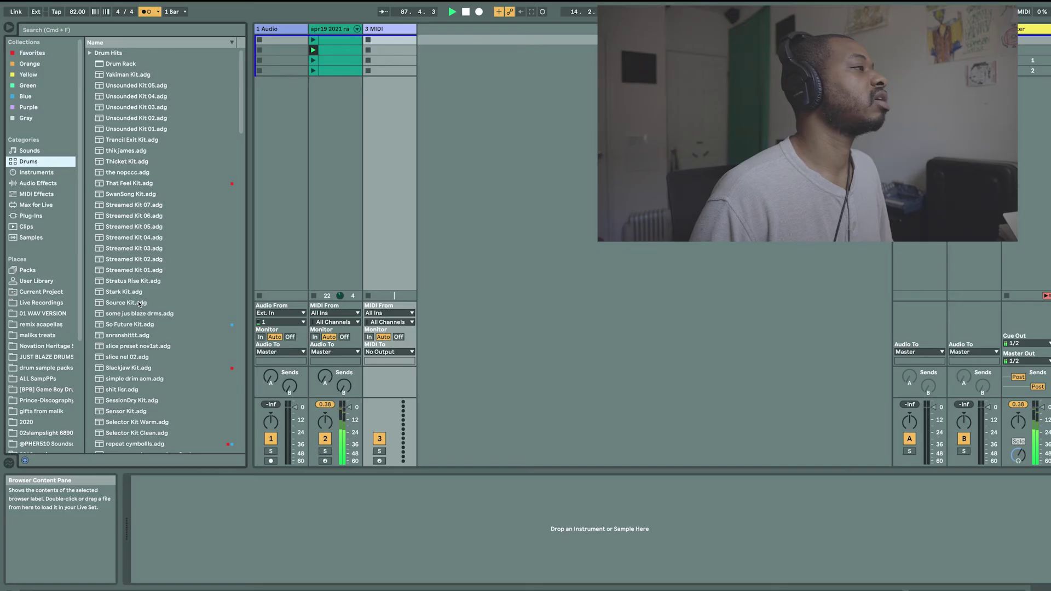
pyautogui.scroll(-9, 139, 304)
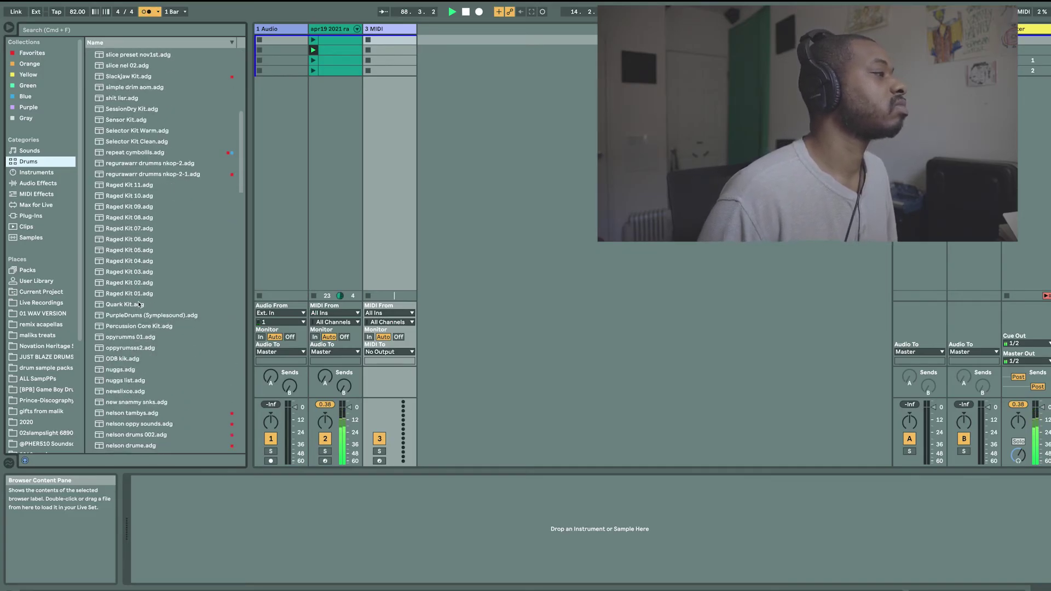
pyautogui.scroll(-15, 139, 305)
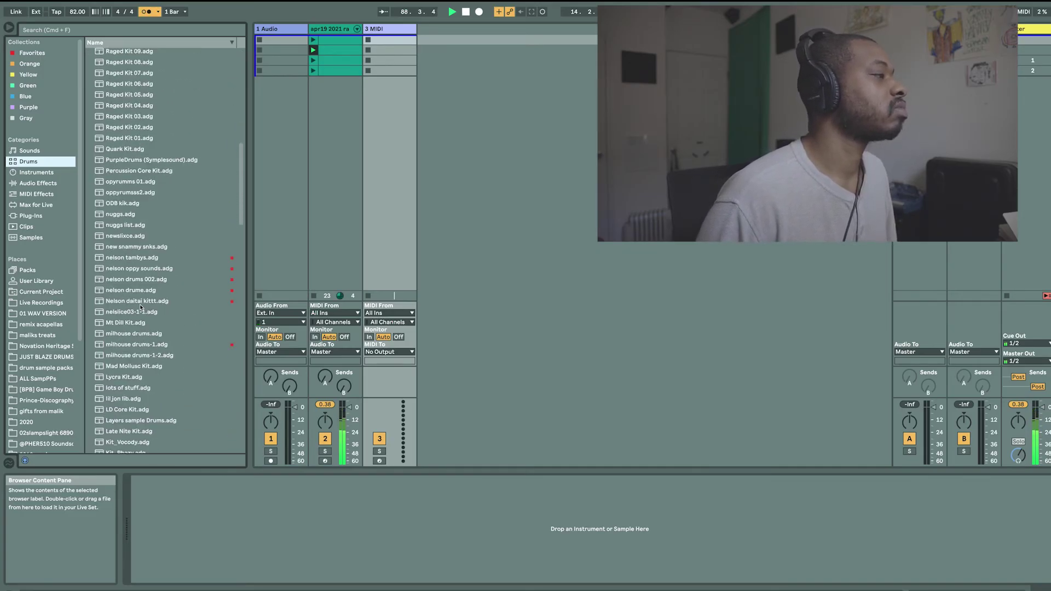
pyautogui.click(125, 30)
pyautogui.write('C78')
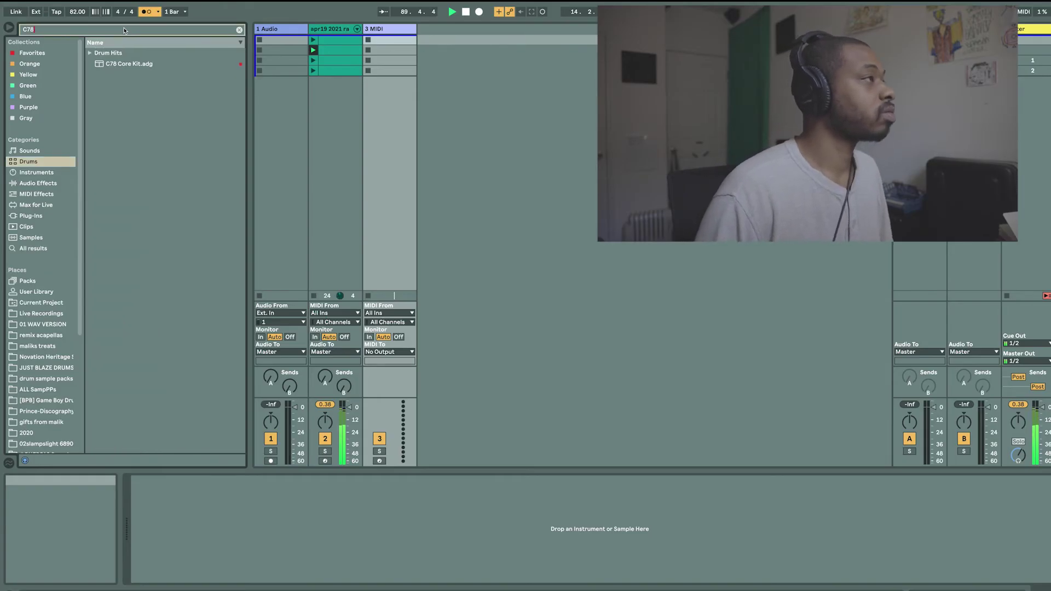
pyautogui.moveTo(129, 64); pyautogui.dragTo(397, 117)
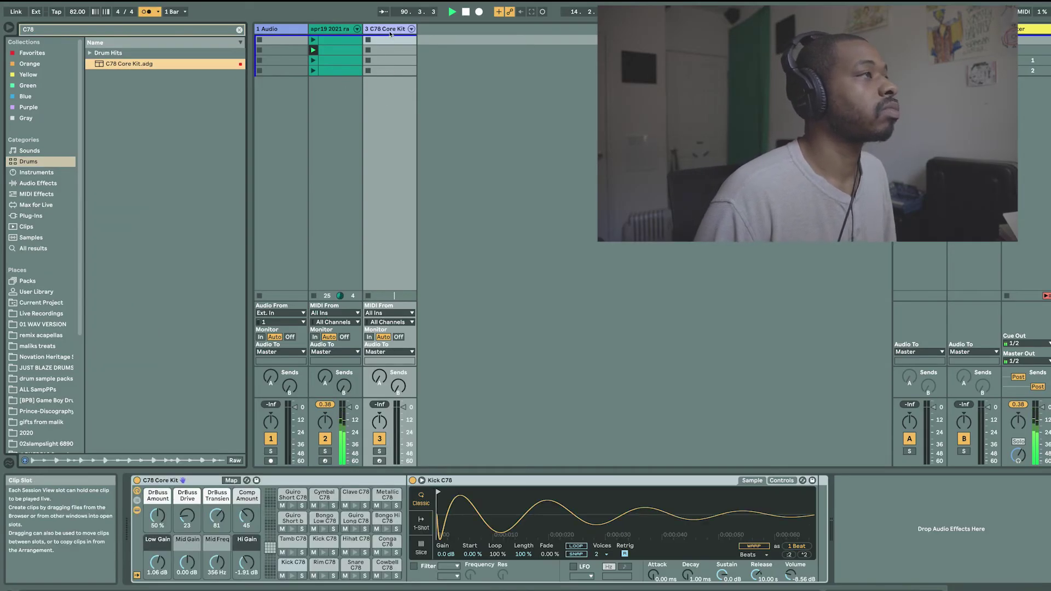
# Create a C78 clip with Kick C78 notes on beat 1 and later, launch it, and raise the volume.
pyautogui.press('BackSpace')
pyautogui.press('BackSpace')
pyautogui.press('BackSpace')
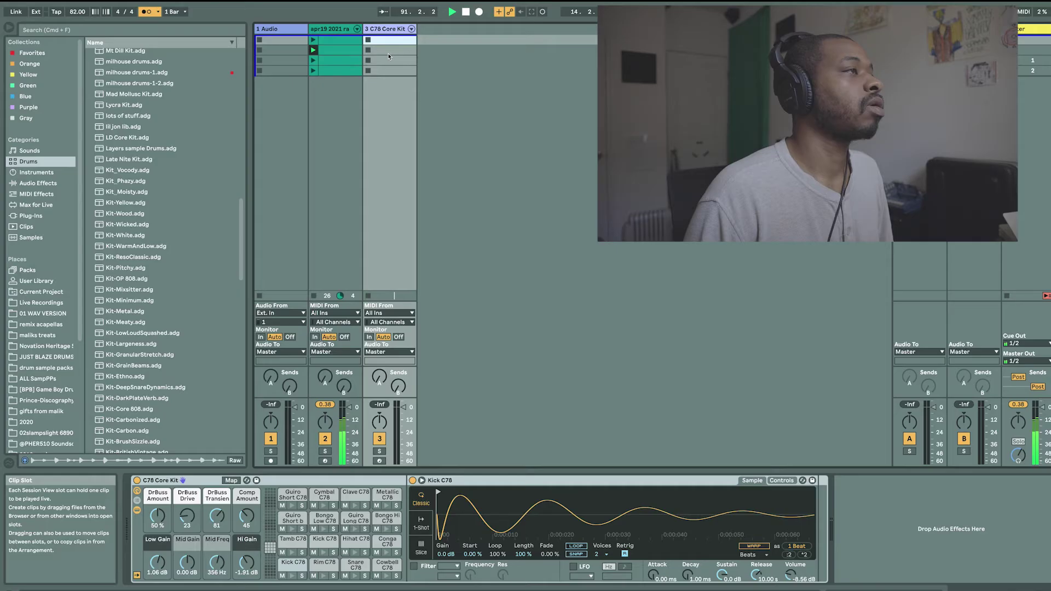
pyautogui.doubleClick(386, 50)
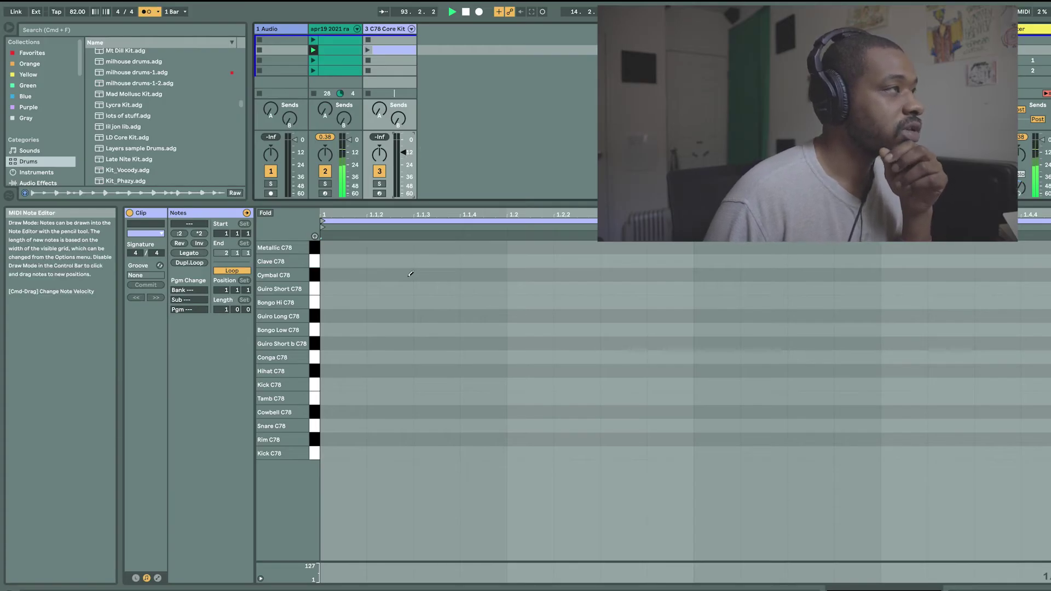
pyautogui.click(348, 383)
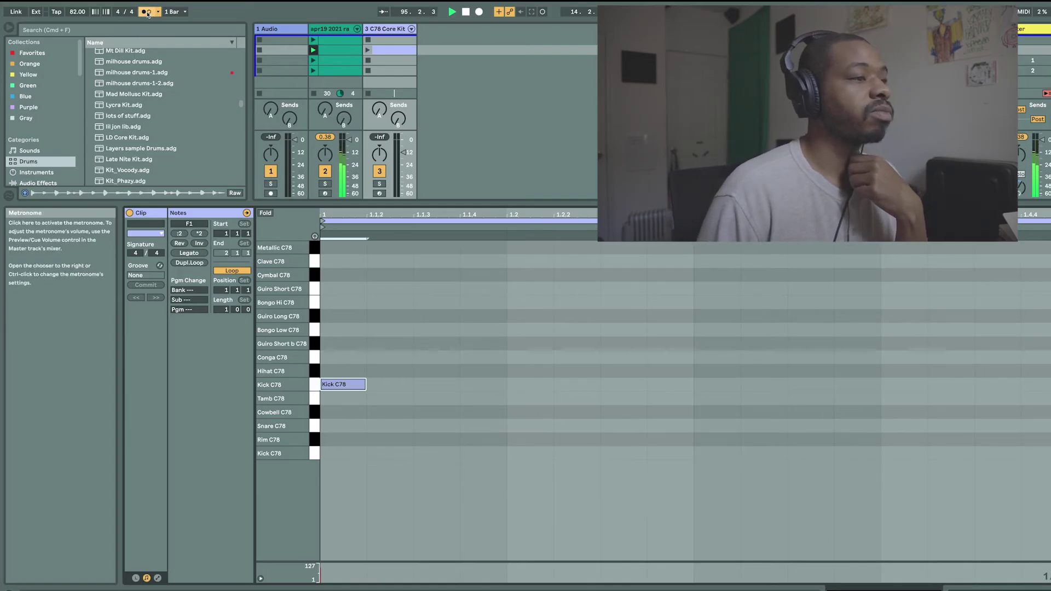
pyautogui.click(707, 384)
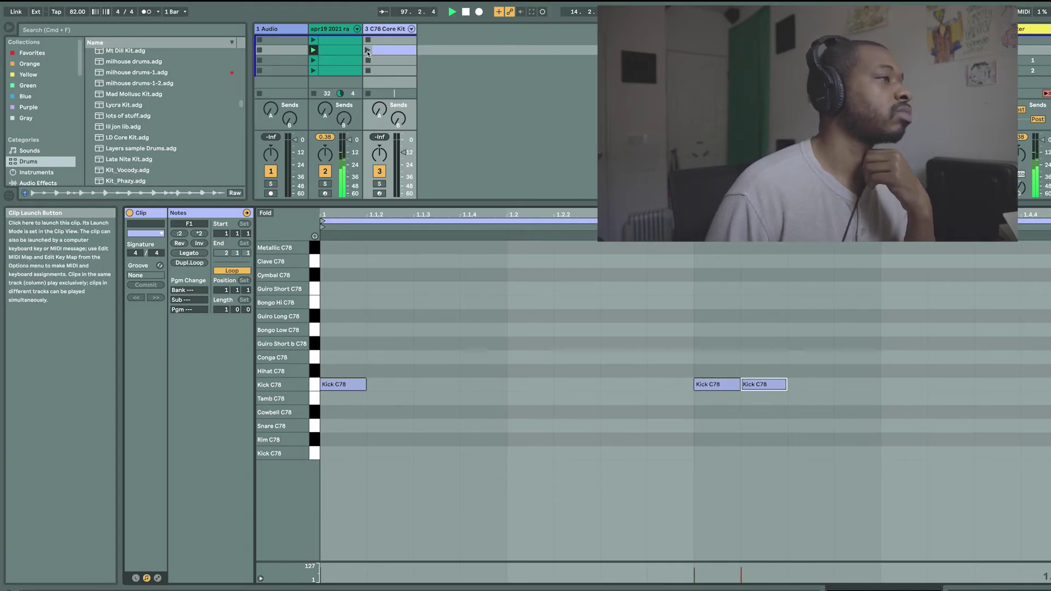
pyautogui.click(367, 51)
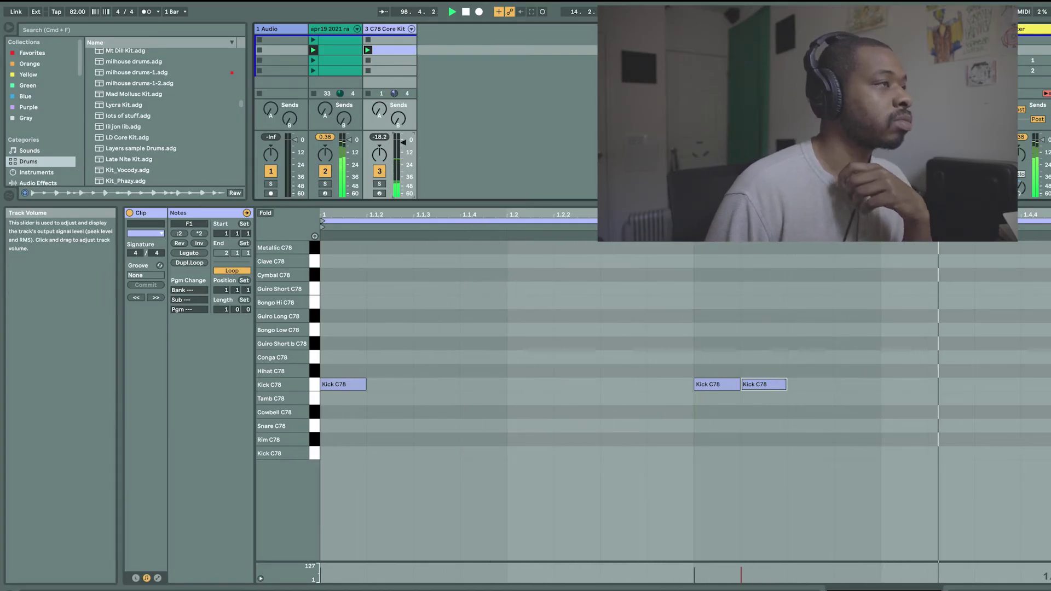
pyautogui.moveTo(403, 144); pyautogui.dragTo(403, 140)
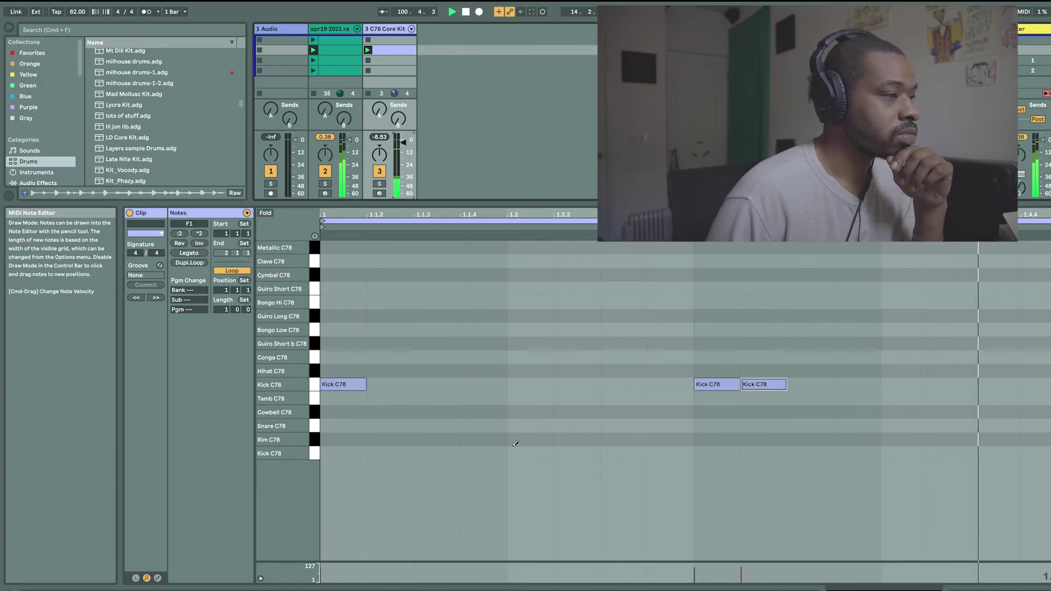
# Draw Snare C78 hits, split the late snare into shorter hits, and double the loop to two bars.
pyautogui.click(483, 426)
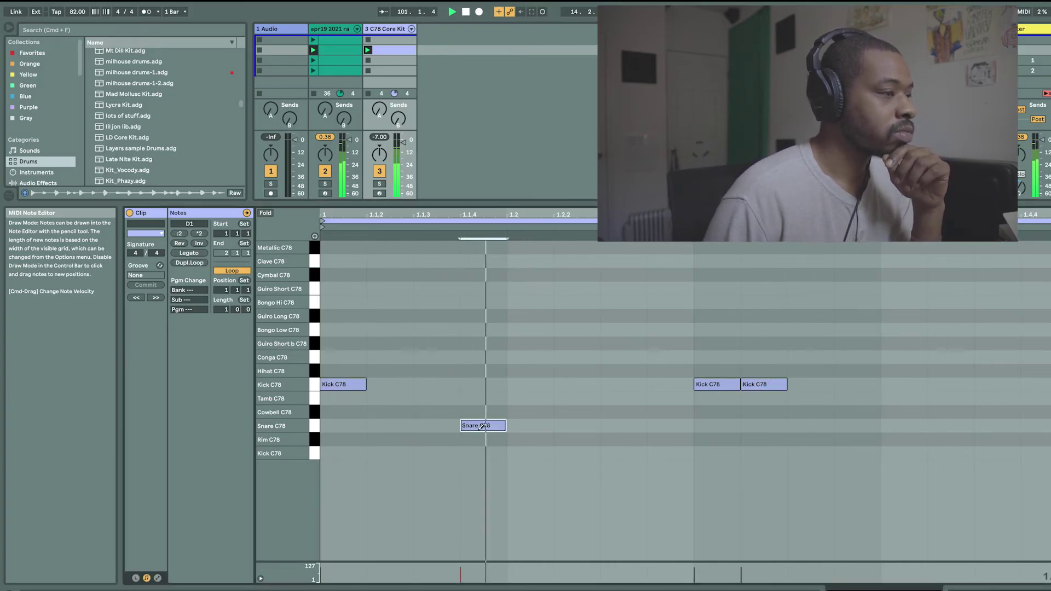
pyautogui.click(920, 426)
pyautogui.click(903, 425)
pyautogui.click(903, 424)
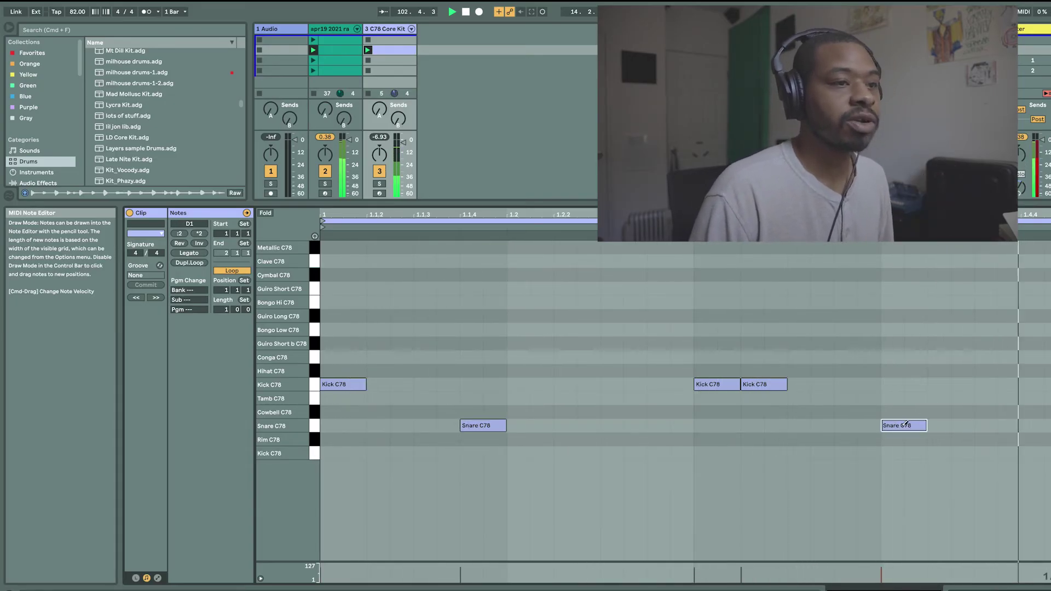
pyautogui.press('super+e')
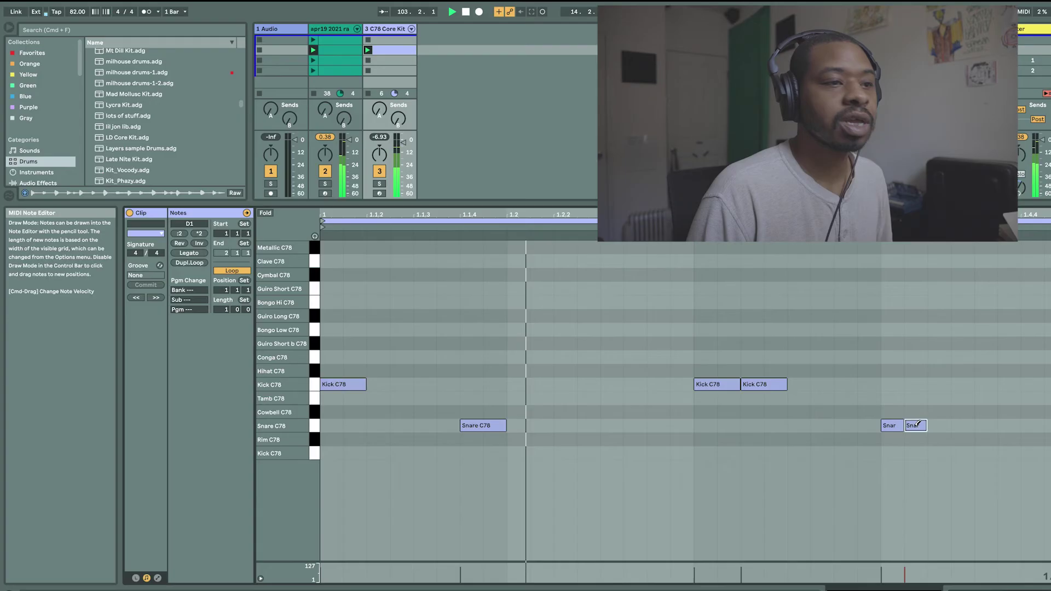
pyautogui.click(992, 425)
pyautogui.click(1032, 425)
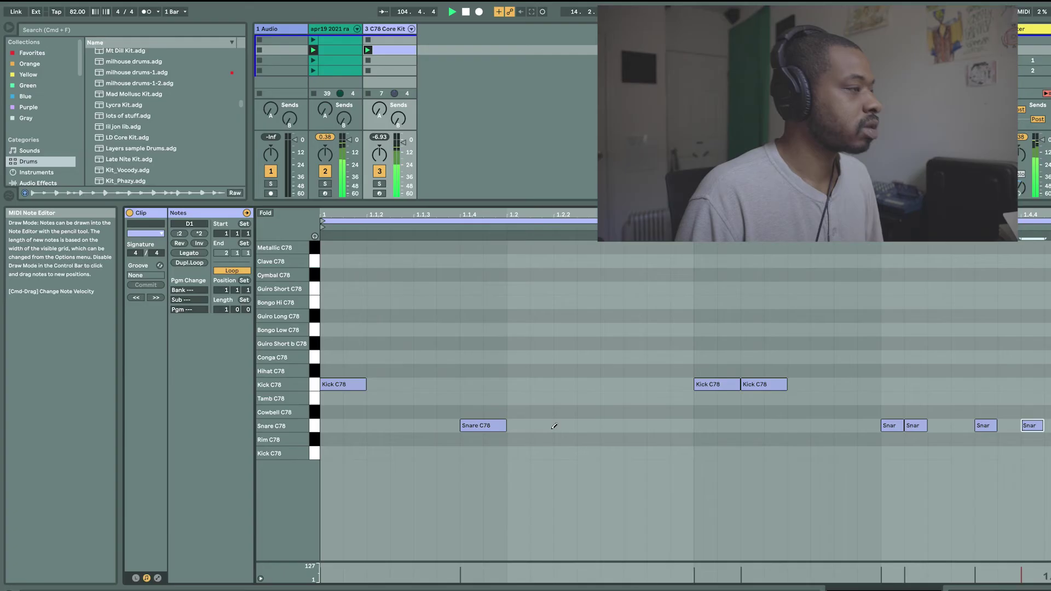
pyautogui.click(189, 263)
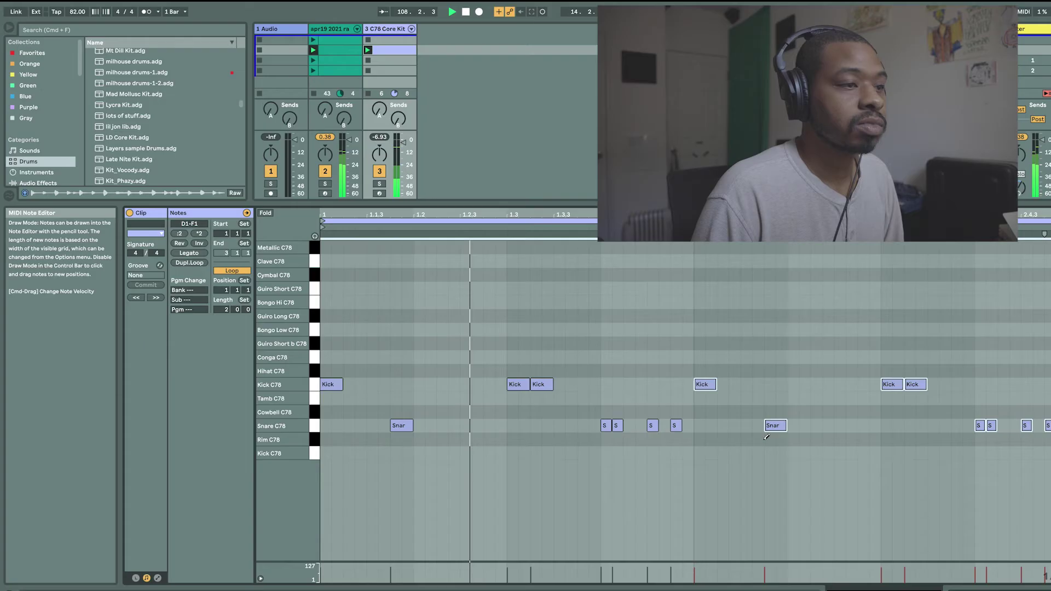
# Paint Rim C78 runs of four and seven hits, removing one extra rim note.
pyautogui.click(746, 440)
pyautogui.moveTo(760, 438); pyautogui.dragTo(795, 438)
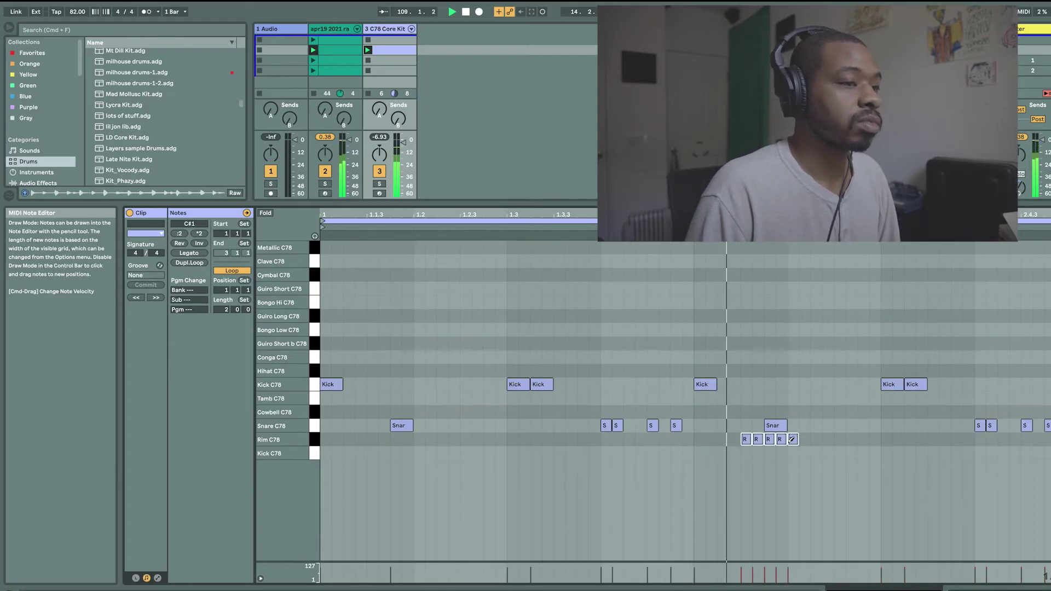
pyautogui.click(792, 439)
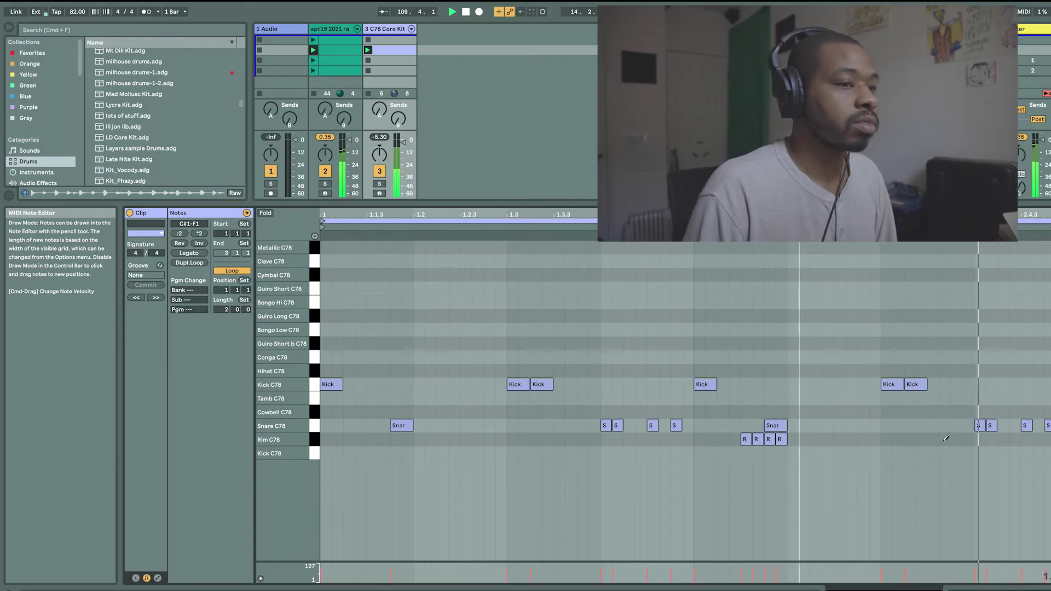
pyautogui.moveTo(946, 439); pyautogui.dragTo(1018, 438)
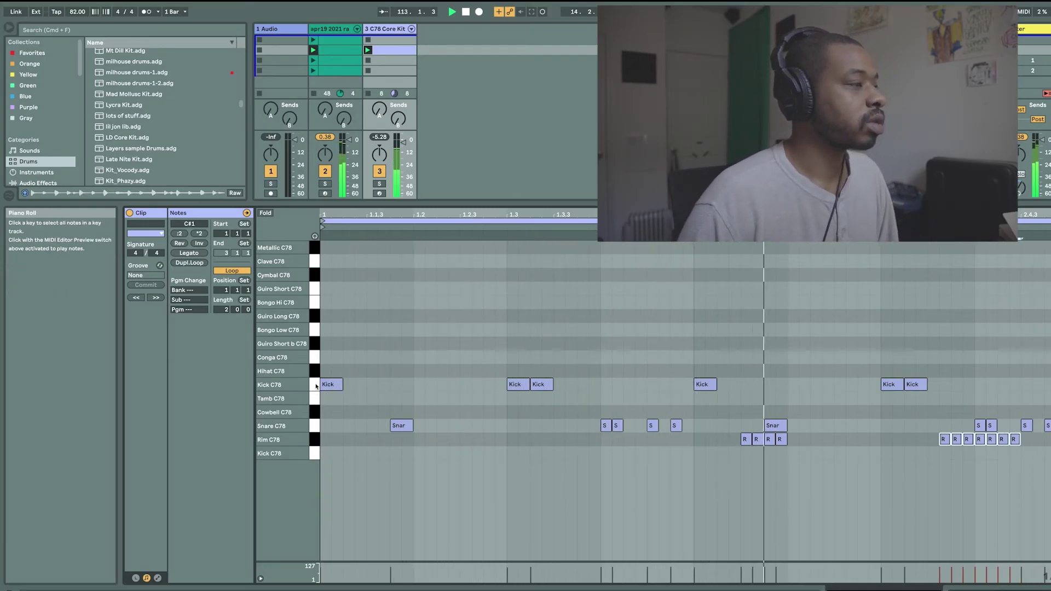
# Select all Kick C78 notes and check the C78 Core Kit drum rack.
pyautogui.click(288, 385)
pyautogui.click(398, 31)
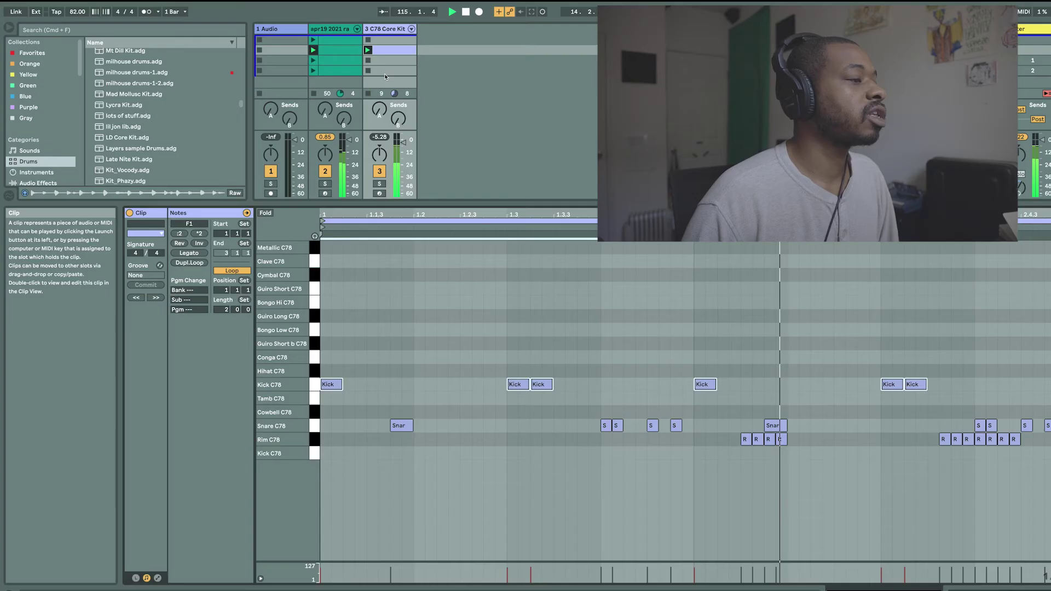
pyautogui.click(389, 50)
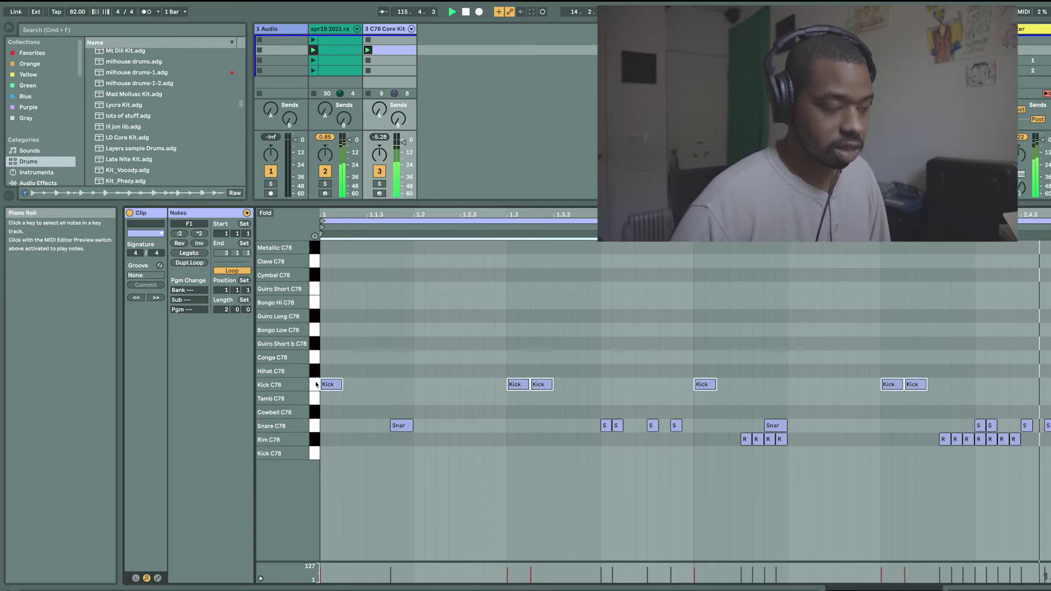
# Nudge the selected kicks down a row, then switch the Kick C78 Simpler filter to MS2.
pyautogui.press('Down')
pyautogui.press('Down')
pyautogui.press('Down')
pyautogui.press('Down')
pyautogui.press('Down')
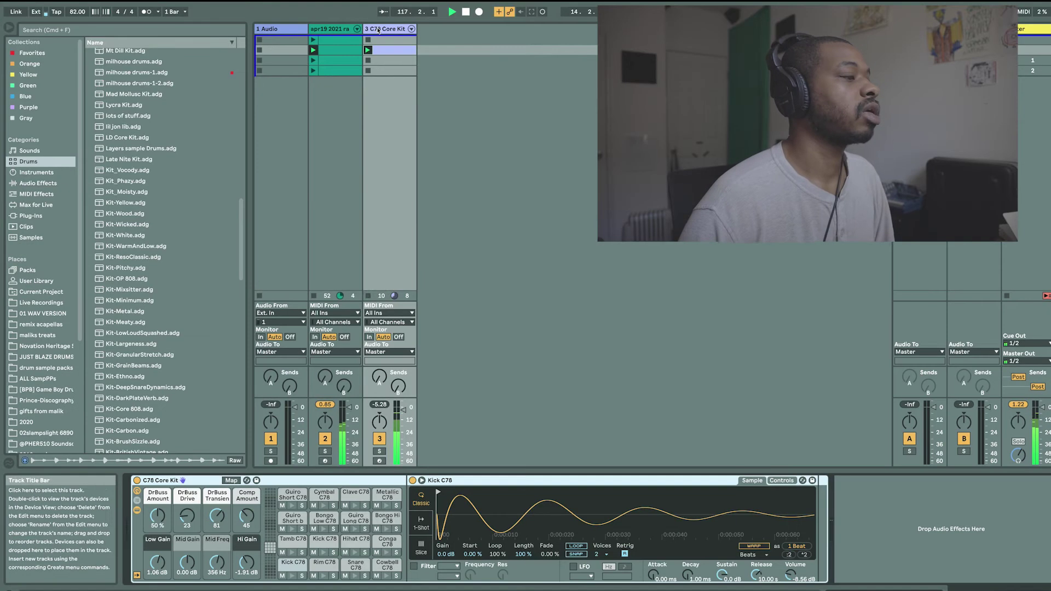
pyautogui.hotkey('shift', 'Tab')
pyautogui.click(548, 514)
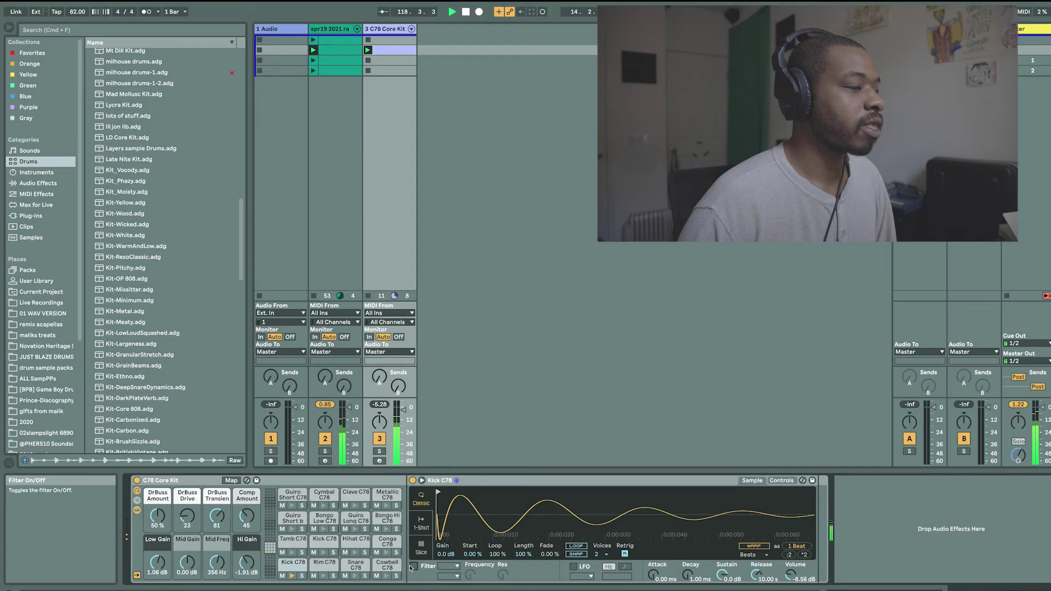
pyautogui.click(448, 578)
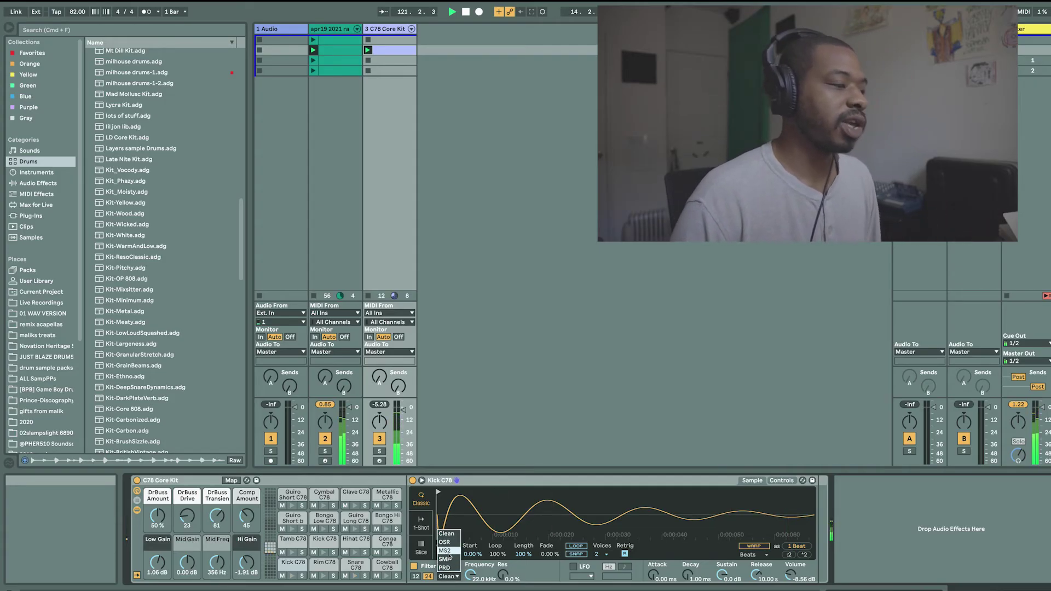
pyautogui.click(445, 551)
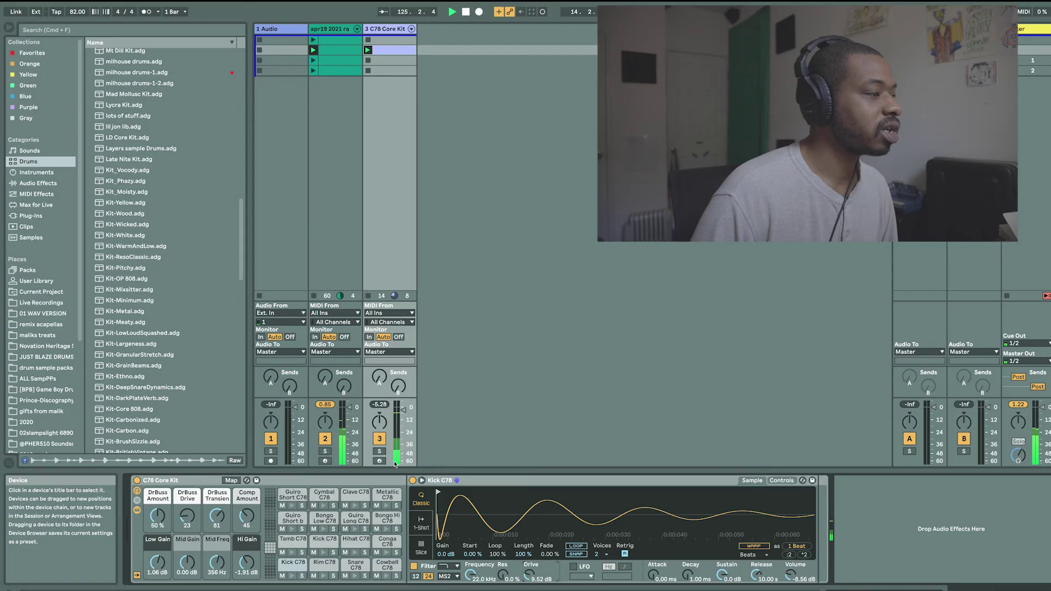
# Open track 3's C78 drum clip and pencil a hihat note on every step of the Hihat C78 row.
pyautogui.click(387, 61)
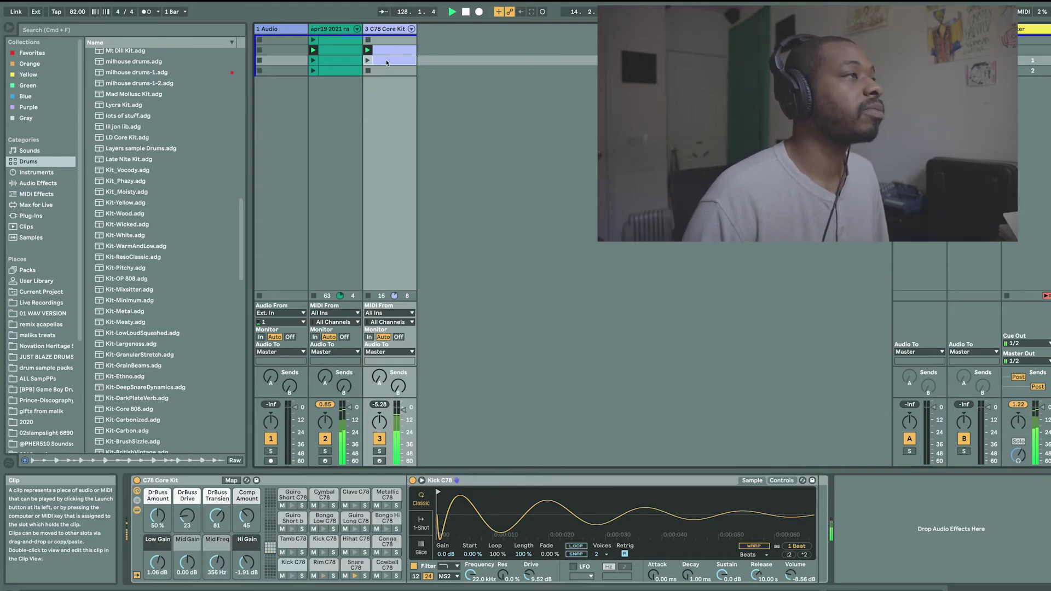
pyautogui.click(387, 51)
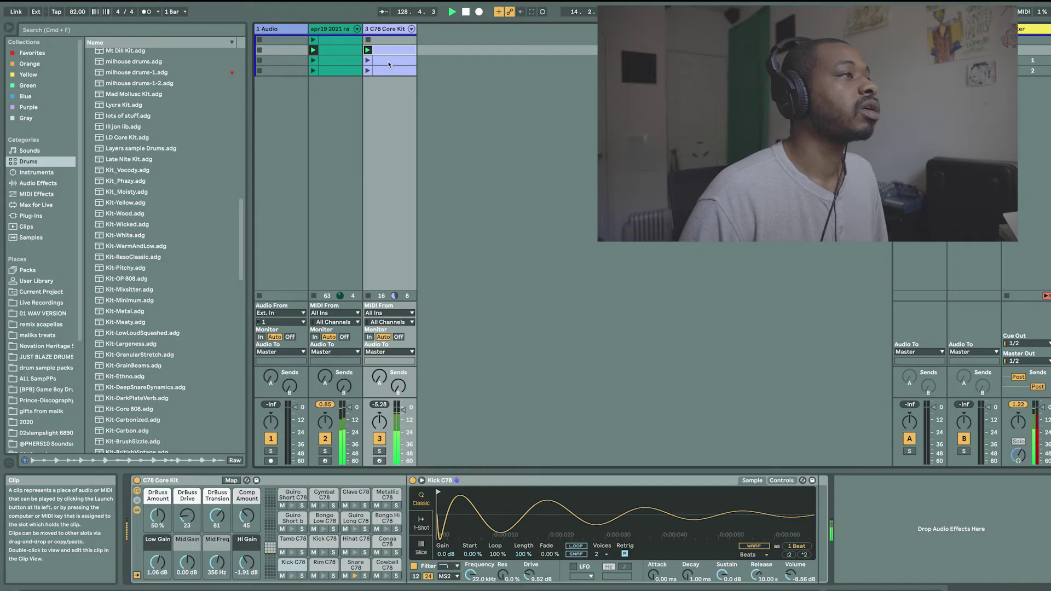
pyautogui.doubleClick(389, 64)
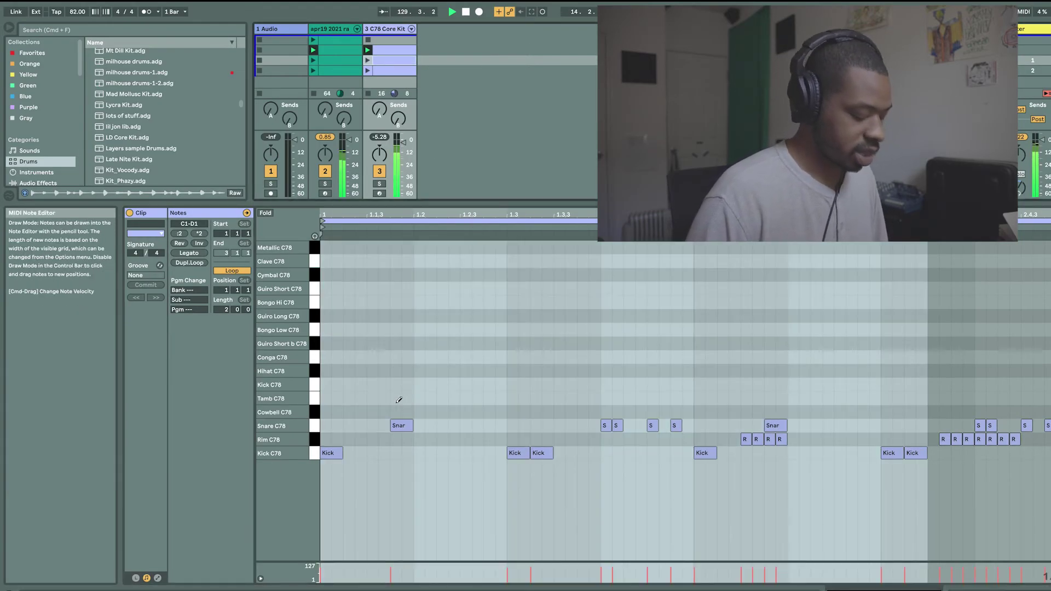
pyautogui.press('b')
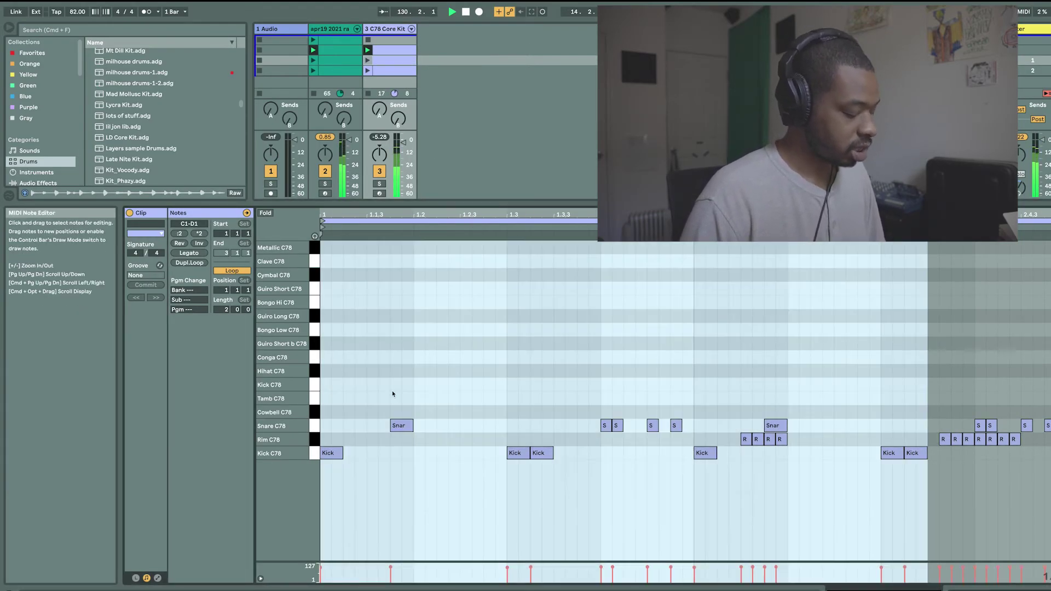
pyautogui.press('b')
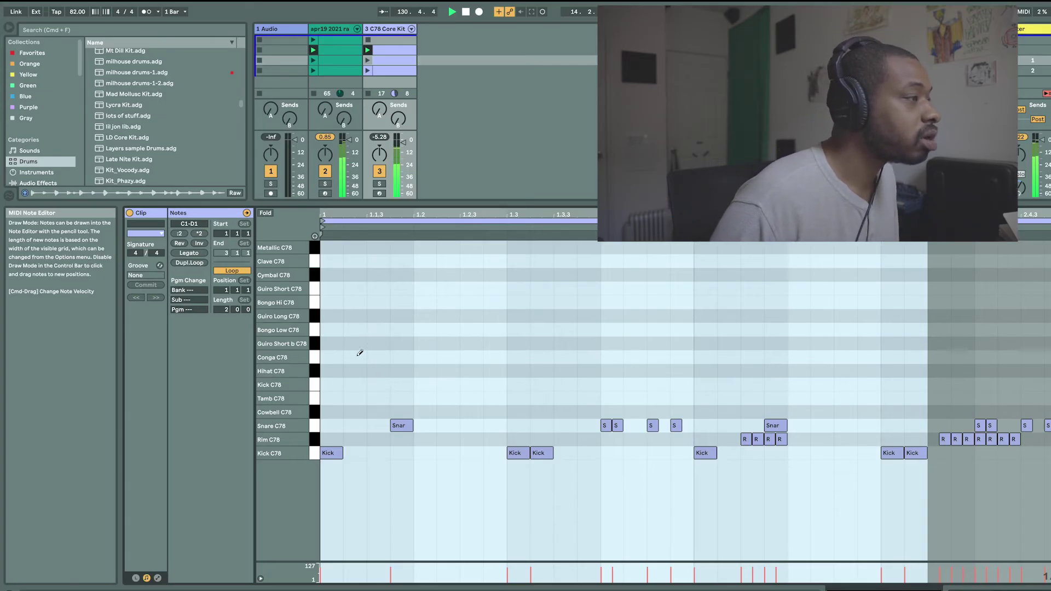
pyautogui.click(343, 370)
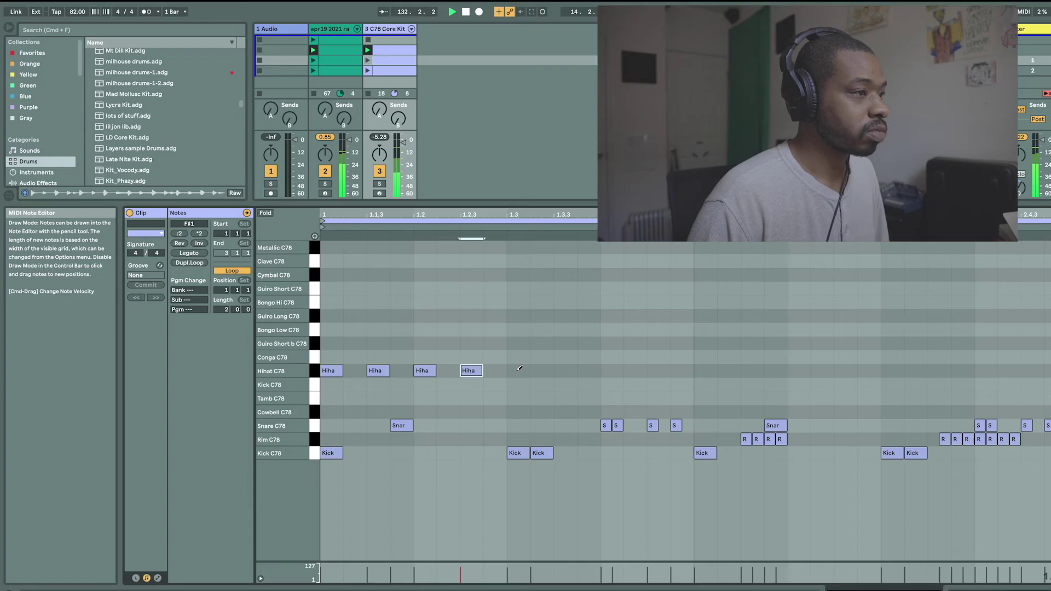
pyautogui.moveTo(350, 370); pyautogui.dragTo(904, 361)
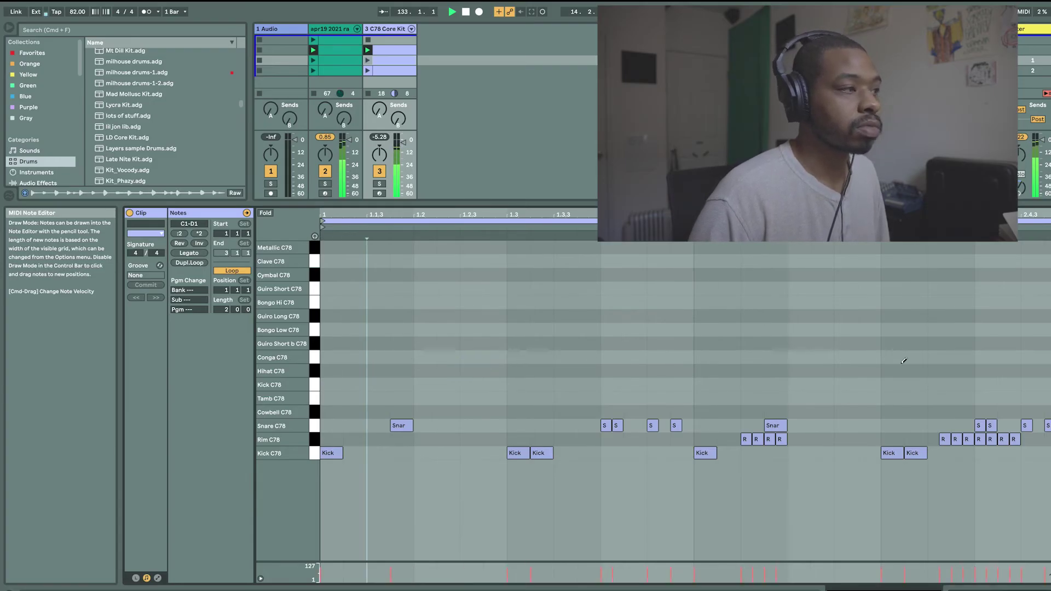
pyautogui.moveTo(325, 370); pyautogui.dragTo(1038, 370)
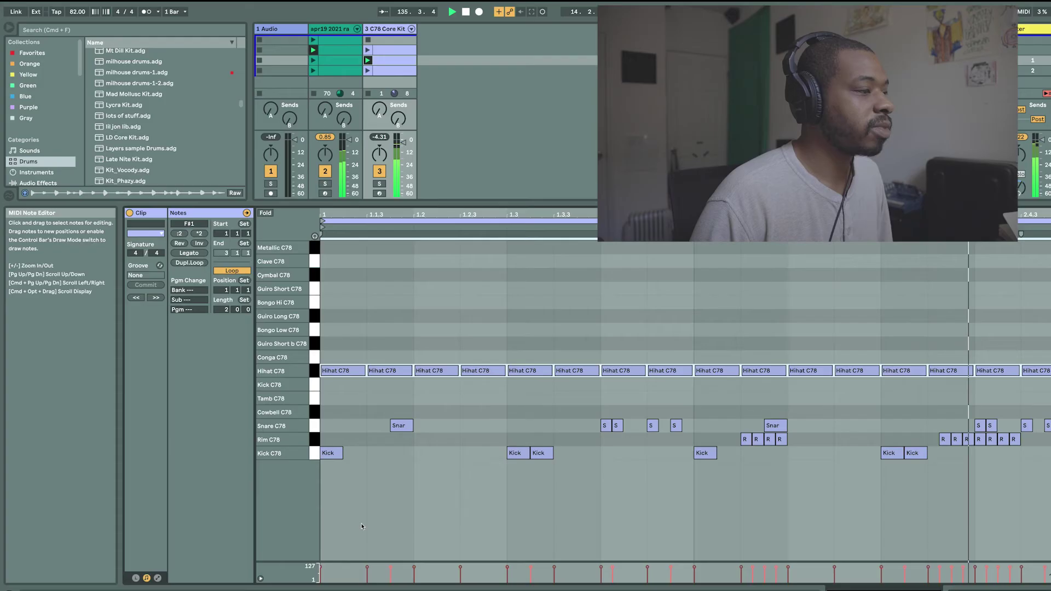
pyautogui.click(358, 572)
pyautogui.click(367, 571)
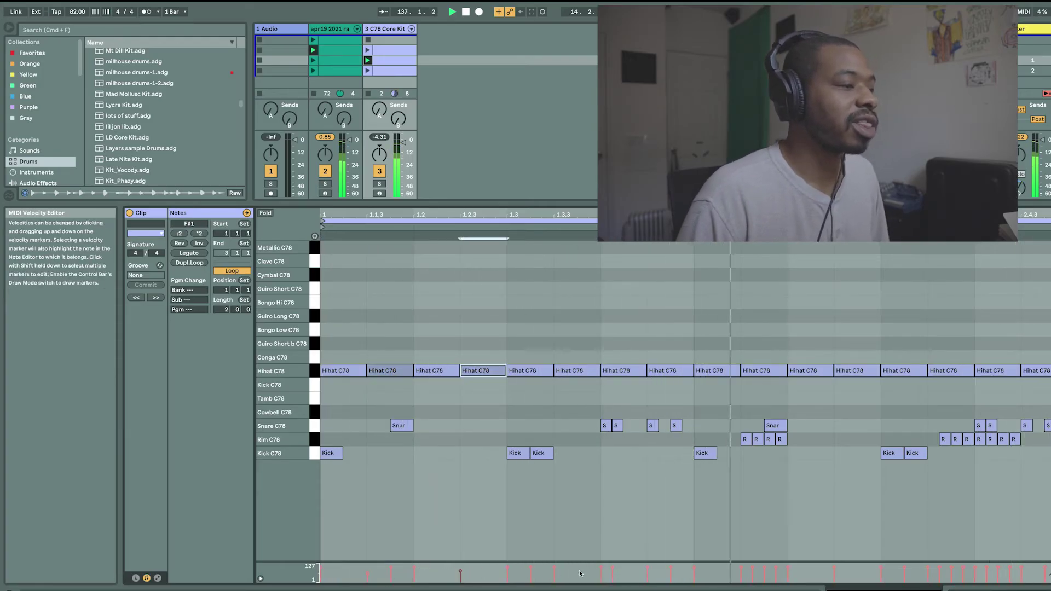
pyautogui.click(554, 570)
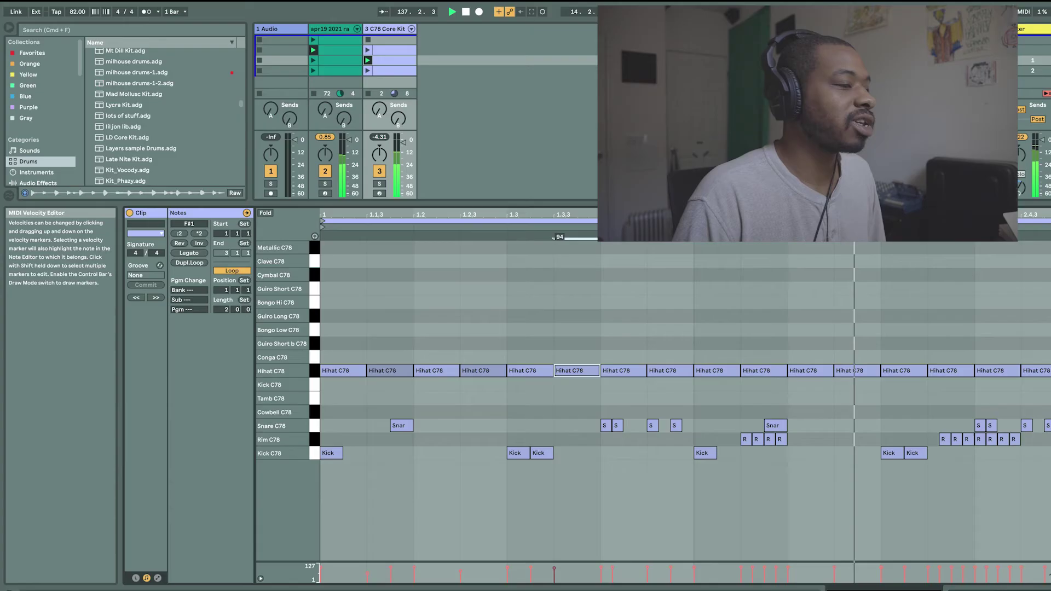
pyautogui.click(647, 571)
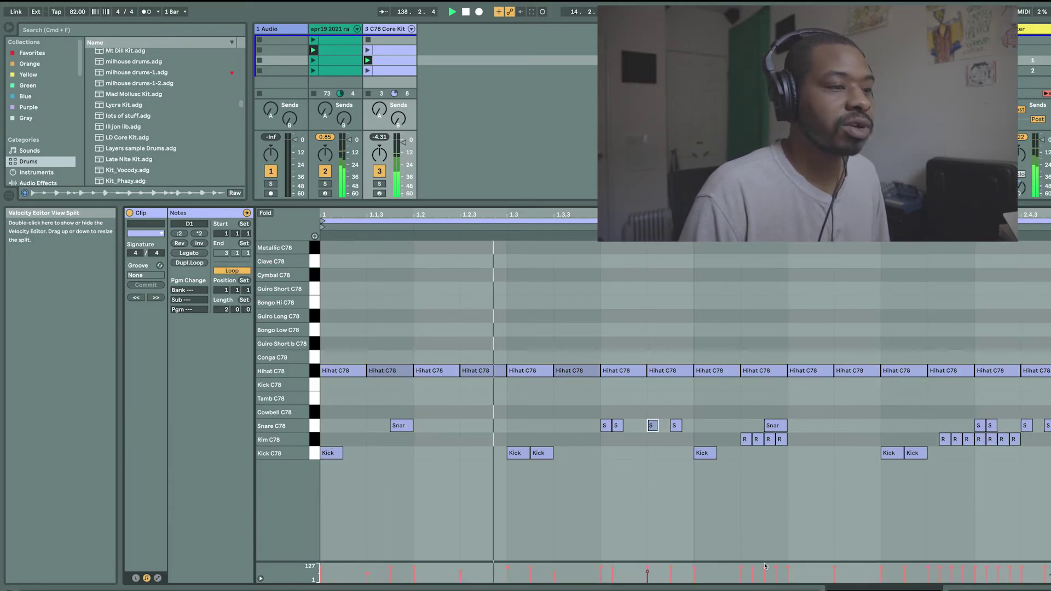
pyautogui.click(742, 573)
pyautogui.click(835, 572)
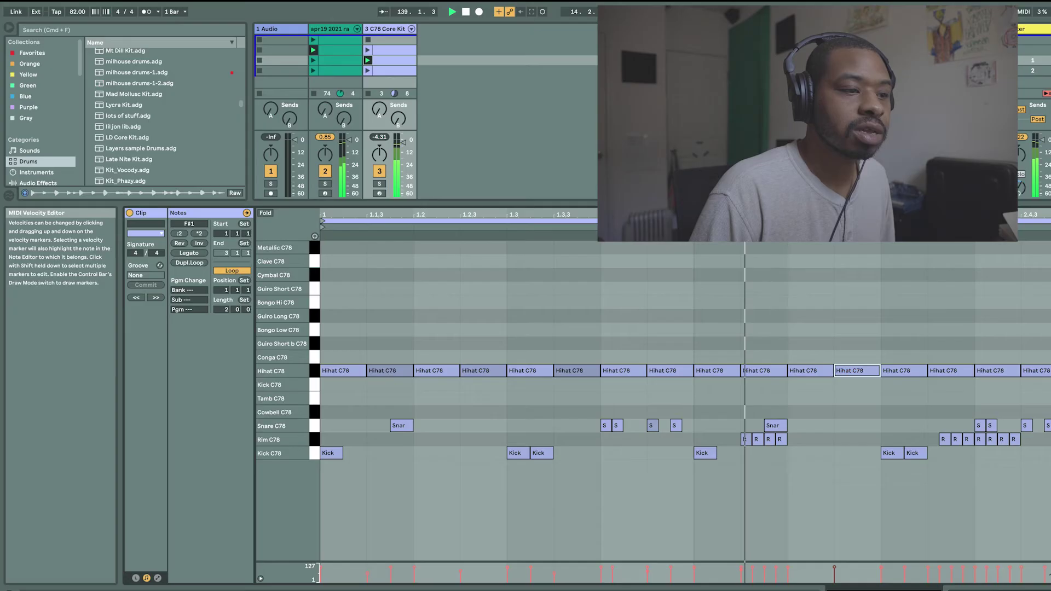
pyautogui.click(929, 570)
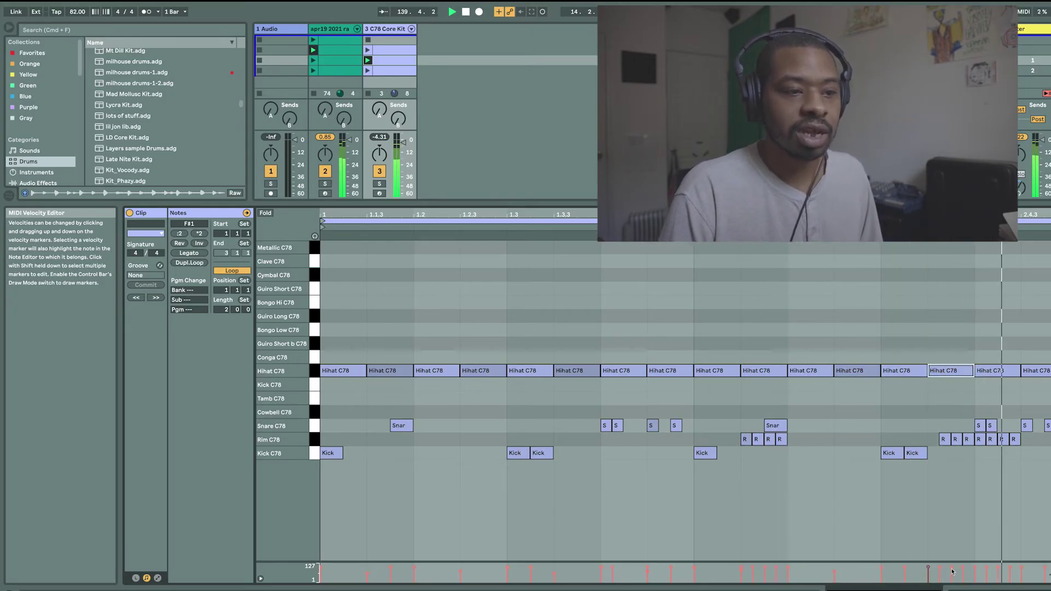
pyautogui.click(976, 571)
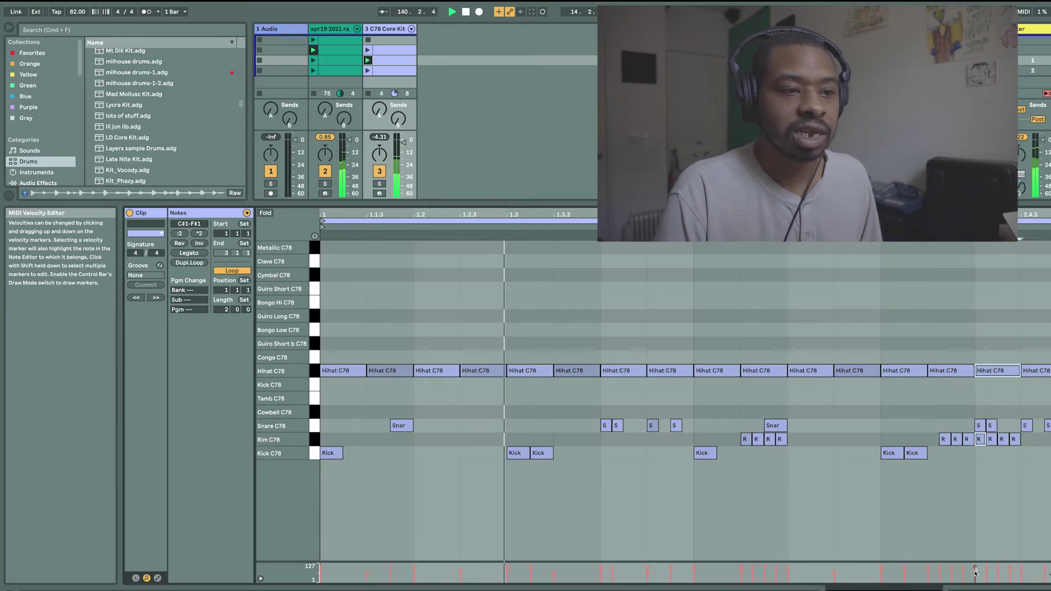
pyautogui.click(1022, 571)
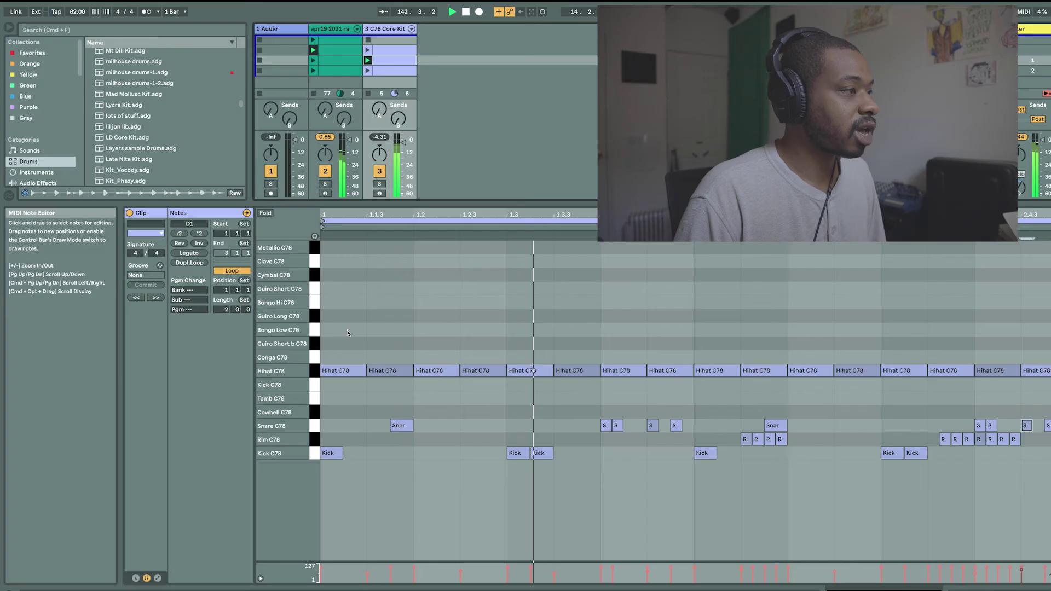
pyautogui.click(317, 371)
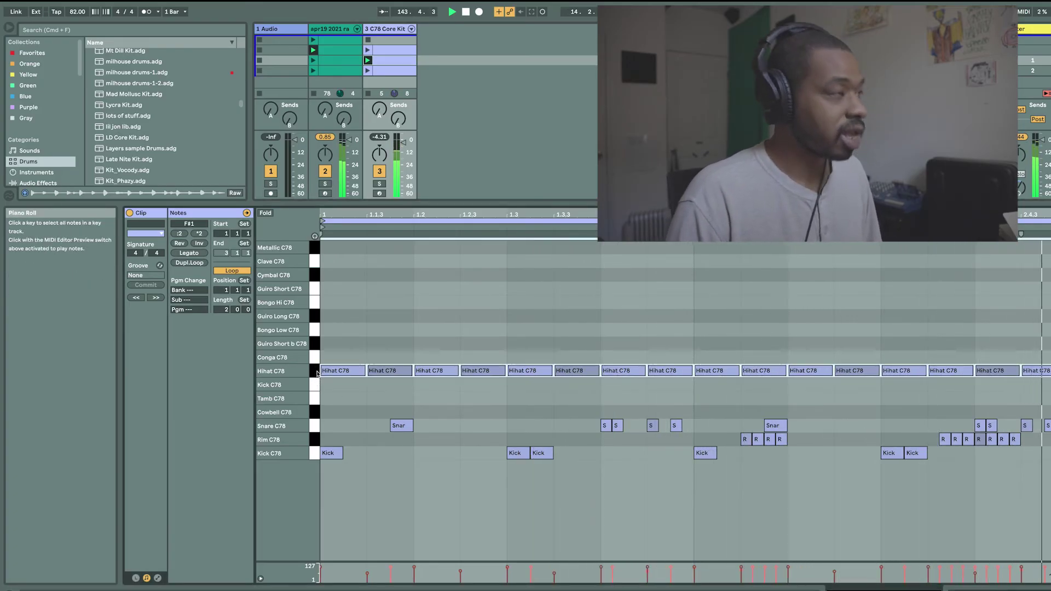
pyautogui.press('Delete')
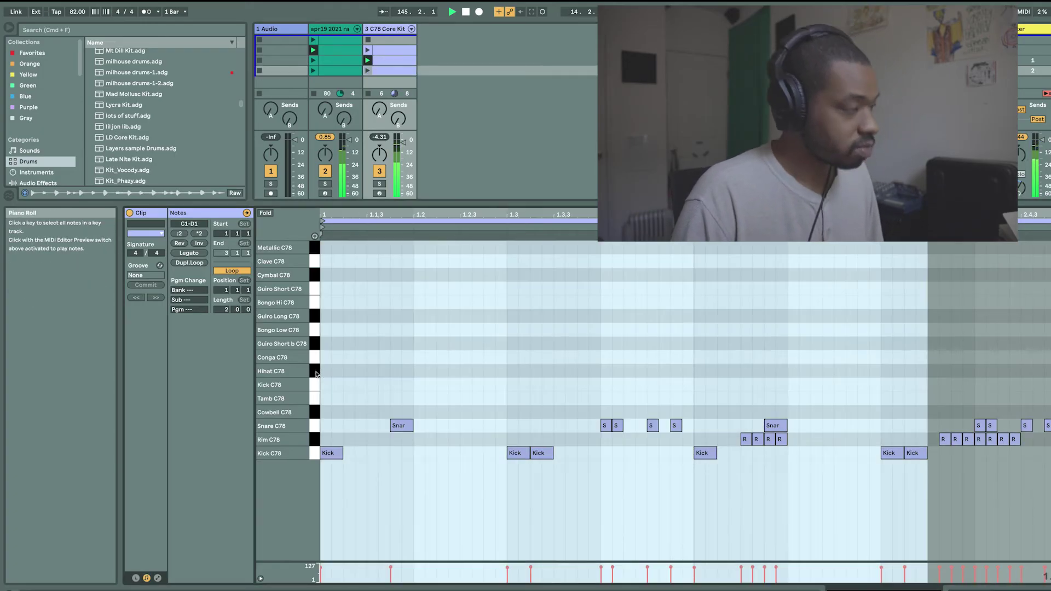
pyautogui.press('super+z')
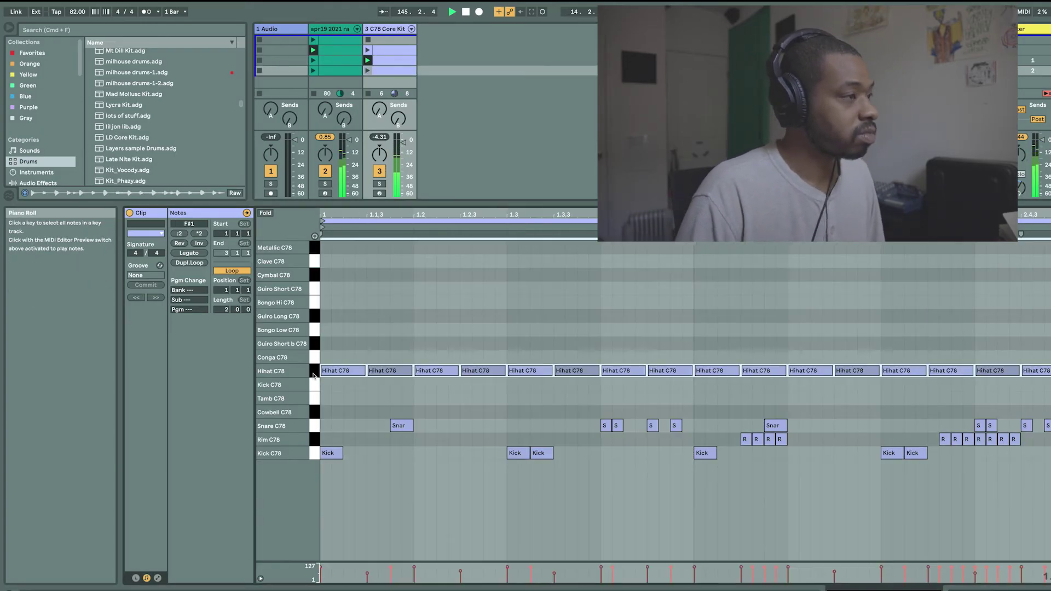
# Halve the selected hihat notes with :2 and duplicate them to fill both bars.
pyautogui.click(179, 234)
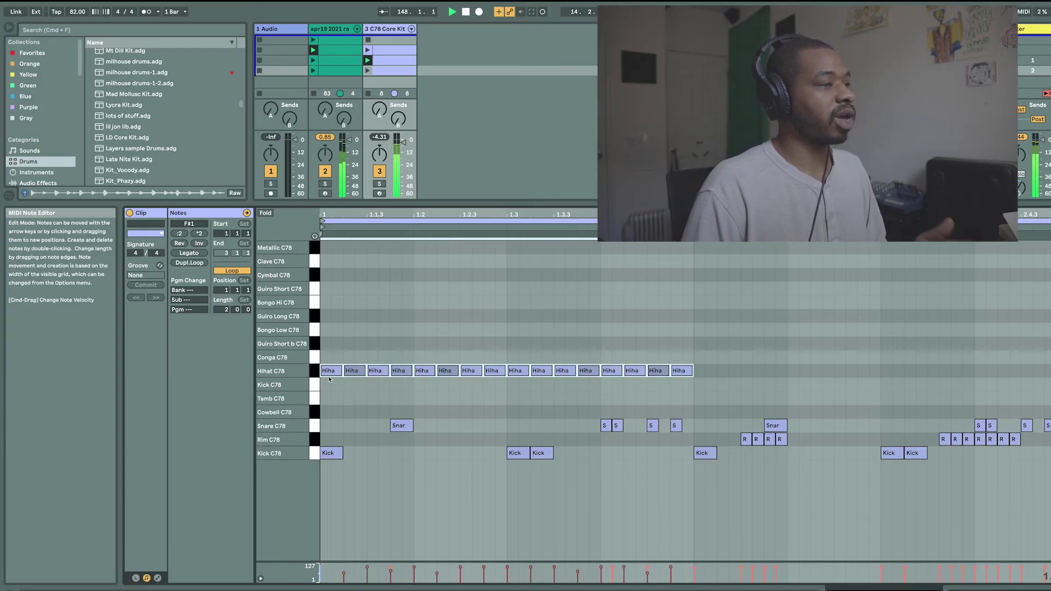
pyautogui.press('super+d')
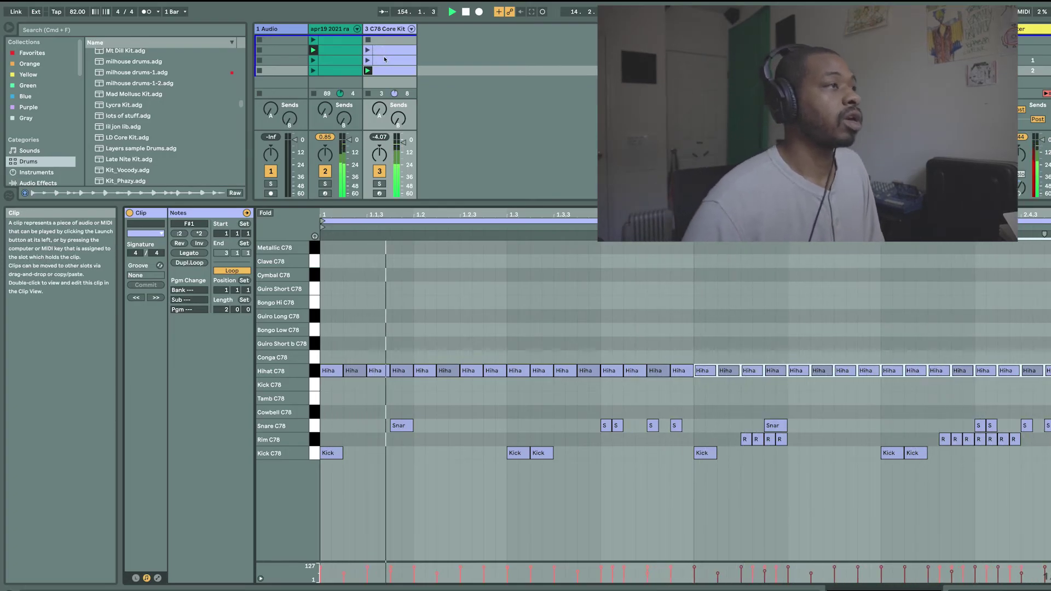
# Select the Snare C78 row in the scene 3 drum clip and delete its notes.
pyautogui.click(384, 60)
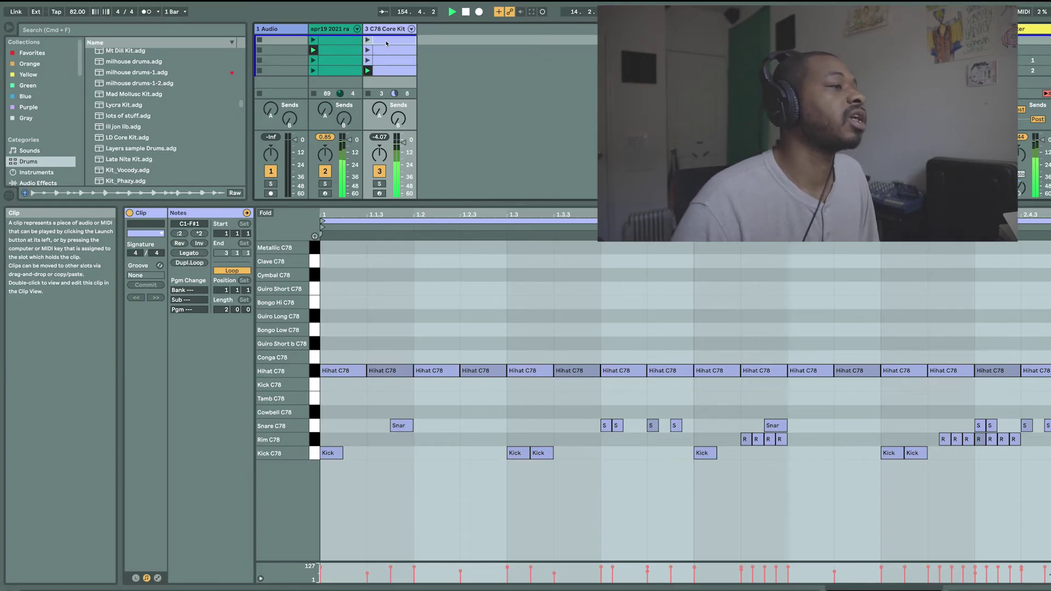
pyautogui.click(403, 347)
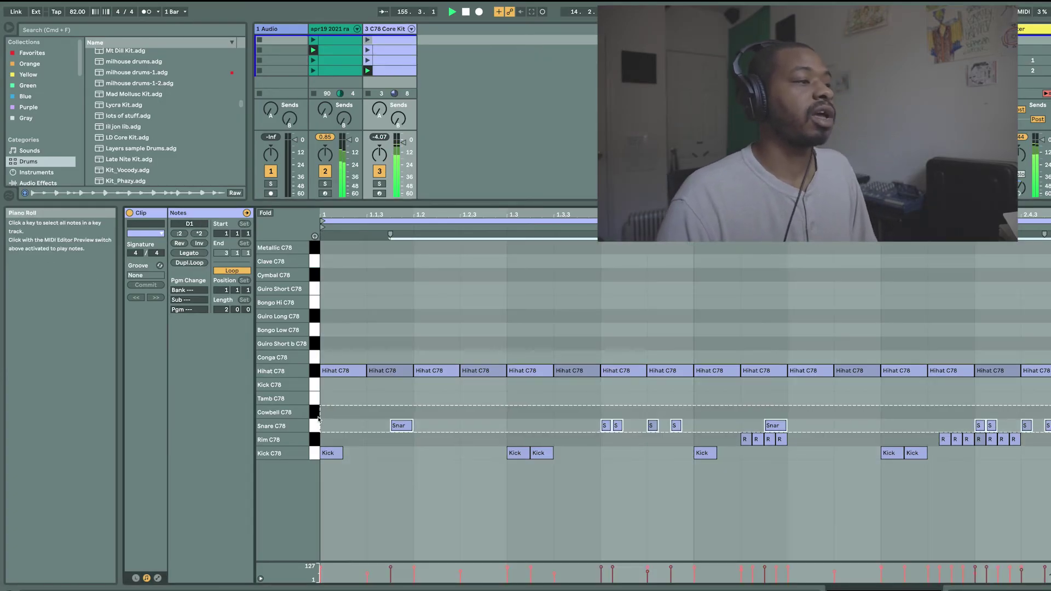
pyautogui.click(316, 442)
pyautogui.click(318, 426)
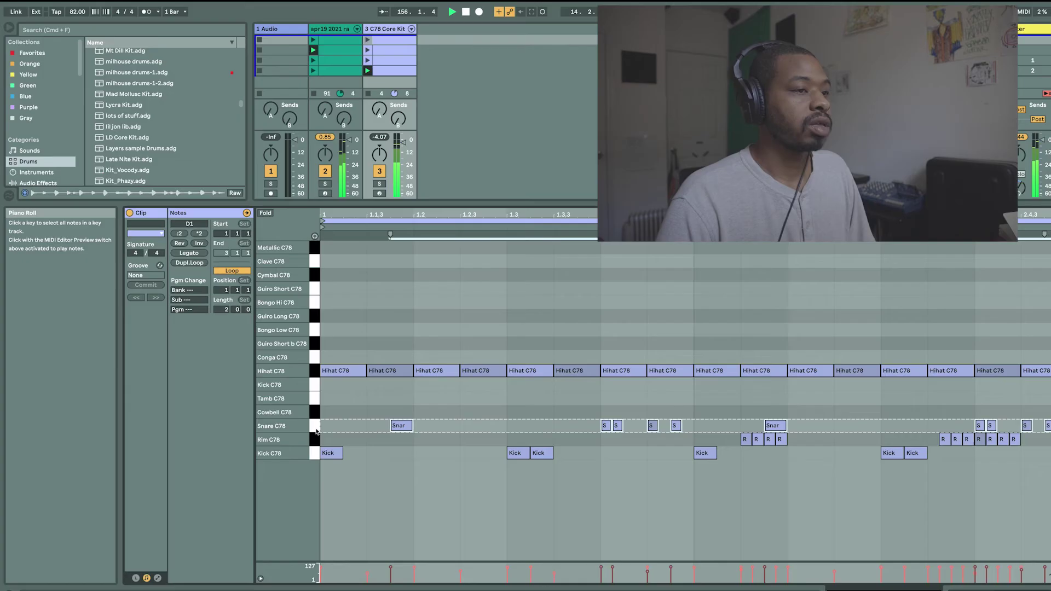
pyautogui.press('Delete')
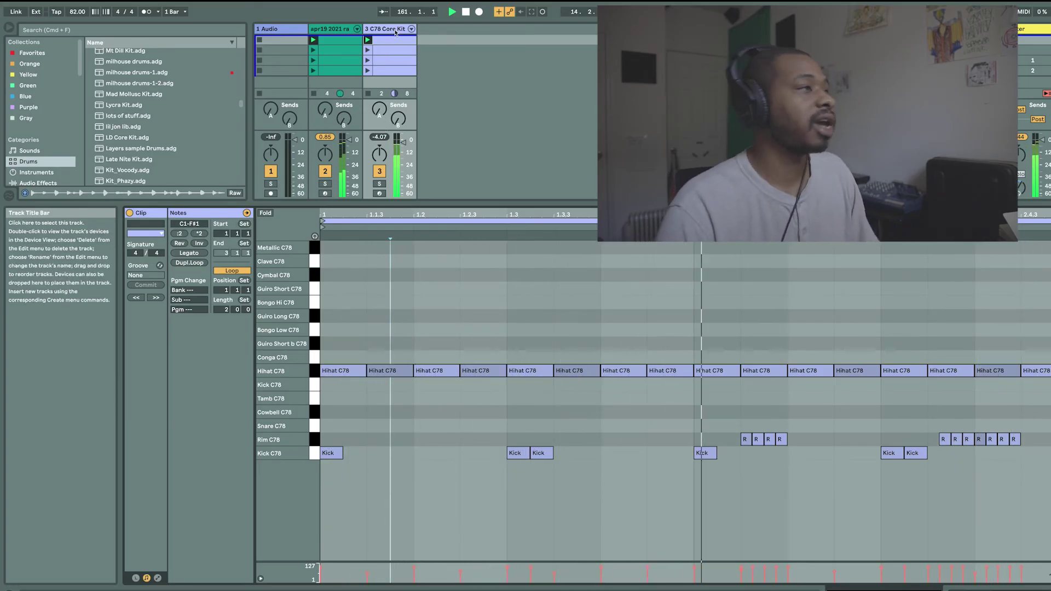
# Add a fourth audio track and set its input channel to 5.
pyautogui.press('super+t')
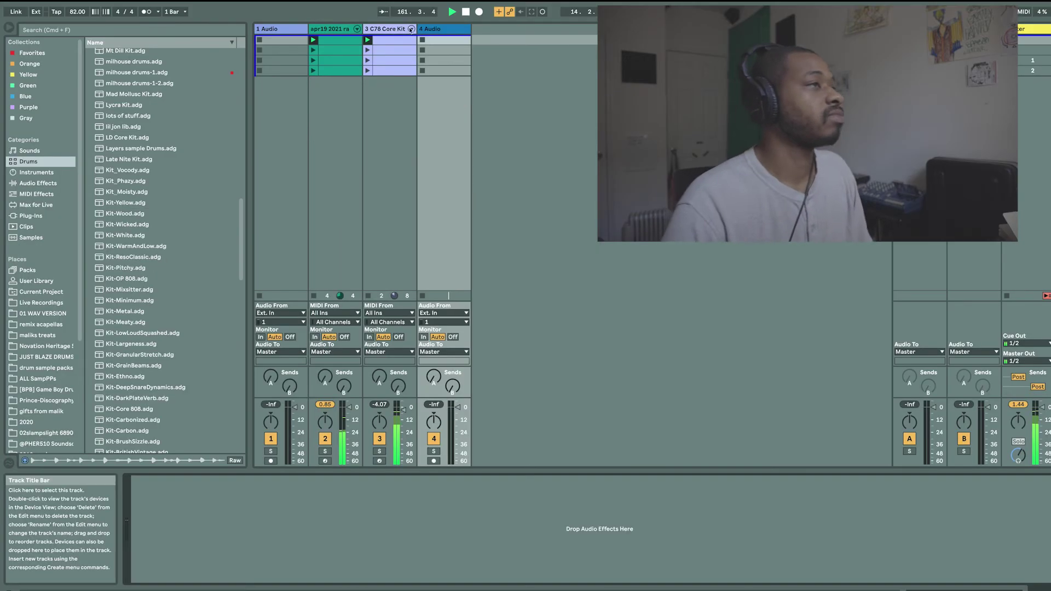
pyautogui.click(444, 322)
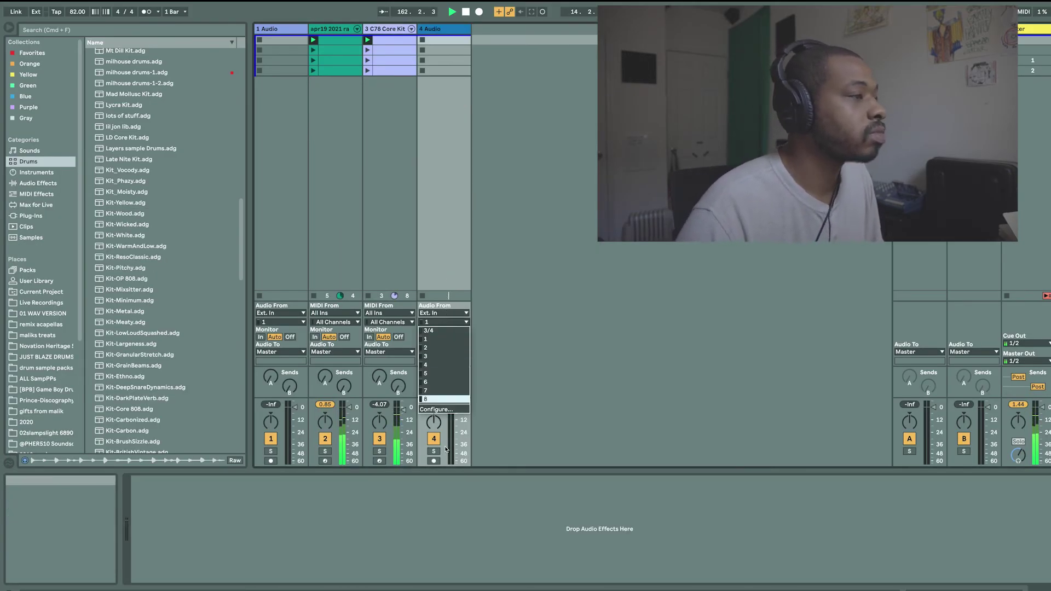
pyautogui.click(445, 263)
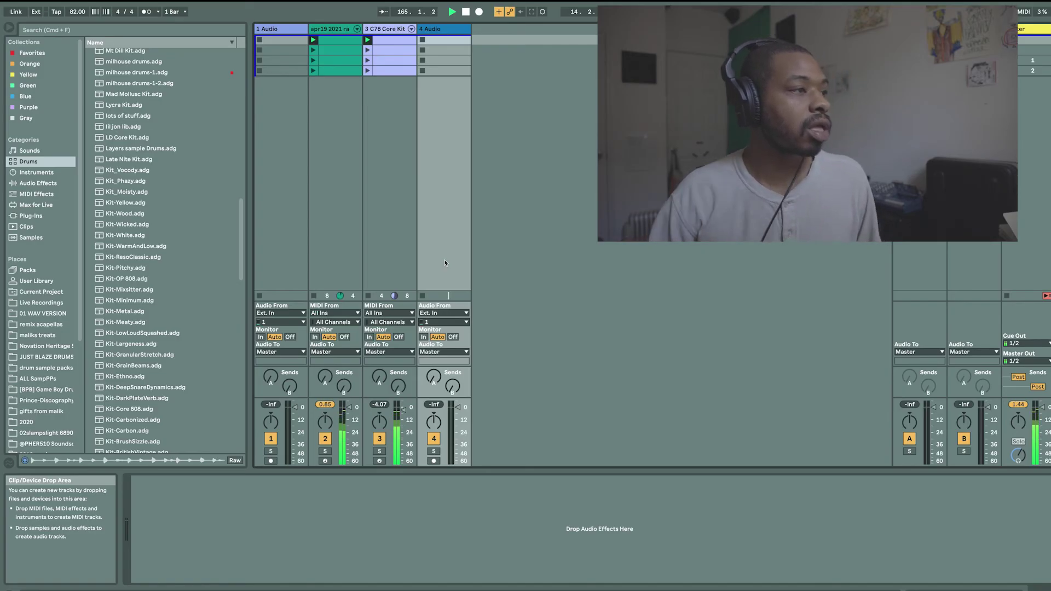
pyautogui.click(457, 322)
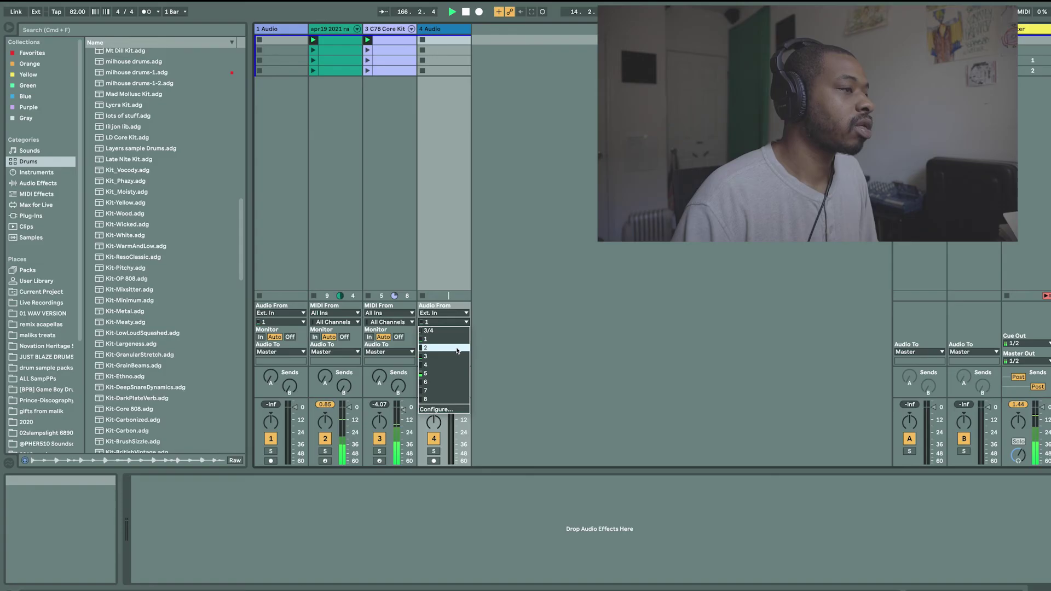
pyautogui.click(449, 374)
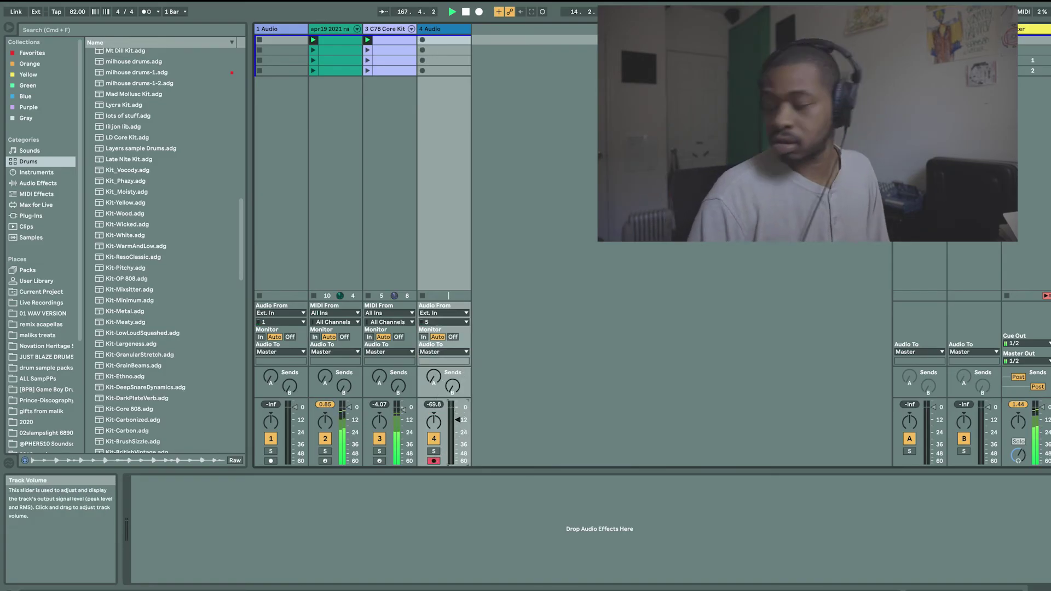
# Raise track 4's volume fader.
pyautogui.scroll(2, 456, 423)
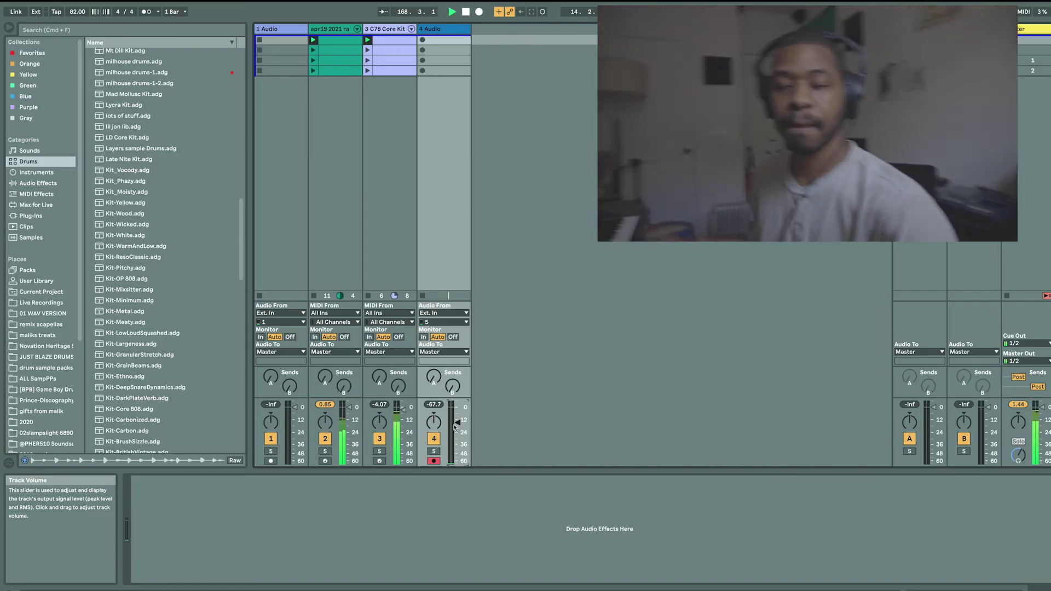
pyautogui.scroll(1, 456, 423)
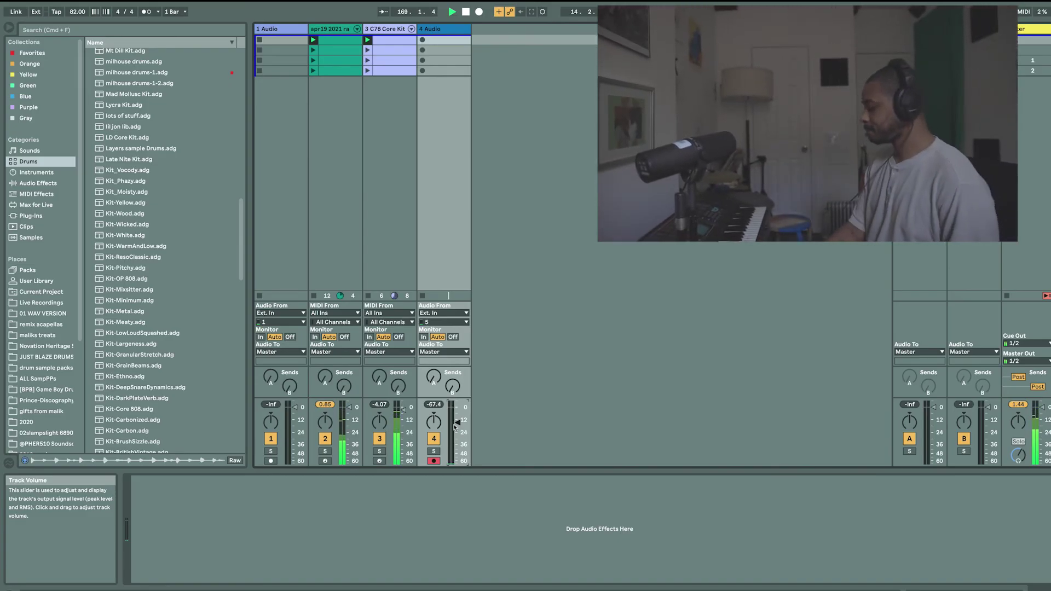
pyautogui.scroll(2, 455, 426)
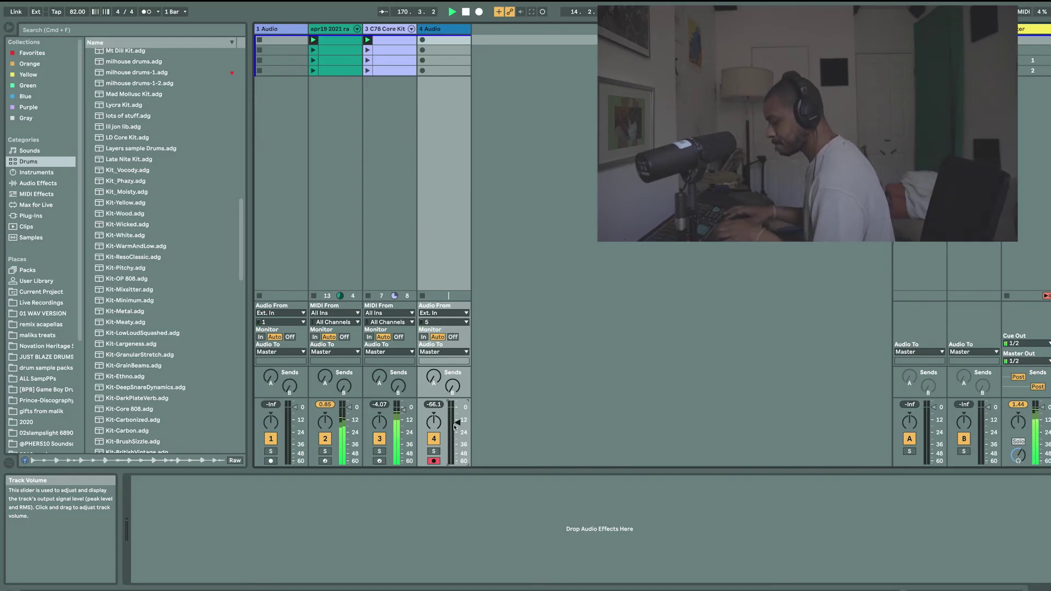
# Bring track 4's volume up to -13.9 dB while recording the keys takes 4-Audio 1 and 4-Audio 2.
pyautogui.scroll(10, 455, 427)
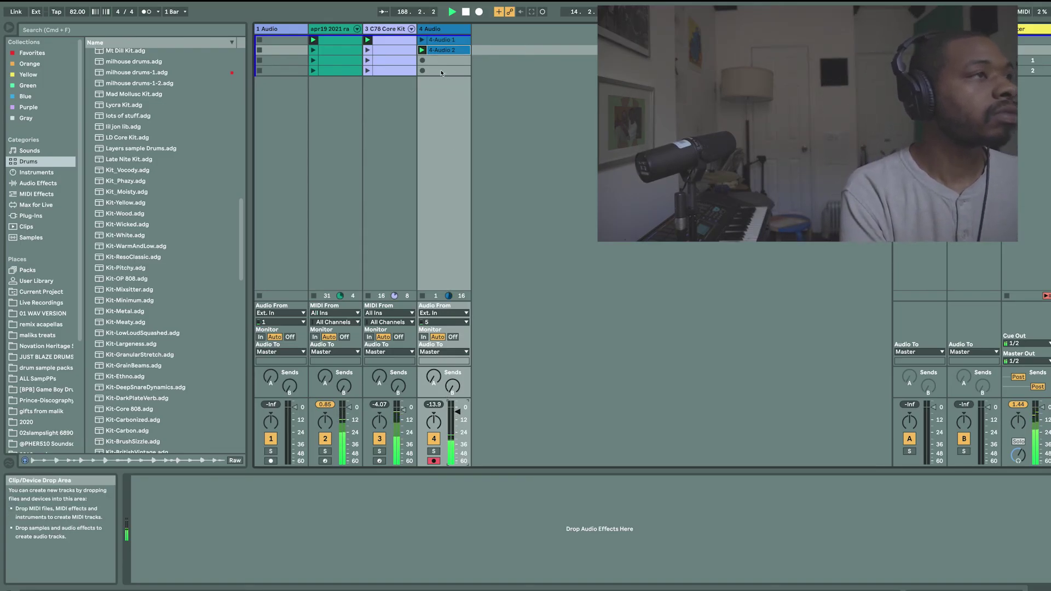
# Move 4-Audio 2 into track 4's first slot, then insert and arm a new audio track 5.
pyautogui.moveTo(442, 50); pyautogui.dragTo(441, 40)
pyautogui.click(445, 29)
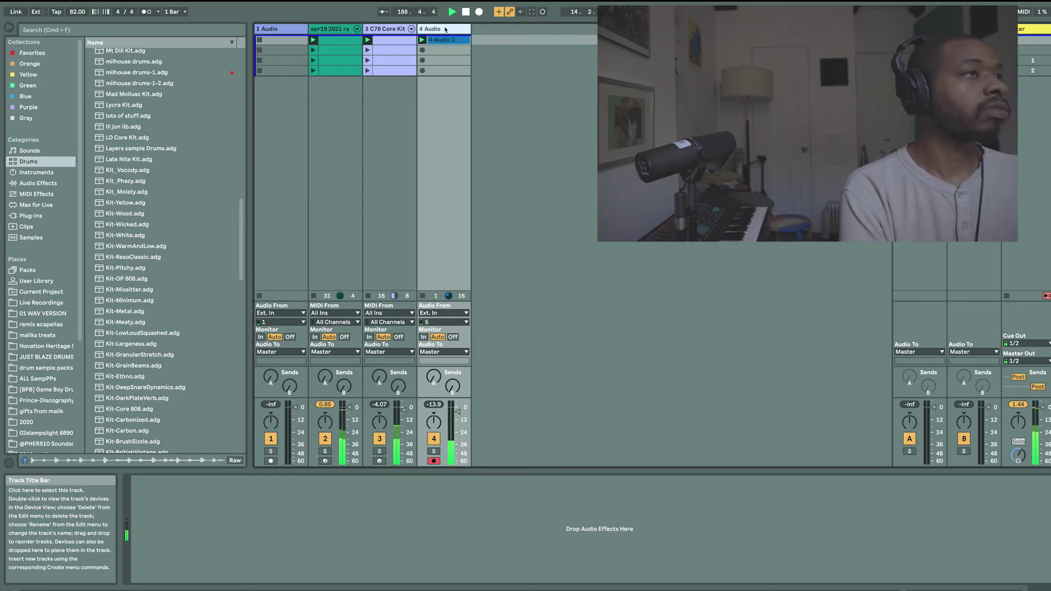
pyautogui.press('super+t')
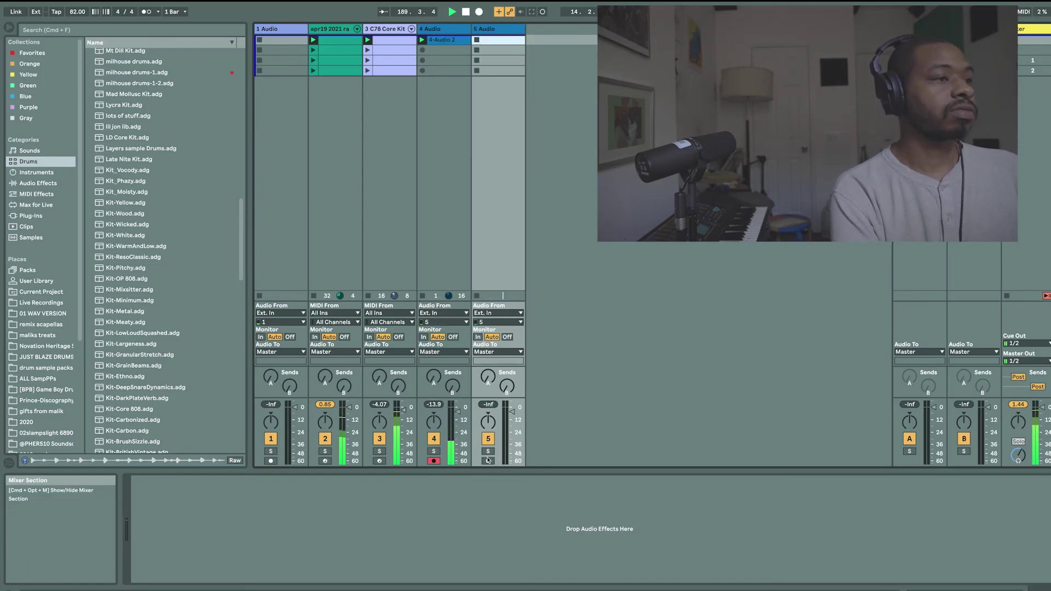
pyautogui.click(489, 460)
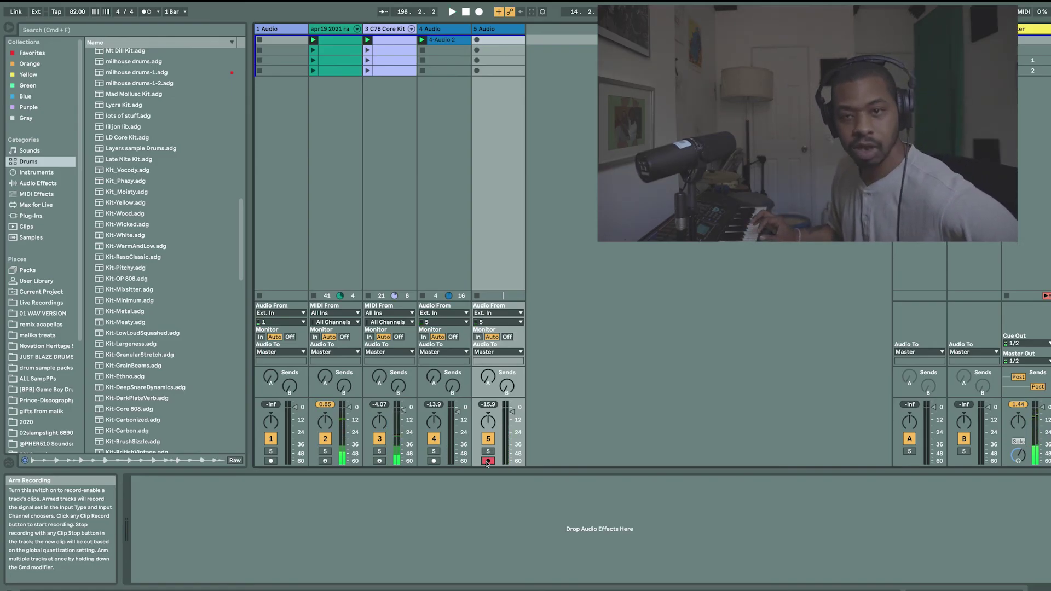
# Record a keys take on track 5 after a count-in, then stop to play back 5-Audio 1.
pyautogui.hotkey('shift', 'F9')
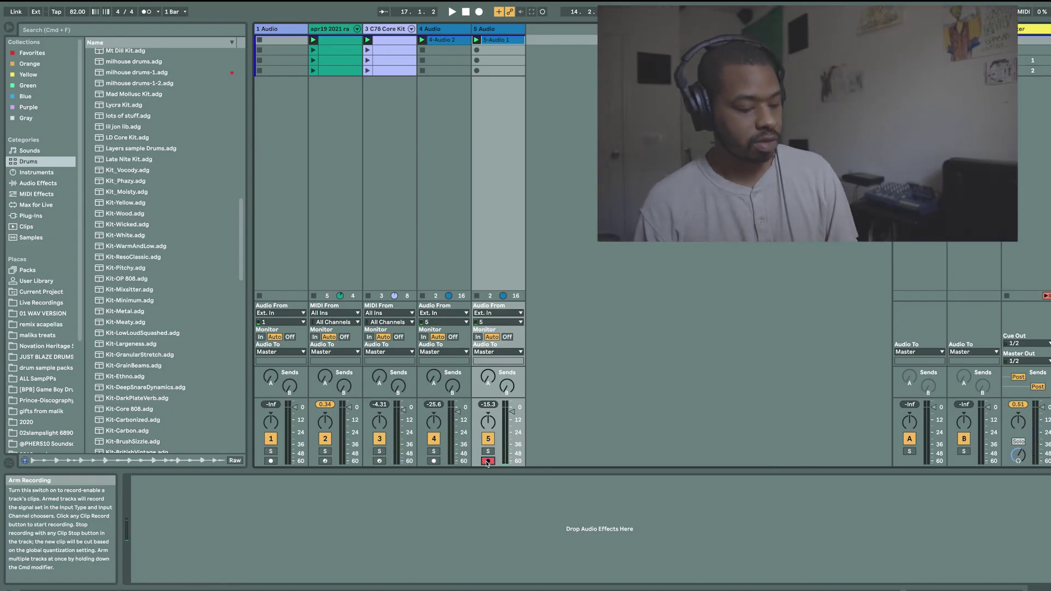
pyautogui.press('space')
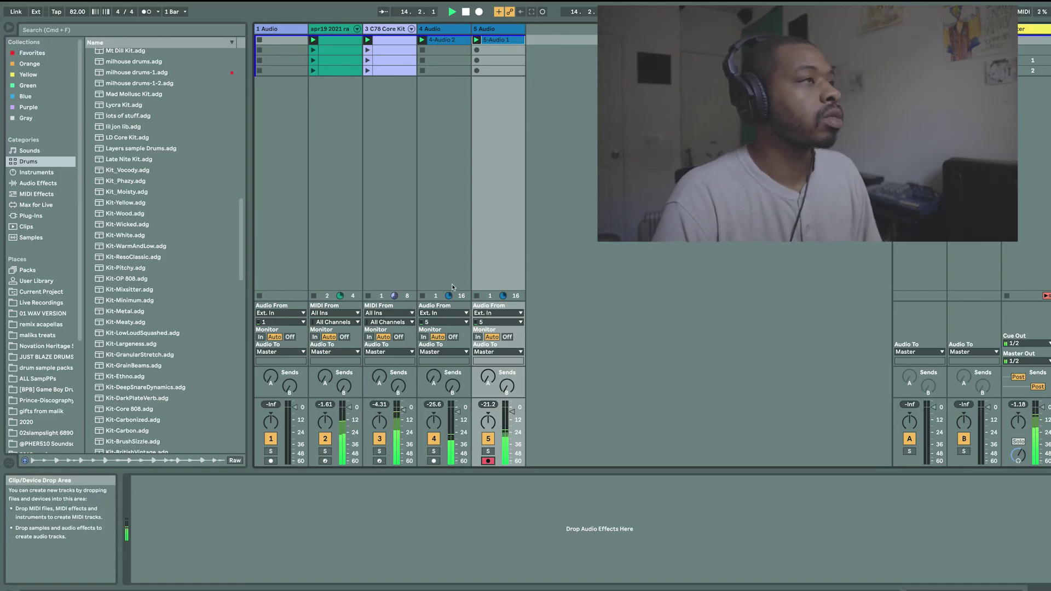
# Set 4-Audio 2 to Complex Pro warping and transpose it up 12 semitones.
pyautogui.click(439, 39)
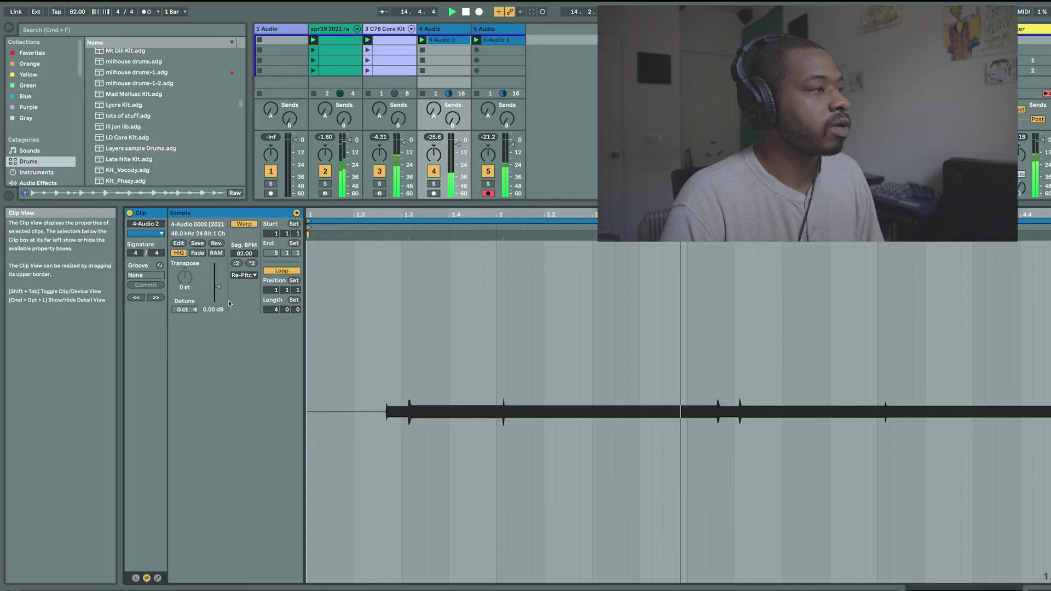
pyautogui.click(242, 276)
pyautogui.click(244, 327)
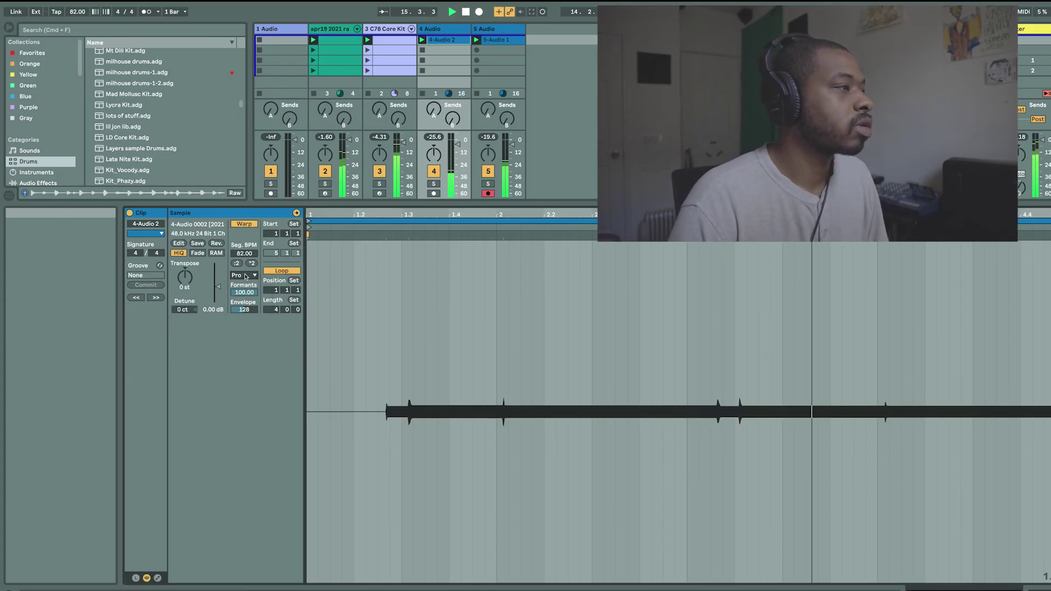
pyautogui.moveTo(186, 281); pyautogui.dragTo(186, 253)
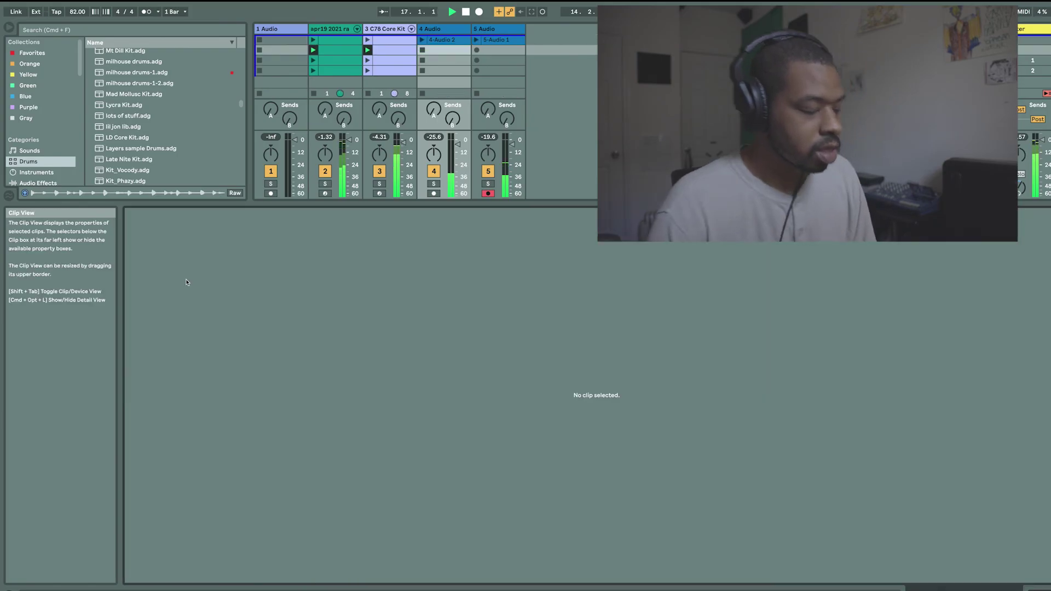
# Duplicate the 4-Audio 2 and 5-Audio 1 clips down into scenes 2, 3 and 4.
pyautogui.click(441, 40)
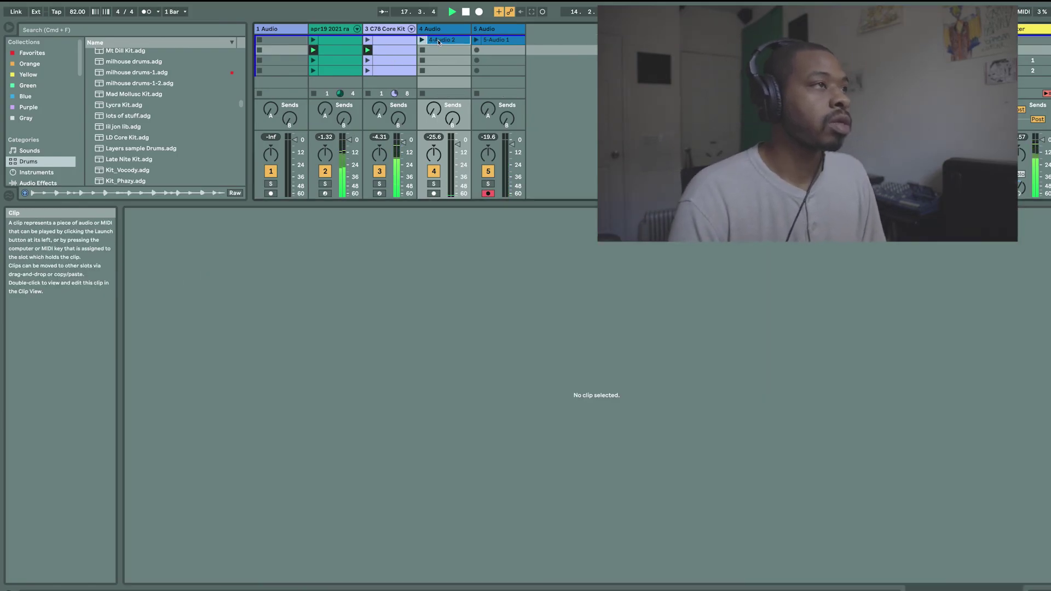
pyautogui.keyDown('shift'); pyautogui.click(494, 40); pyautogui.keyUp('shift')
pyautogui.press('super+d')
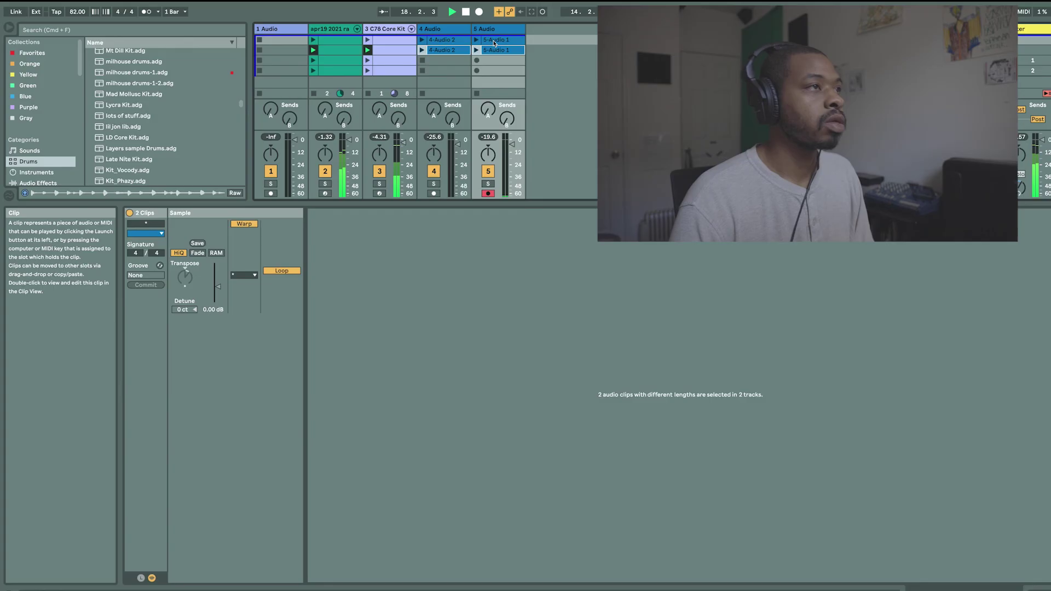
pyautogui.press('super+d')
pyautogui.click(495, 60)
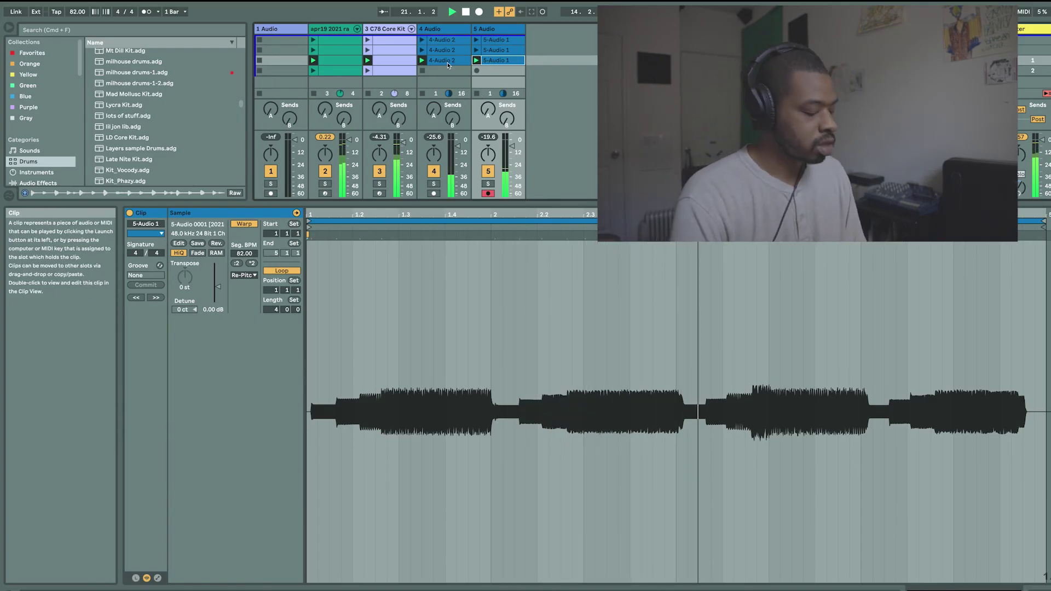
pyautogui.keyDown('shift'); pyautogui.click(449, 60); pyautogui.keyUp('shift')
pyautogui.press('super+d')
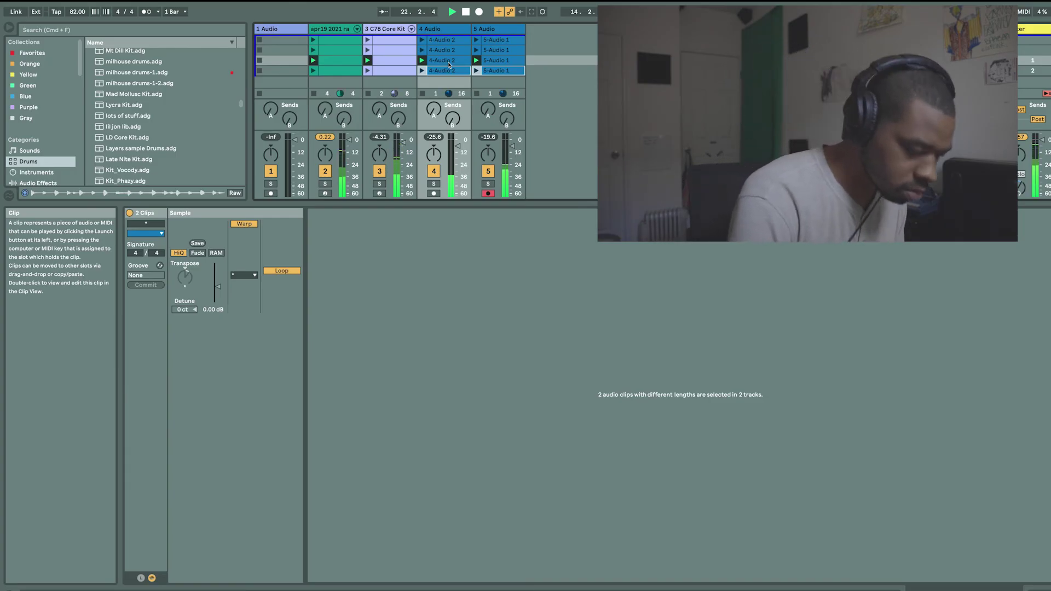
pyautogui.click(449, 64)
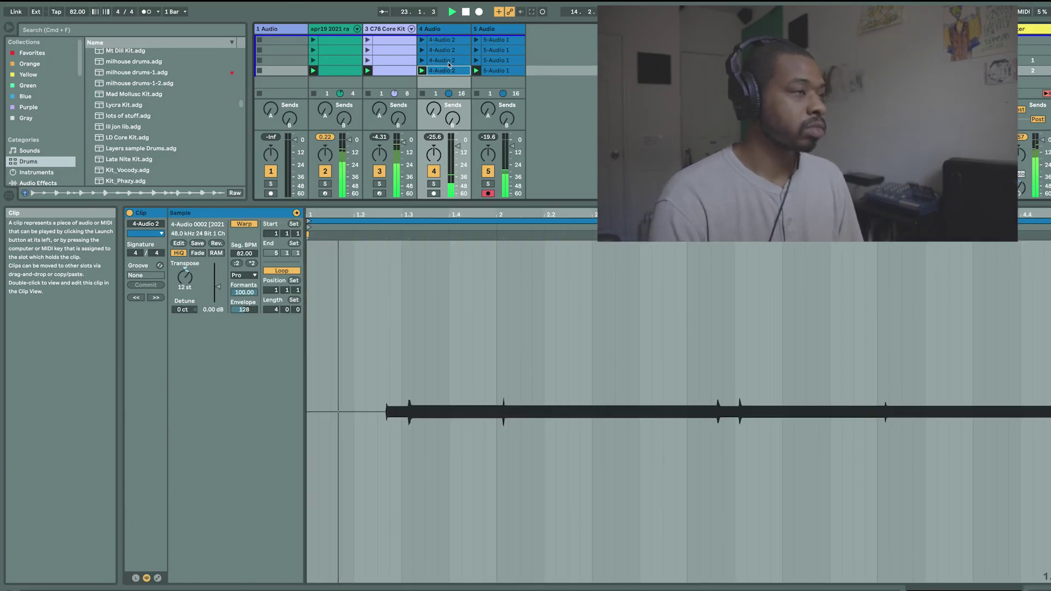
# Raise the C78 kit's DrBuss Drive to 92 and Transient to maximum, add Mid Gain, lower Hi Gain to -2.81 dB.
pyautogui.click(383, 30)
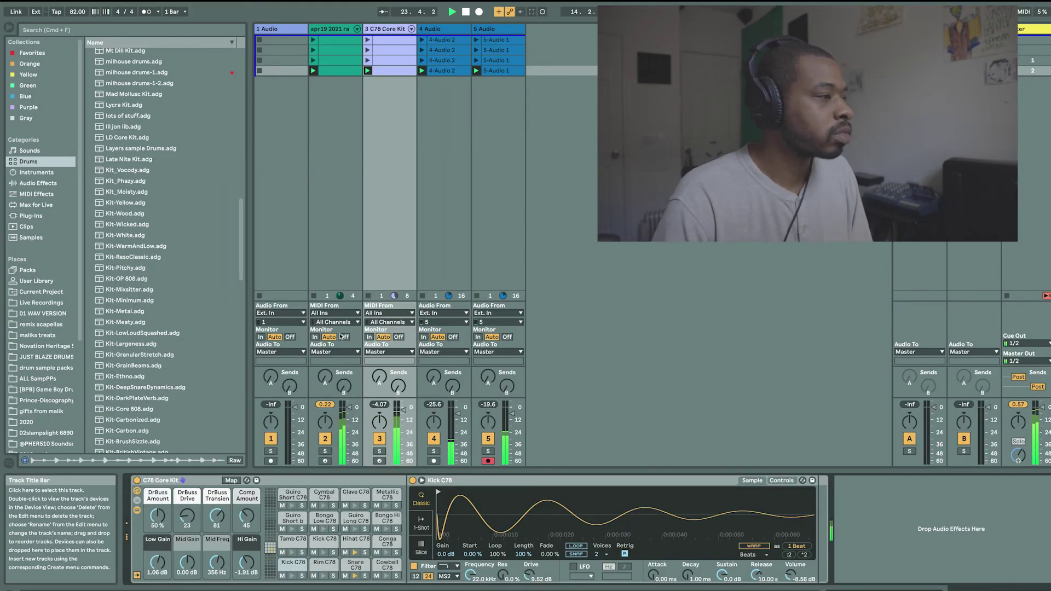
pyautogui.moveTo(188, 516); pyautogui.dragTo(187, 503)
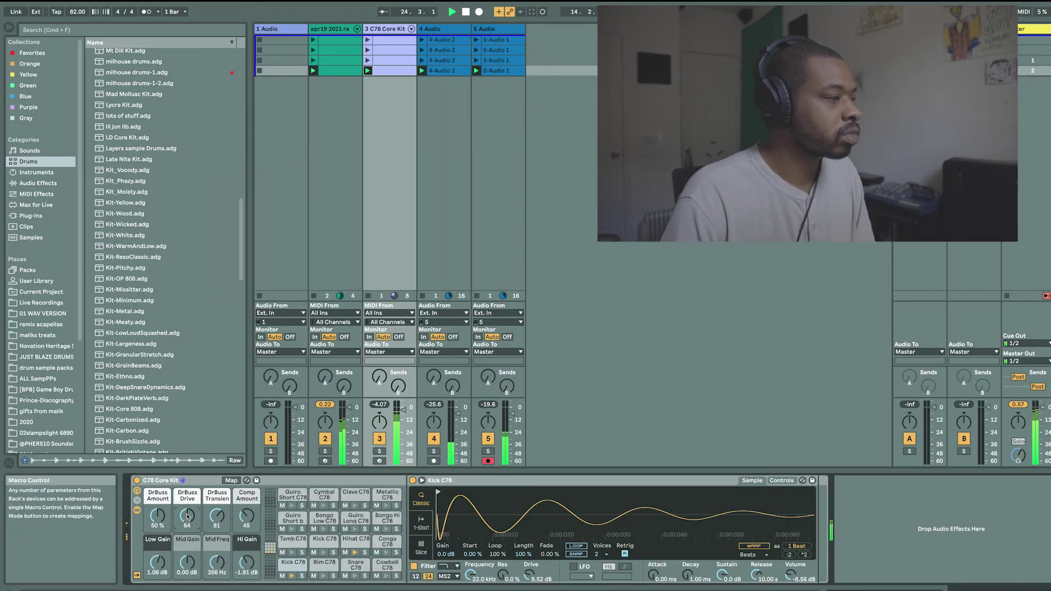
pyautogui.moveTo(188, 563); pyautogui.dragTo(188, 559)
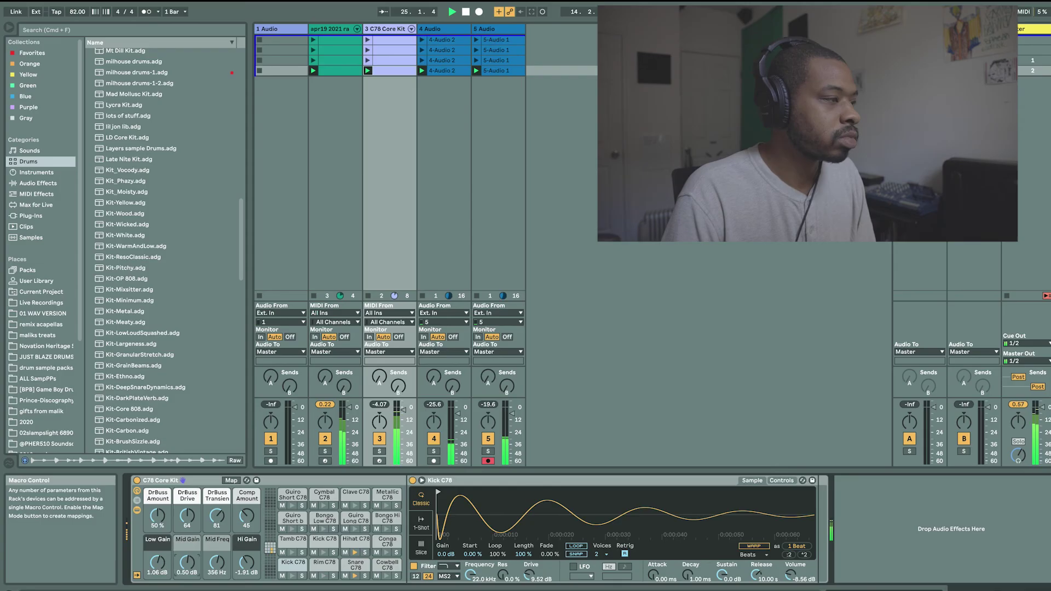
pyautogui.moveTo(247, 516); pyautogui.dragTo(247, 506)
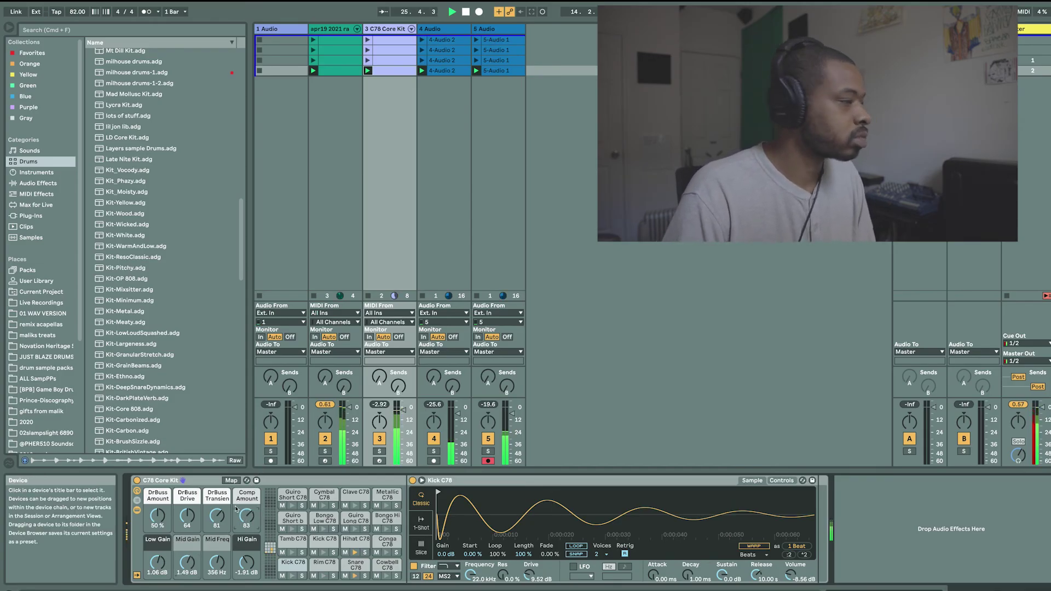
pyautogui.press('super+z')
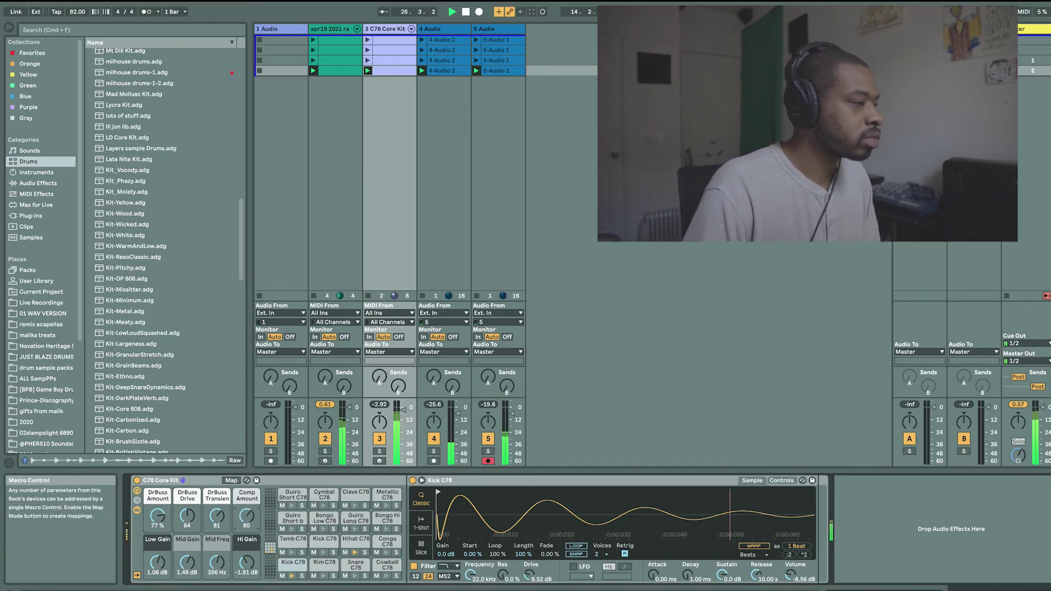
pyautogui.moveTo(158, 516); pyautogui.dragTo(187, 500)
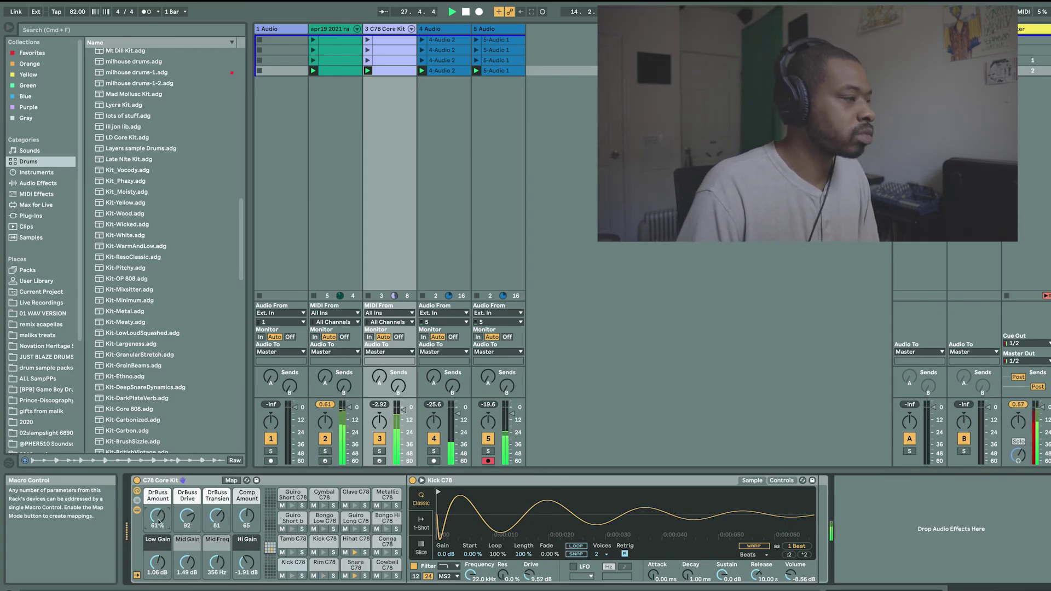
pyautogui.moveTo(217, 516); pyautogui.dragTo(216, 504)
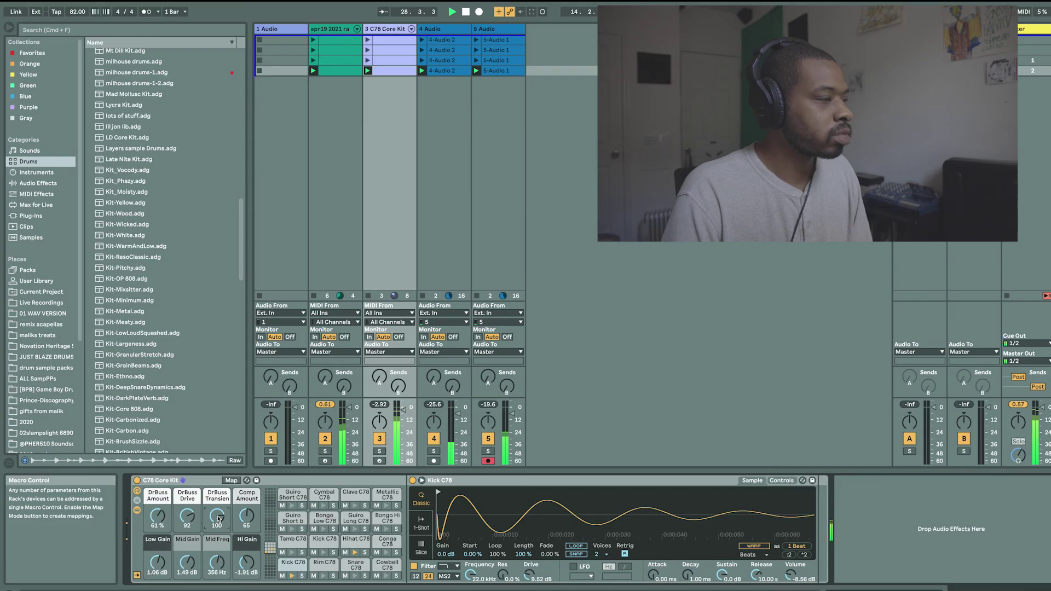
pyautogui.moveTo(236, 548); pyautogui.dragTo(236, 552)
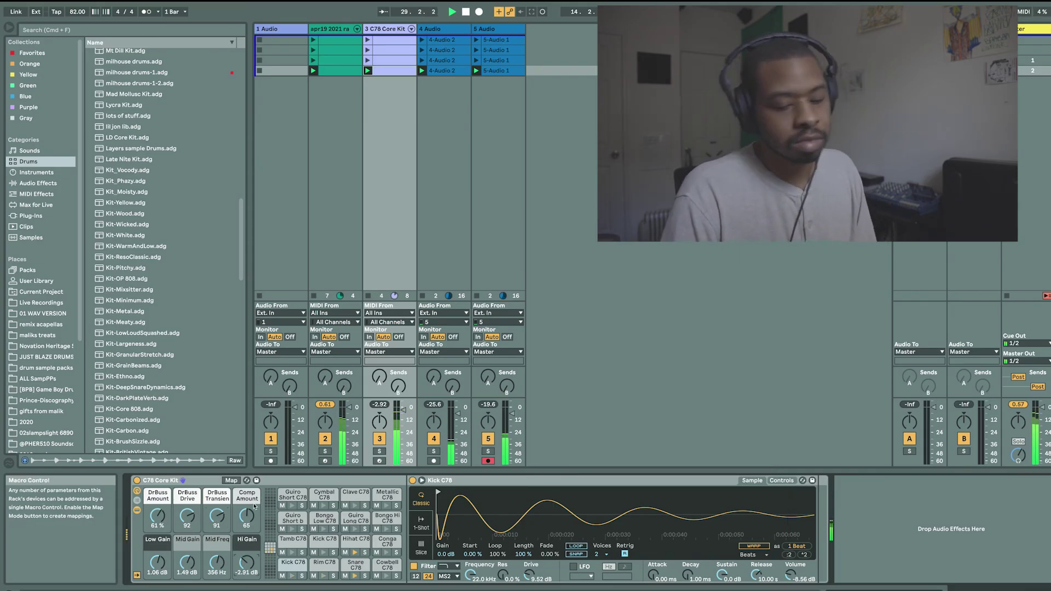